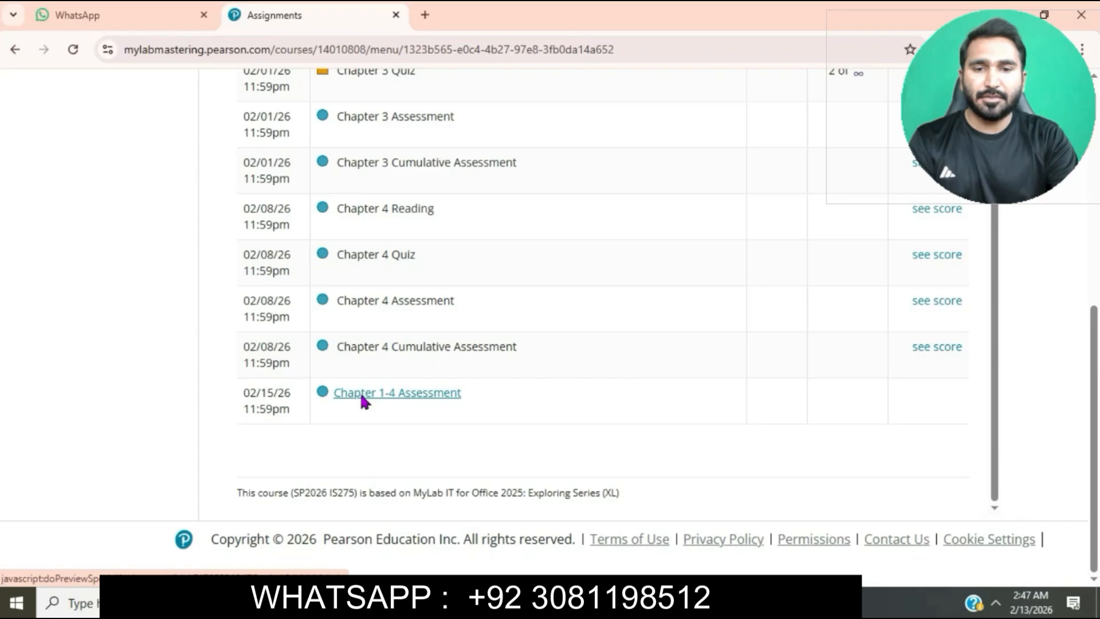
Open the Chapter 1-4 Assessment in a maximized window and download all of its starting files
click(364, 396)
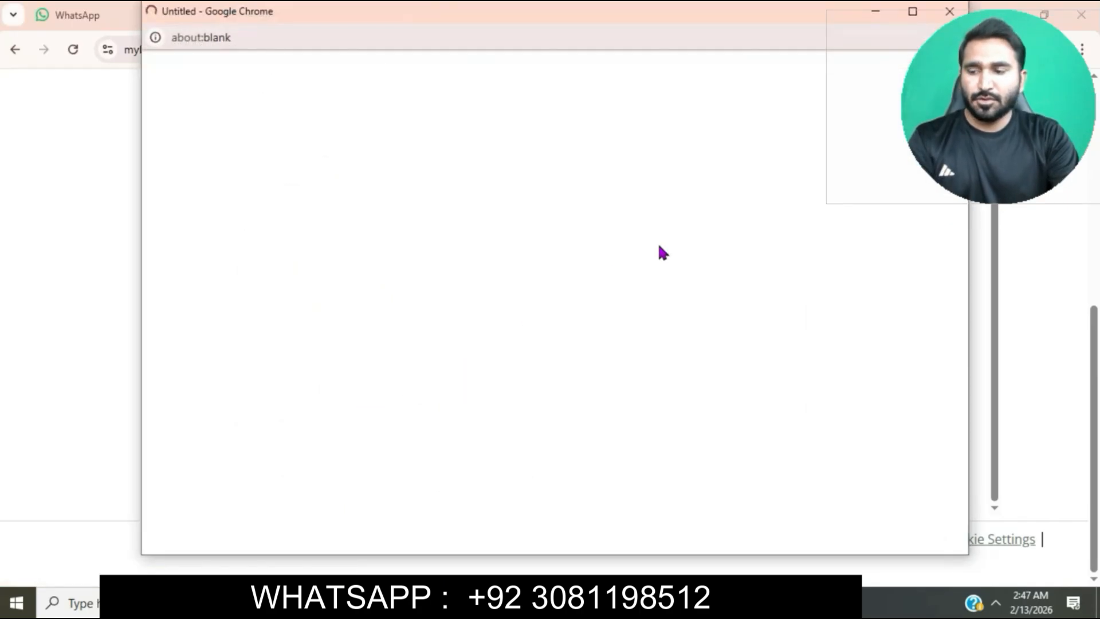
click(913, 11)
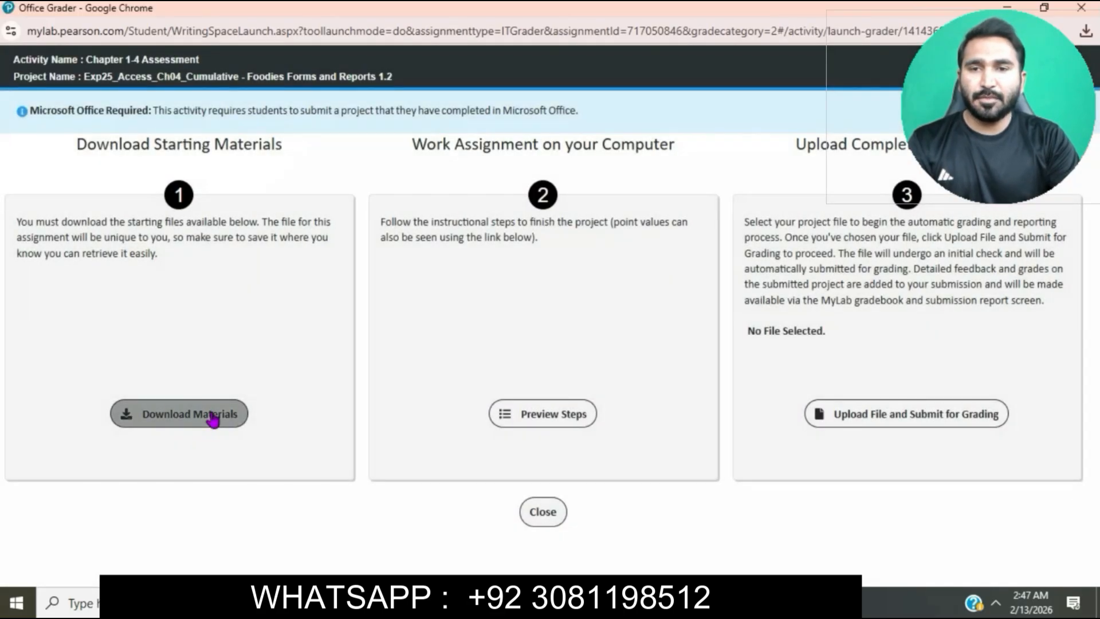
click(213, 420)
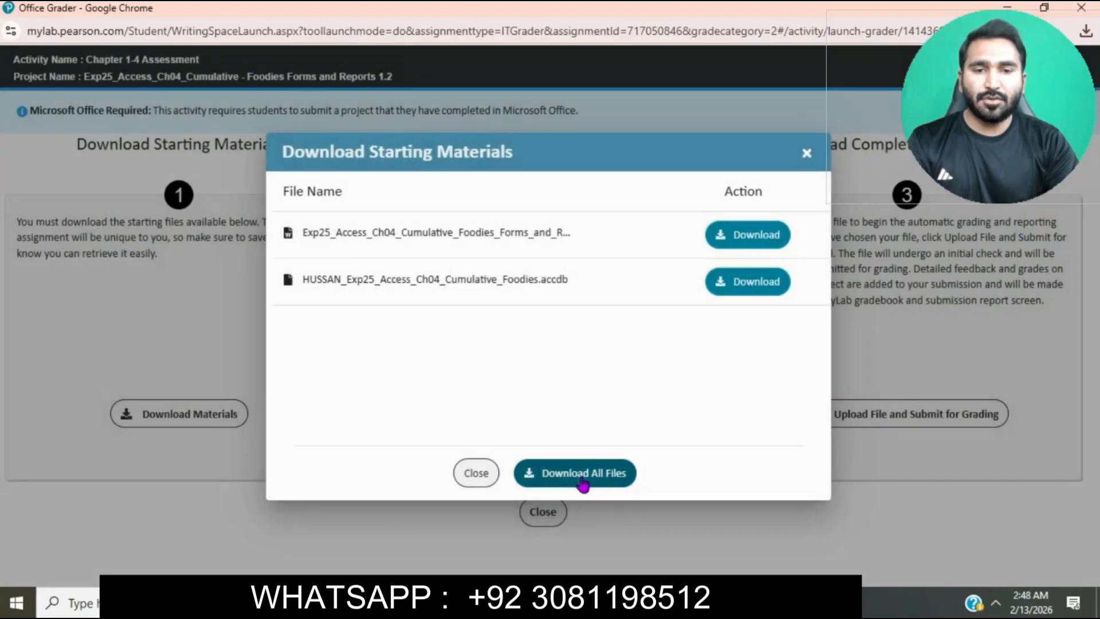
click(583, 481)
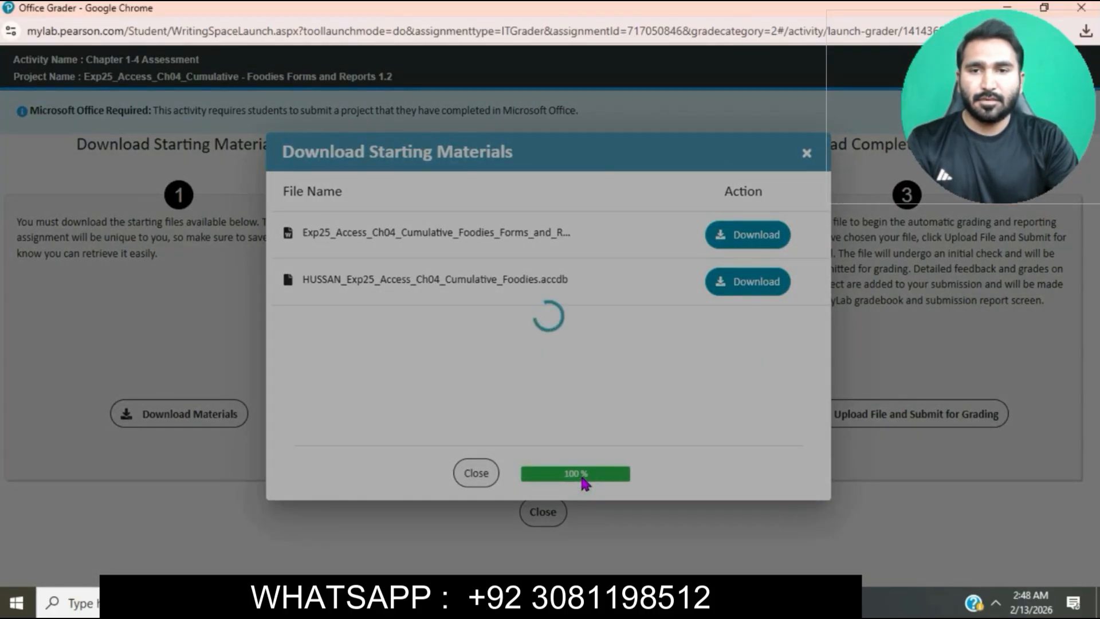
Switch to the Downloads folder and open the Exp25_Access_Ch04_Cumulative_Foodies_Forms_and_Reports_Instructions document in Word
mouse_move(465, 603)
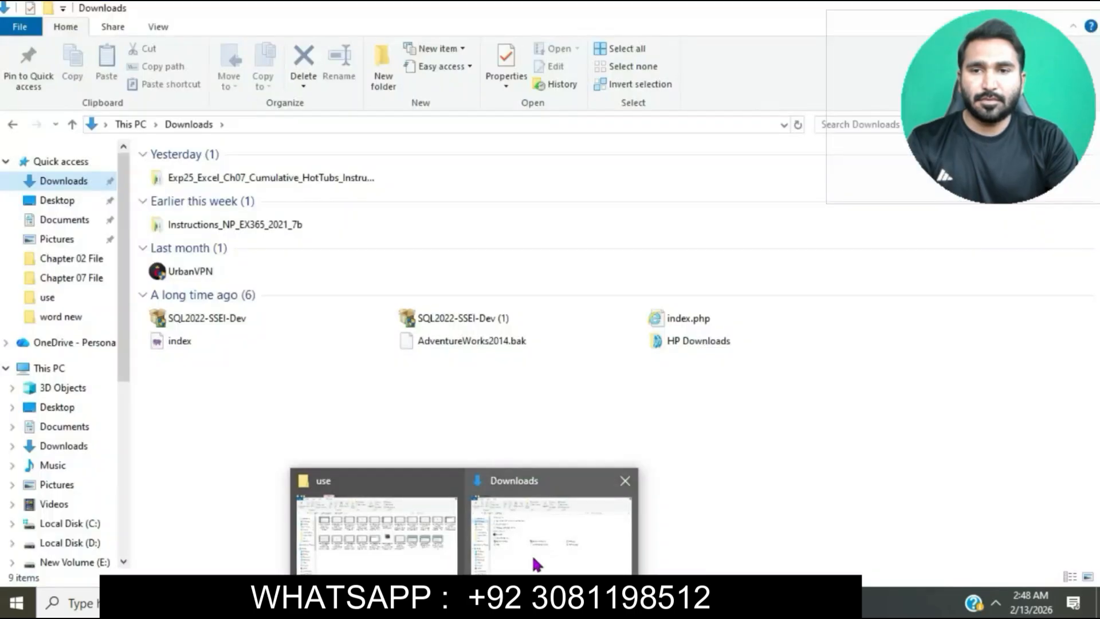
click(533, 557)
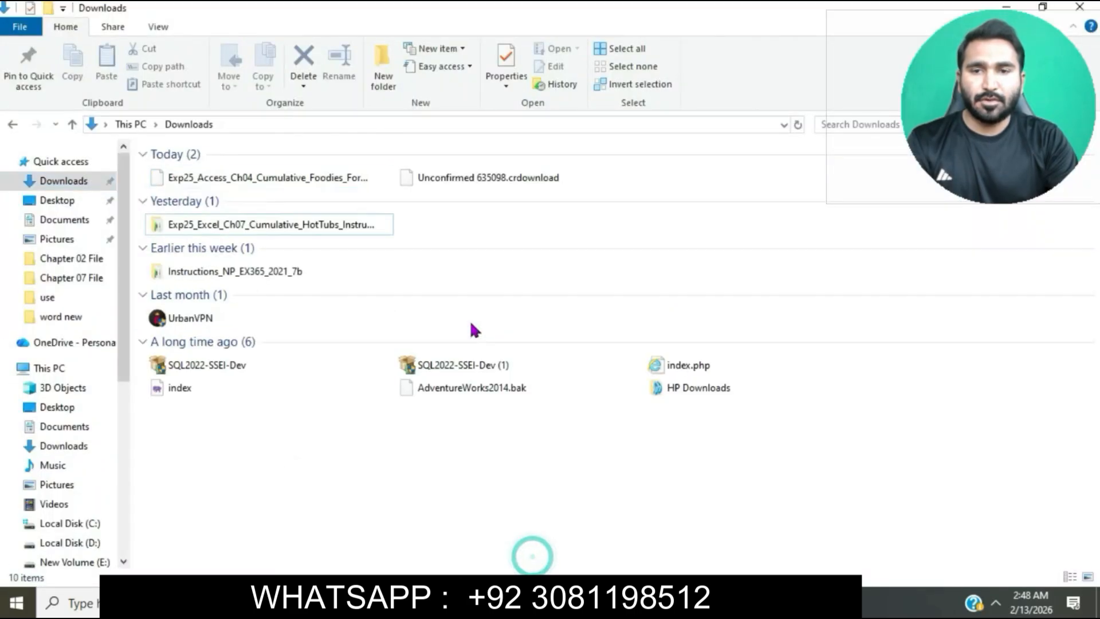
double_click(321, 181)
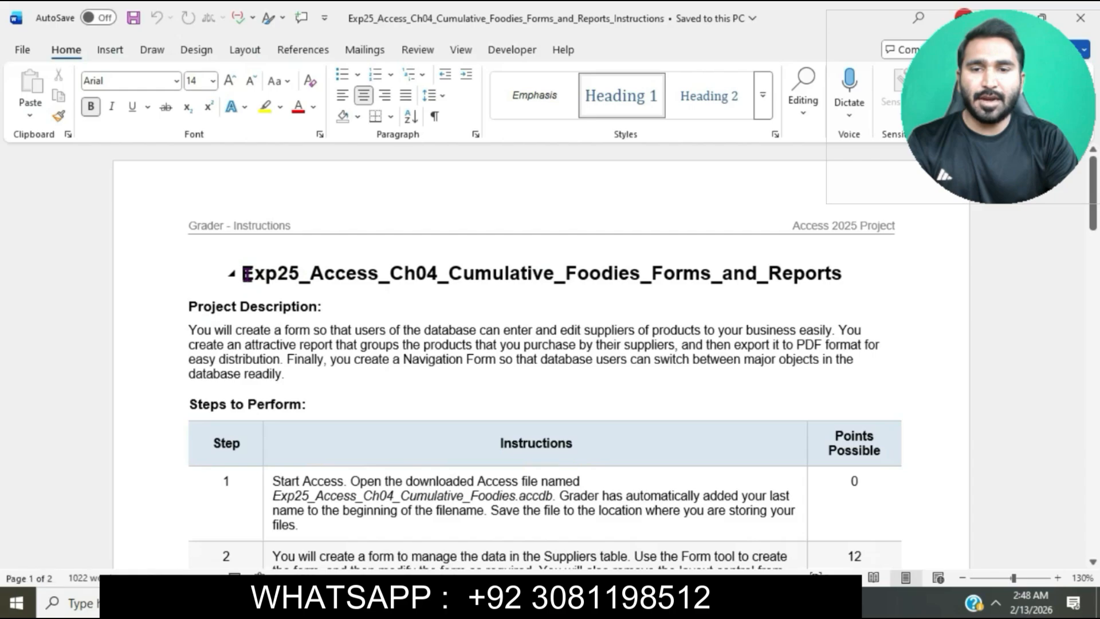
Highlight the title Exp25_Access_Ch04_Cumulative_Foodies_Forms_and_Reports in turquoise
drag(241, 273, 852, 286)
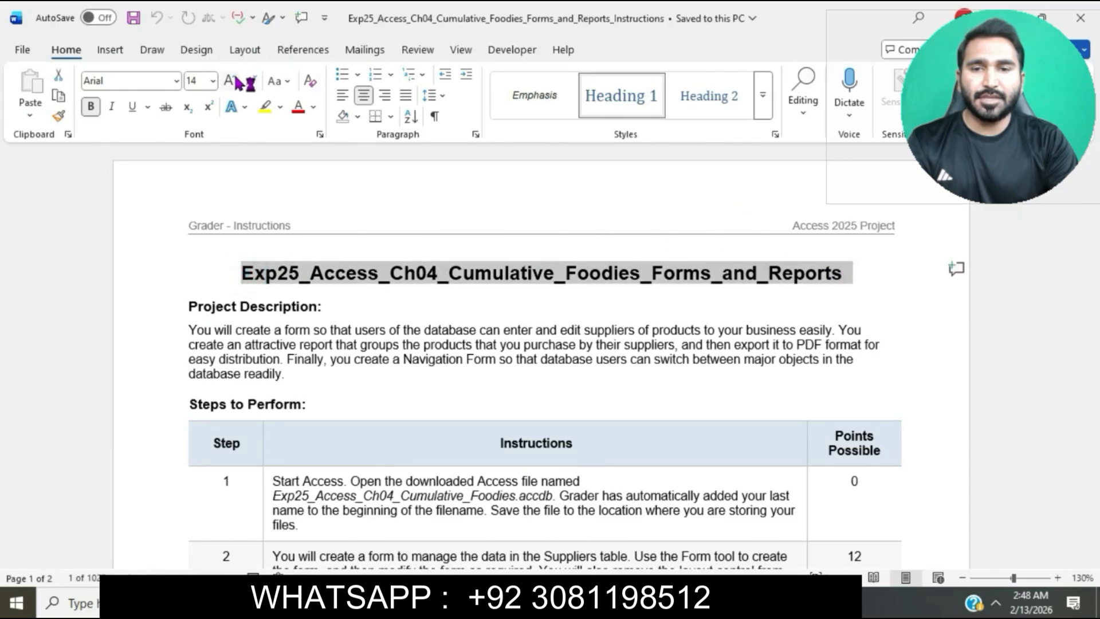
click(283, 109)
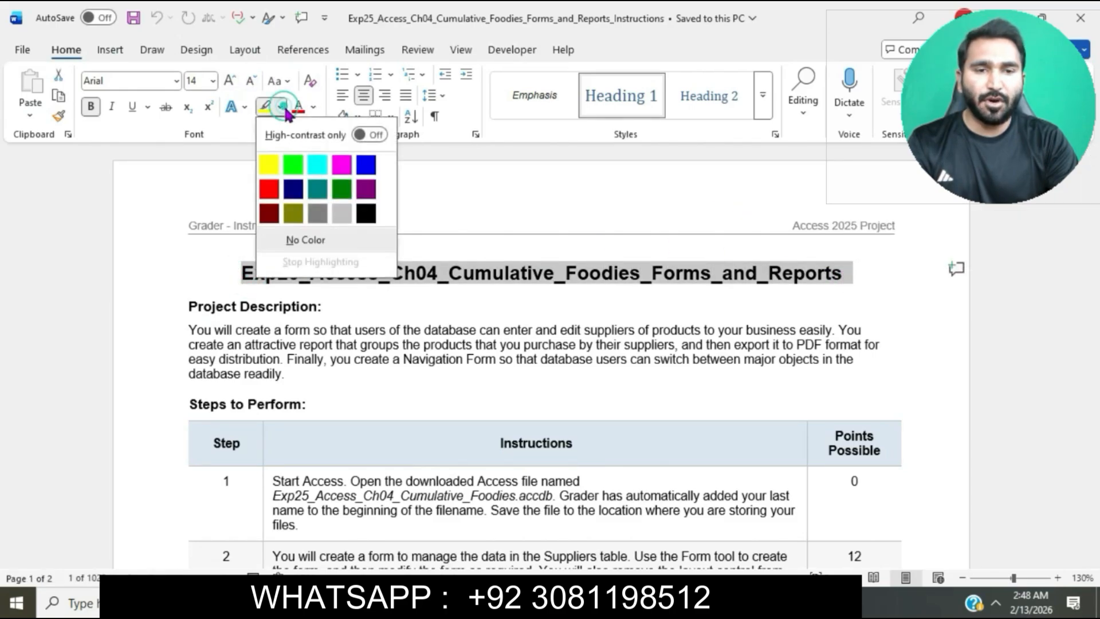
click(326, 163)
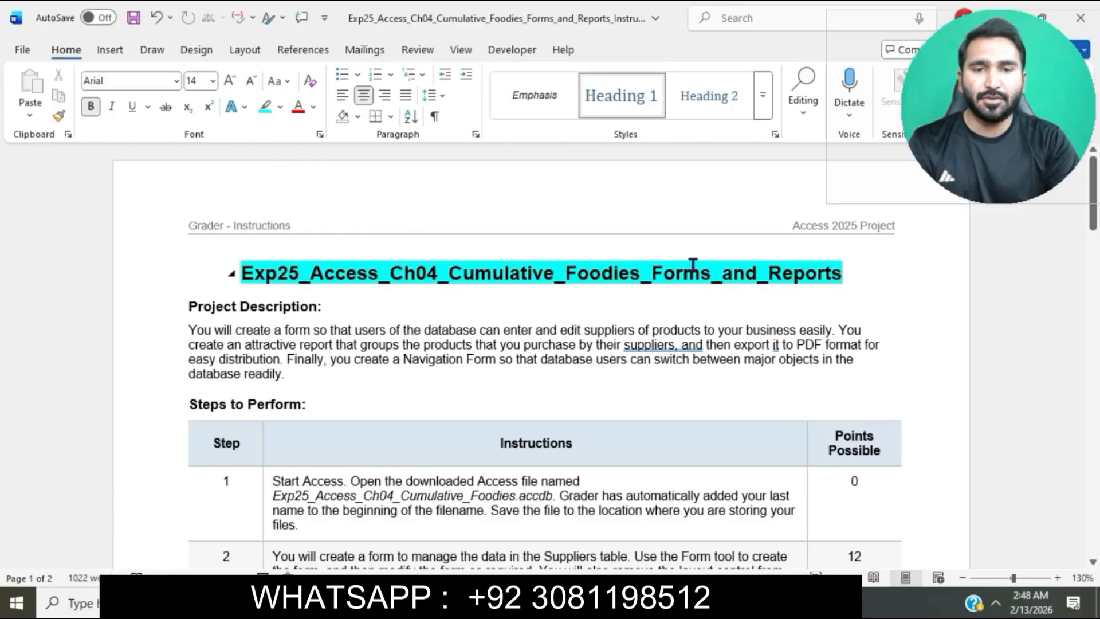
Set the font size of the instruction table's text from step 1 to the end to 12
scroll(659, 329, down, 2)
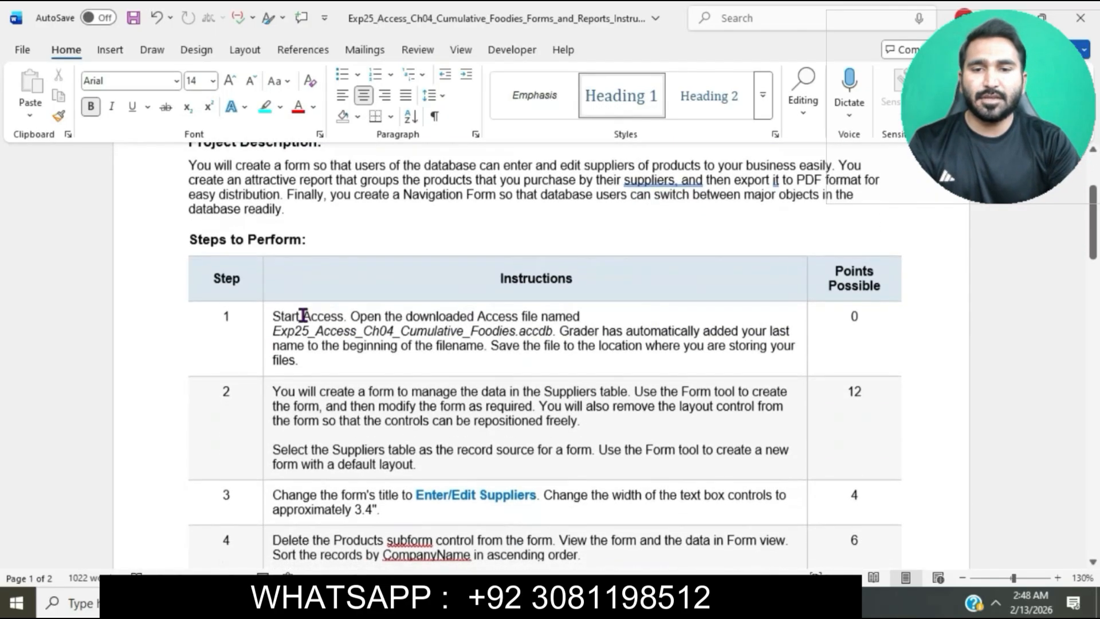
scroll(275, 316, down, 8)
drag(275, 317, 394, 535)
scroll(333, 424, down, 8)
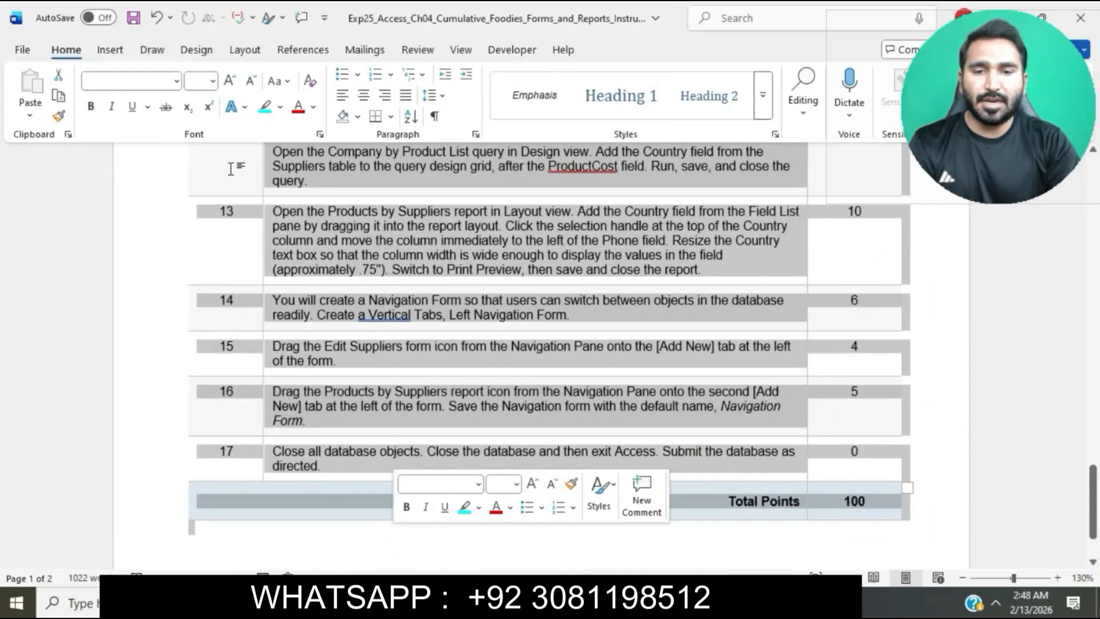
click(211, 81)
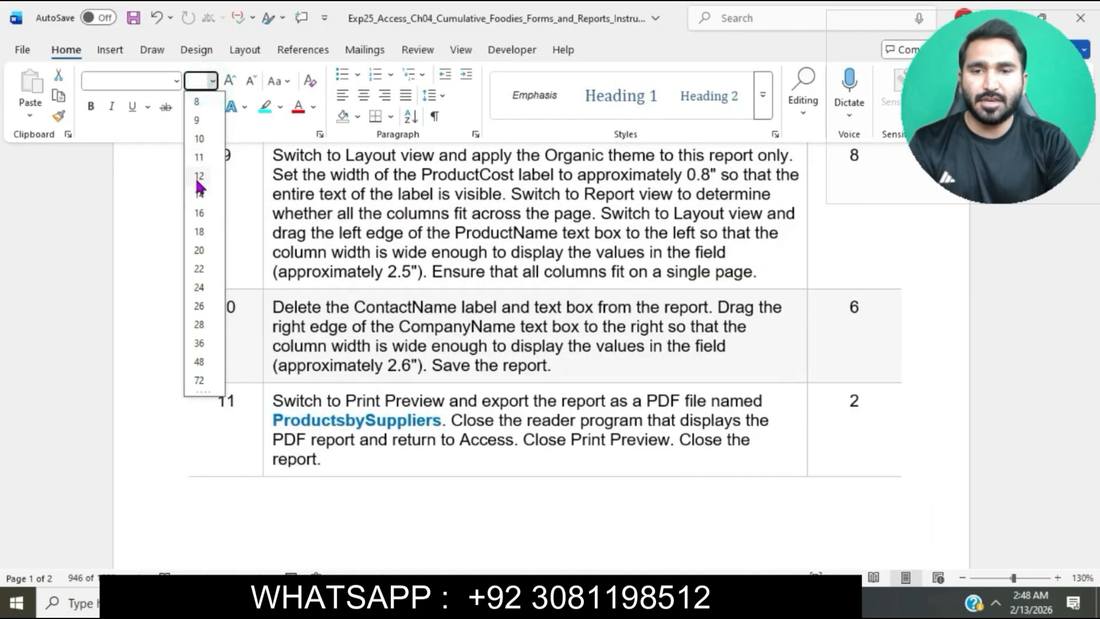
click(198, 177)
click(399, 268)
Highlight the whole step 1 instruction text in the table in turquoise
scroll(399, 268, up, 15)
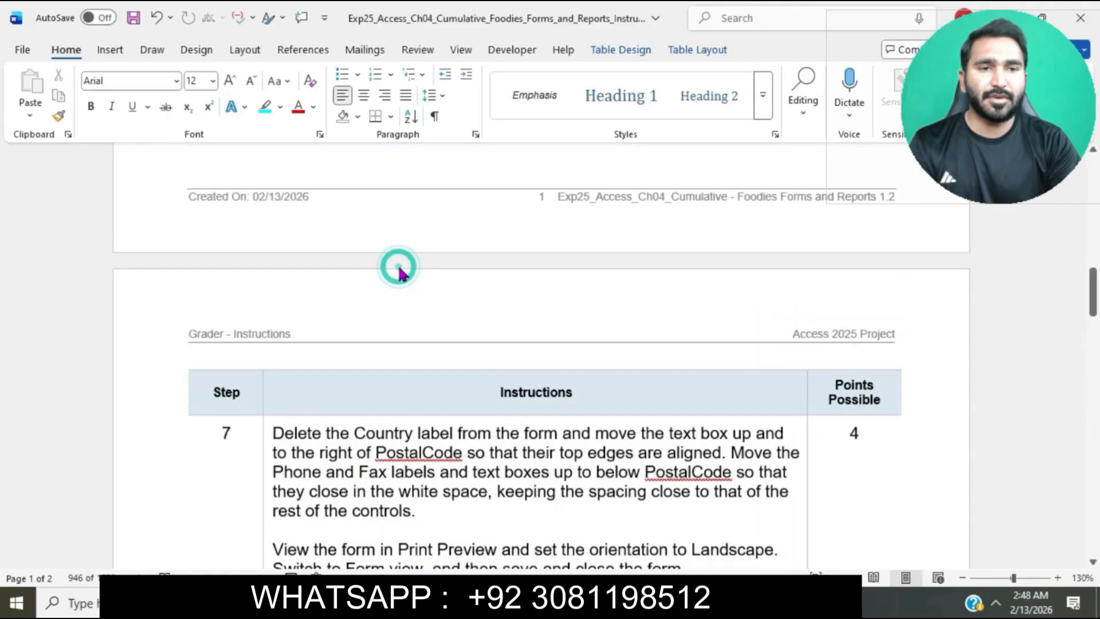
scroll(399, 268, down, 3)
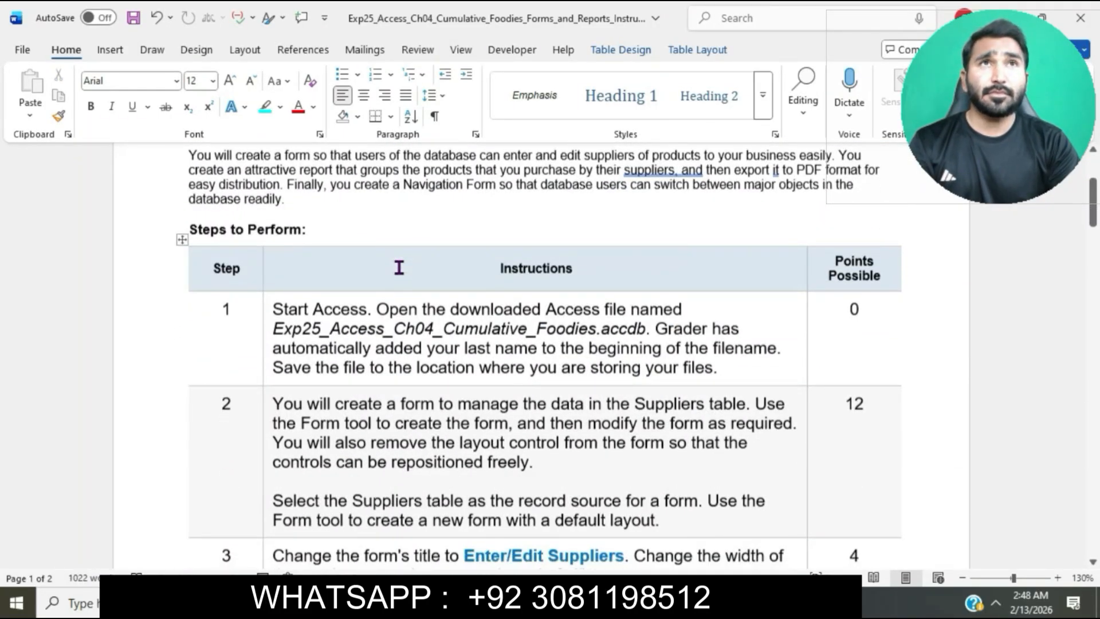
scroll(399, 268, up, 1)
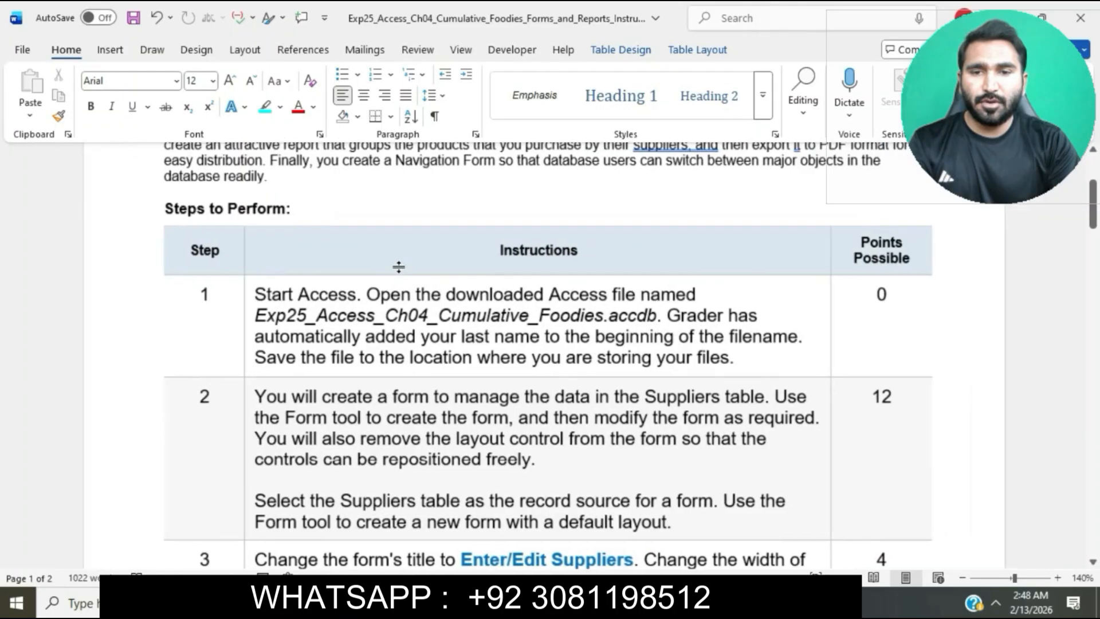
scroll(399, 269, down, 1)
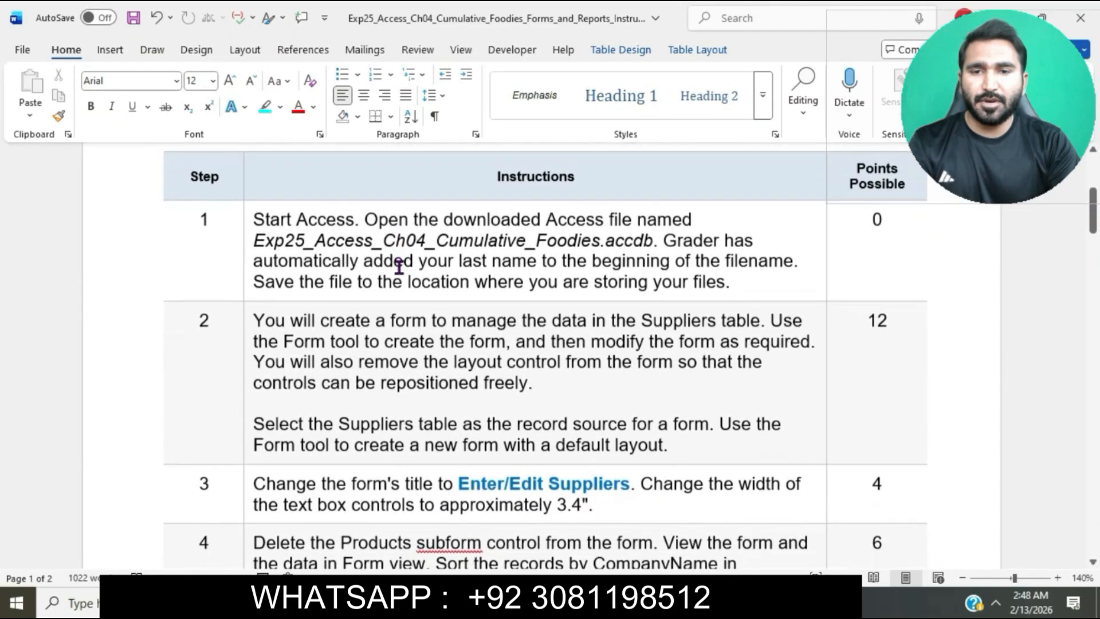
click(249, 220)
click(319, 192)
click(317, 236)
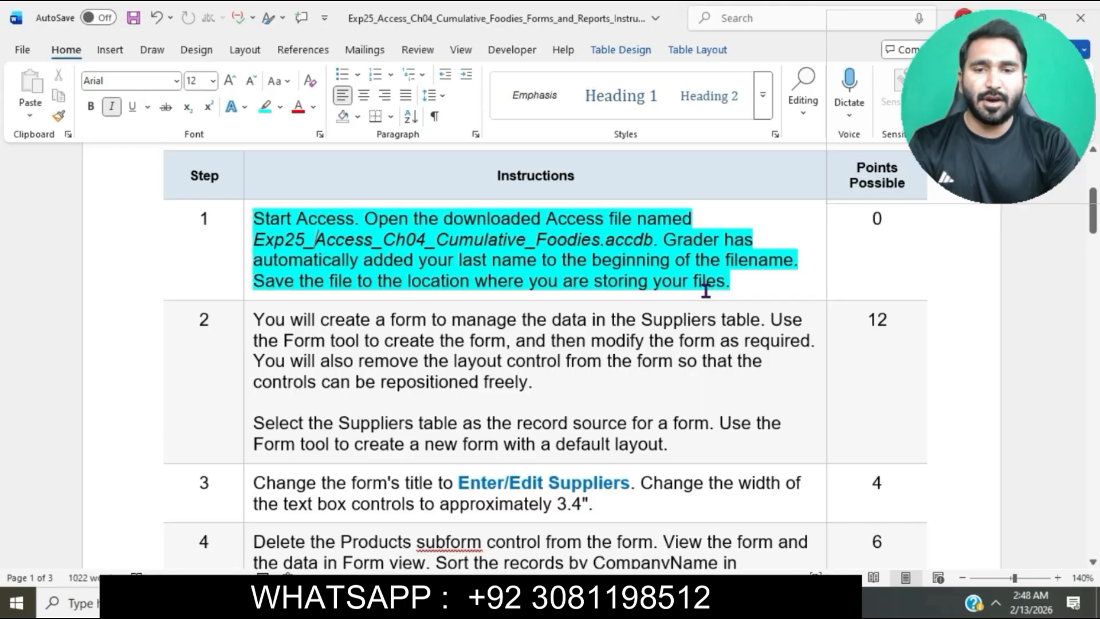
Open the downloaded Exp25_Access_Ch04_Cumulative_Foodies database in Access from the Downloads folder and dismiss the security risk message bar
click(373, 603)
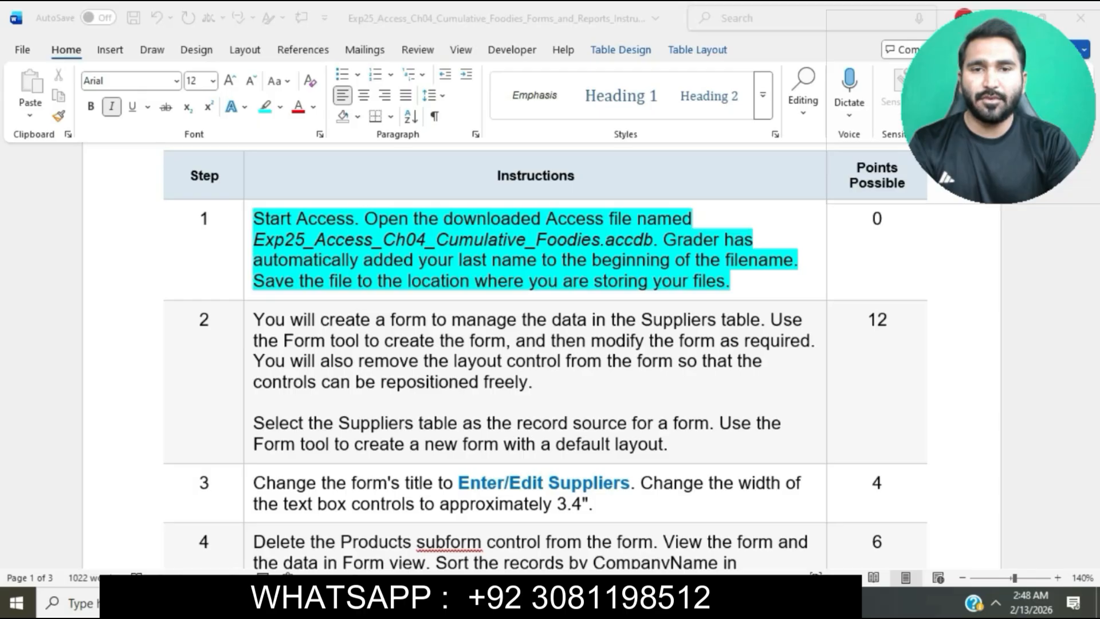
mouse_move(464, 602)
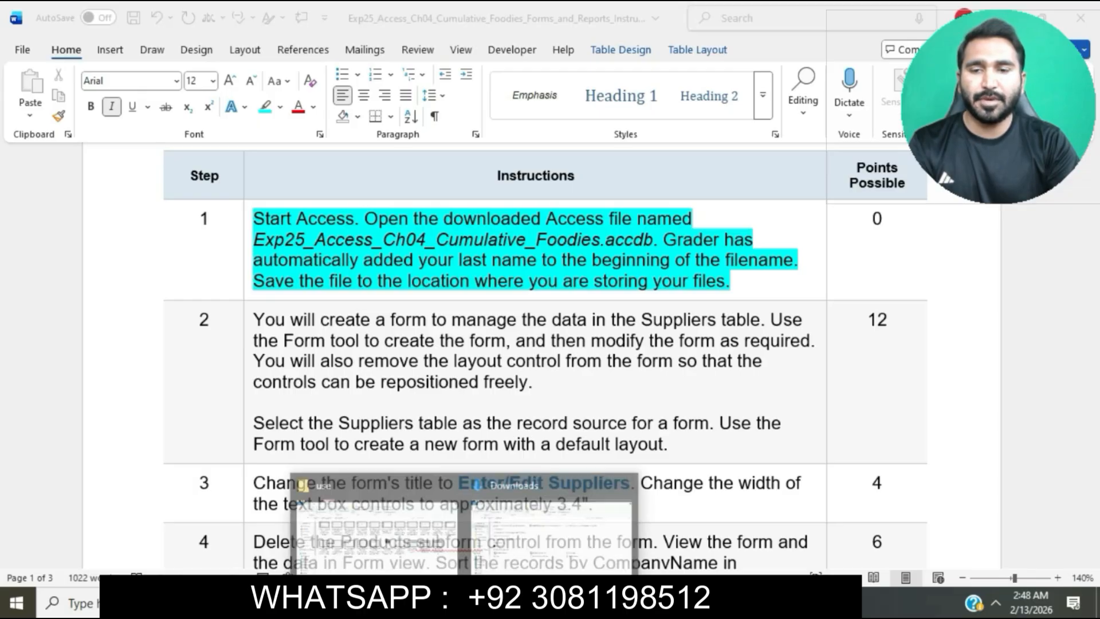
click(537, 555)
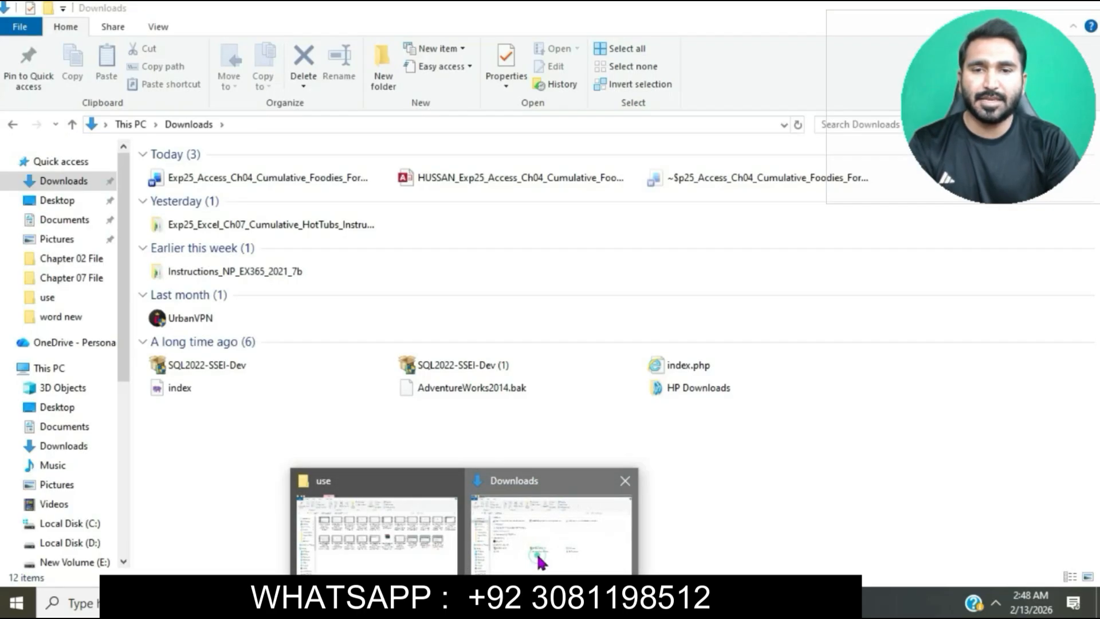
double_click(545, 177)
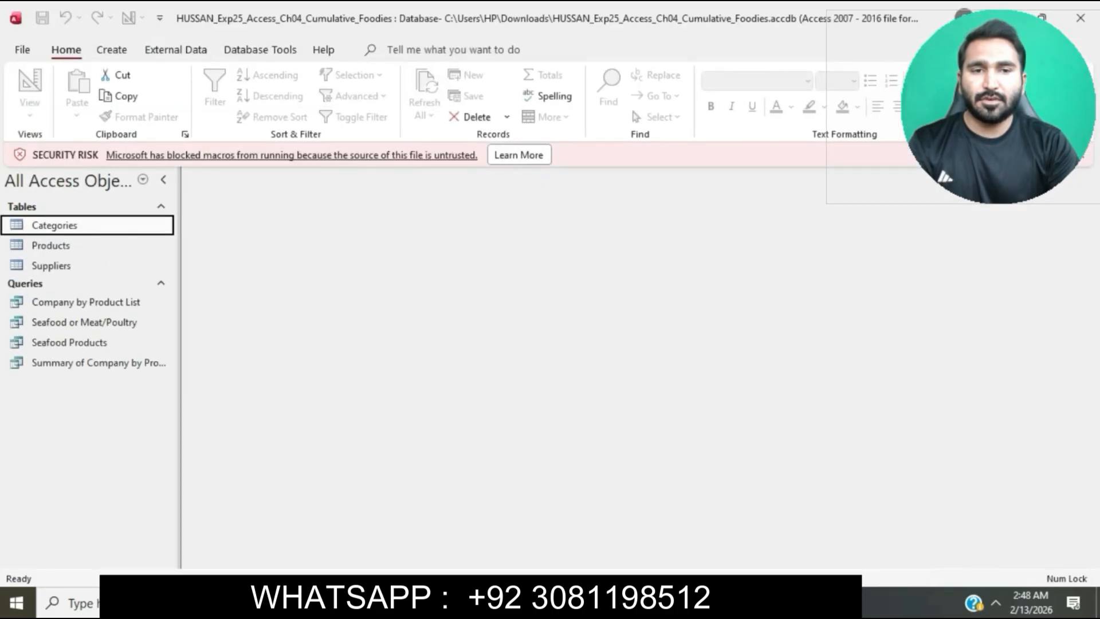
click(1083, 156)
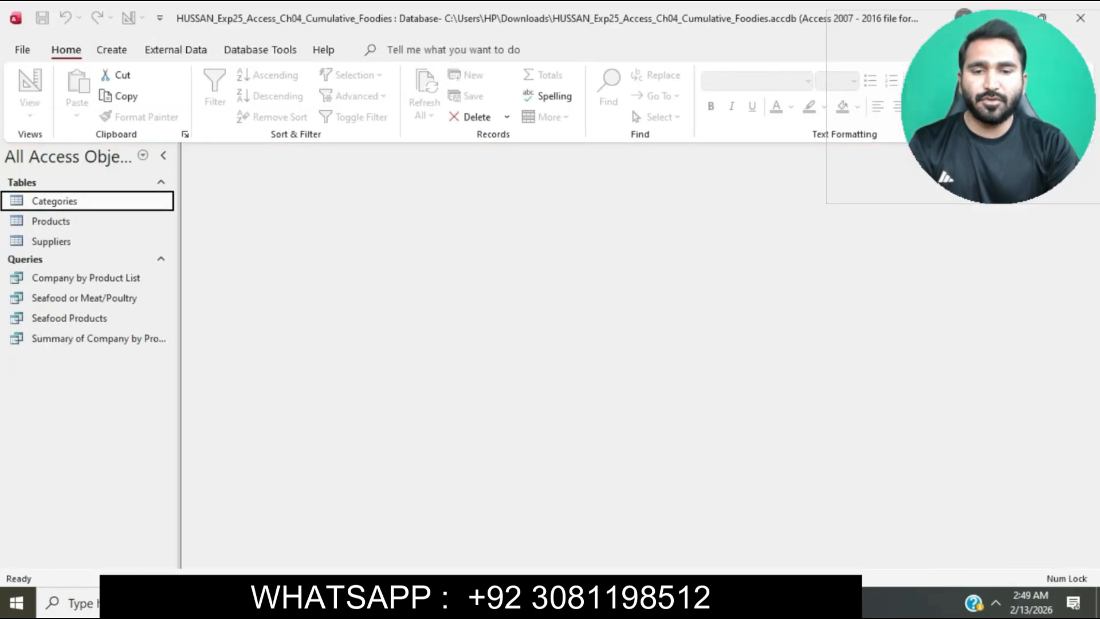
Switch back to the Word instructions and highlight both paragraphs of step 2 in turquoise
key(alt+Tab)
scroll(584, 359, down, 3)
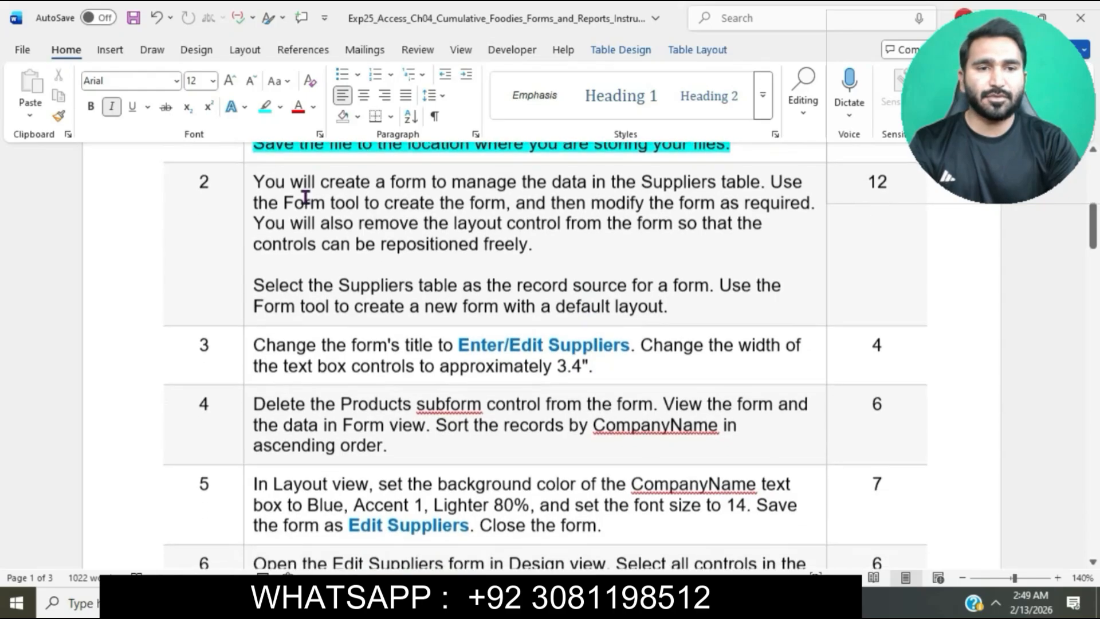
click(245, 182)
click(318, 155)
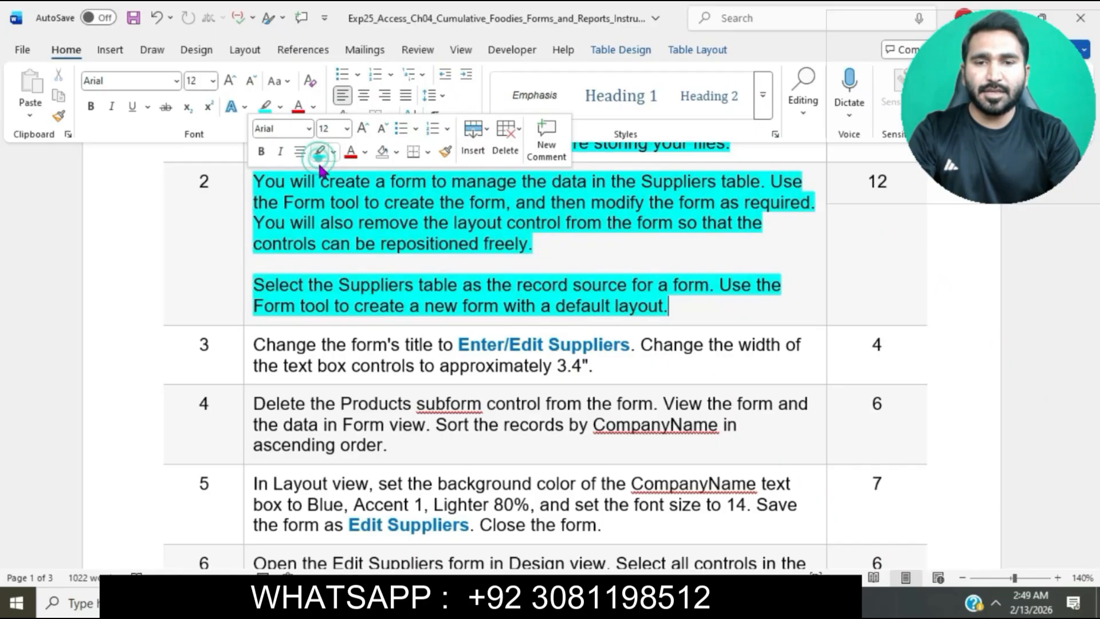
click(331, 223)
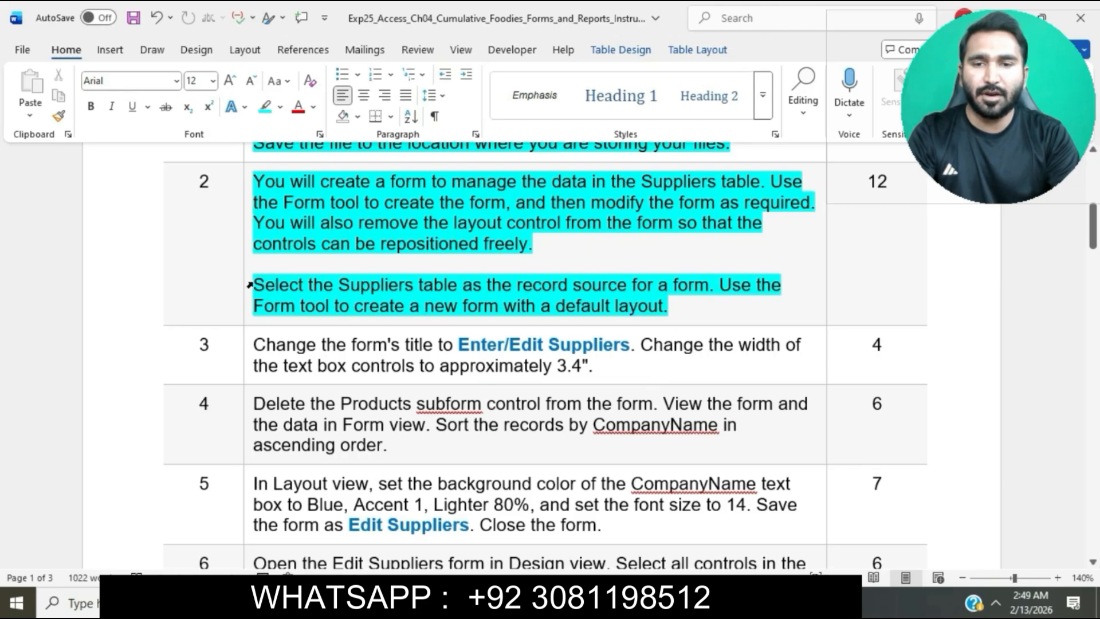
Following step 2, switch to Access and create a default-layout form from the Suppliers table with the Form tool
drag(257, 283, 444, 285)
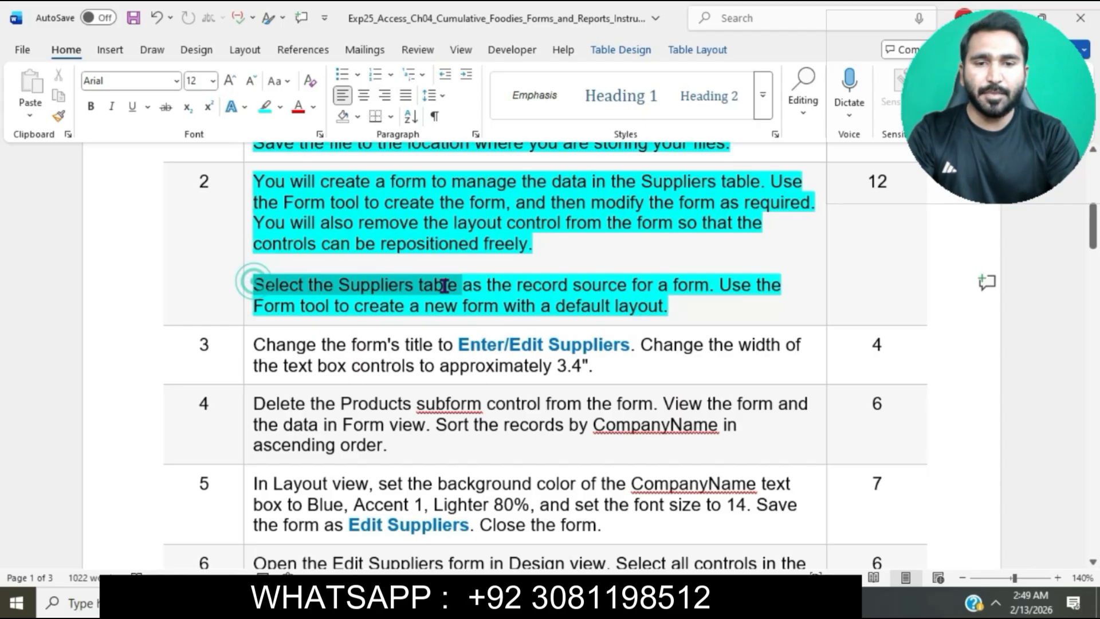
drag(444, 285, 459, 285)
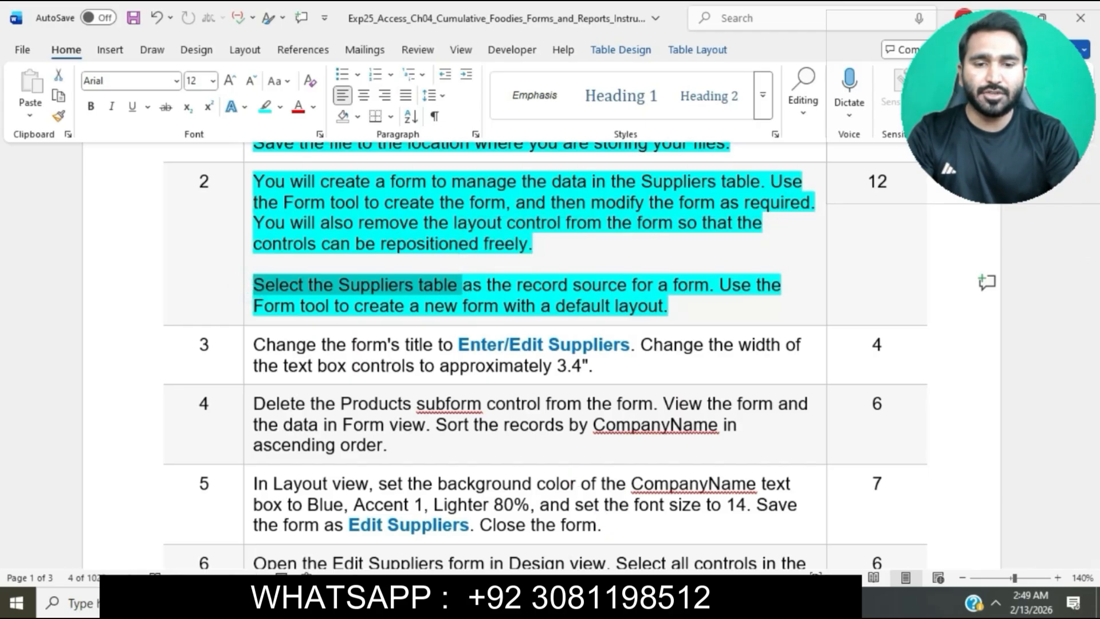
click(627, 603)
click(80, 241)
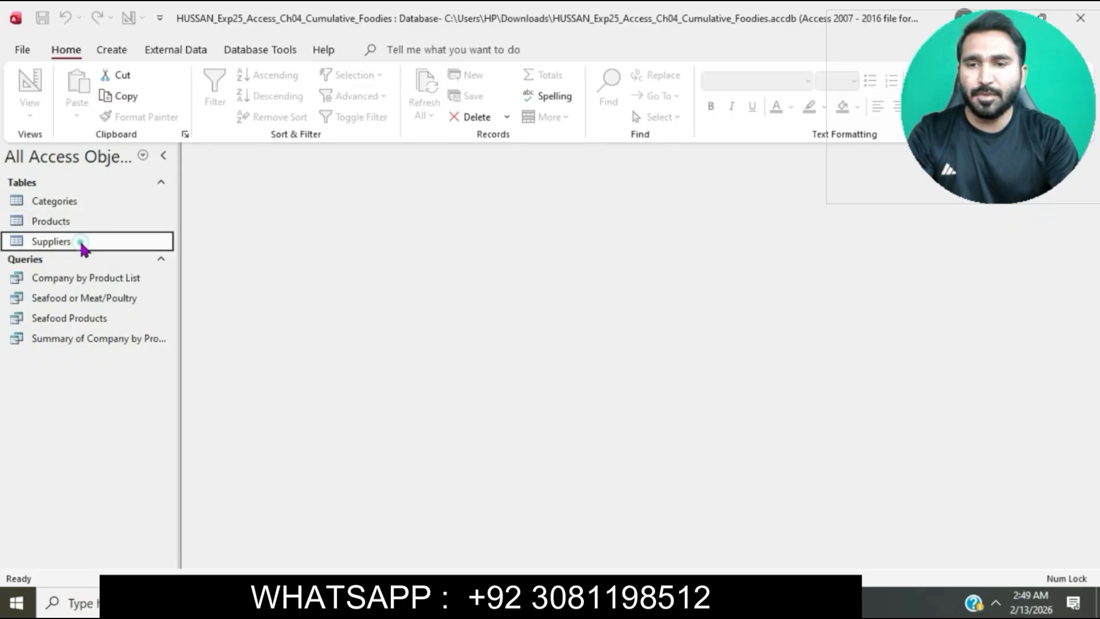
click(607, 603)
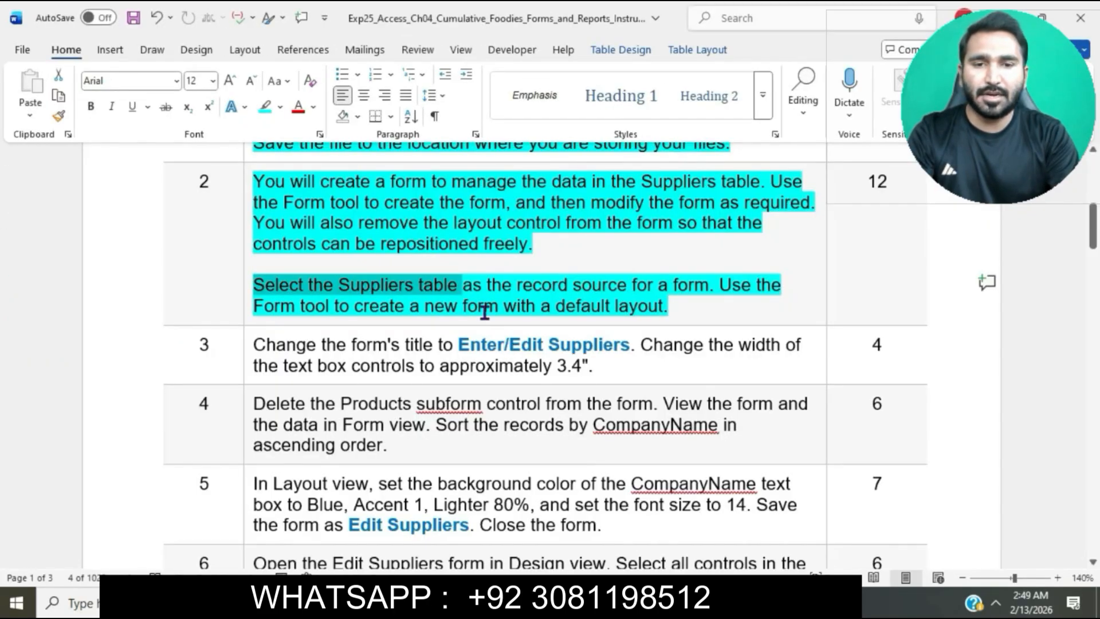
drag(468, 287, 685, 295)
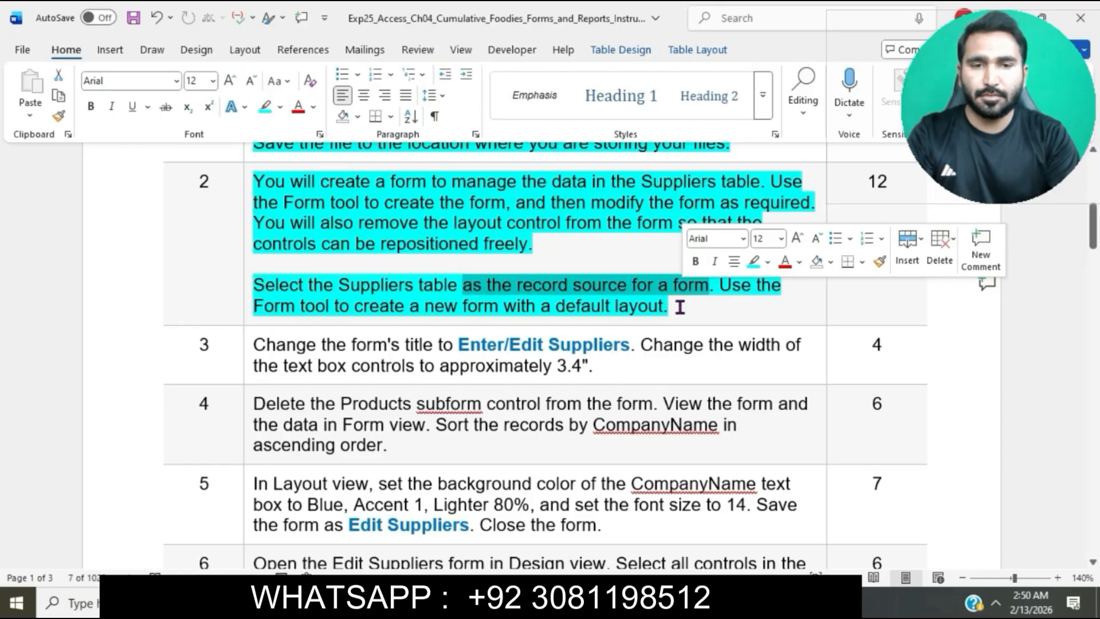
drag(254, 306, 676, 307)
key(alt+Tab)
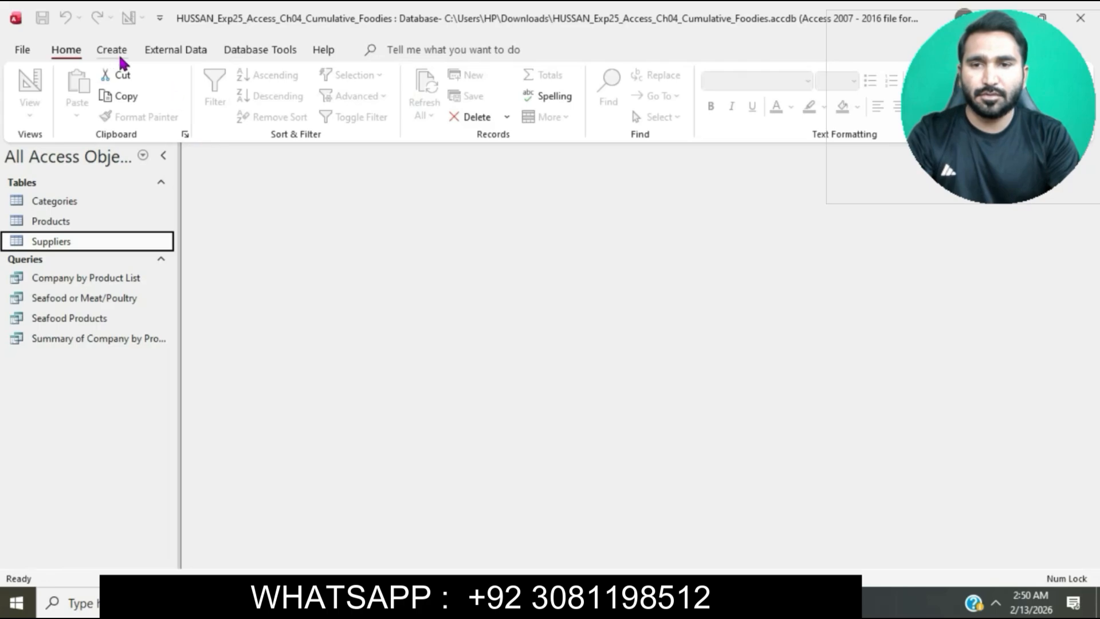
click(113, 52)
click(112, 52)
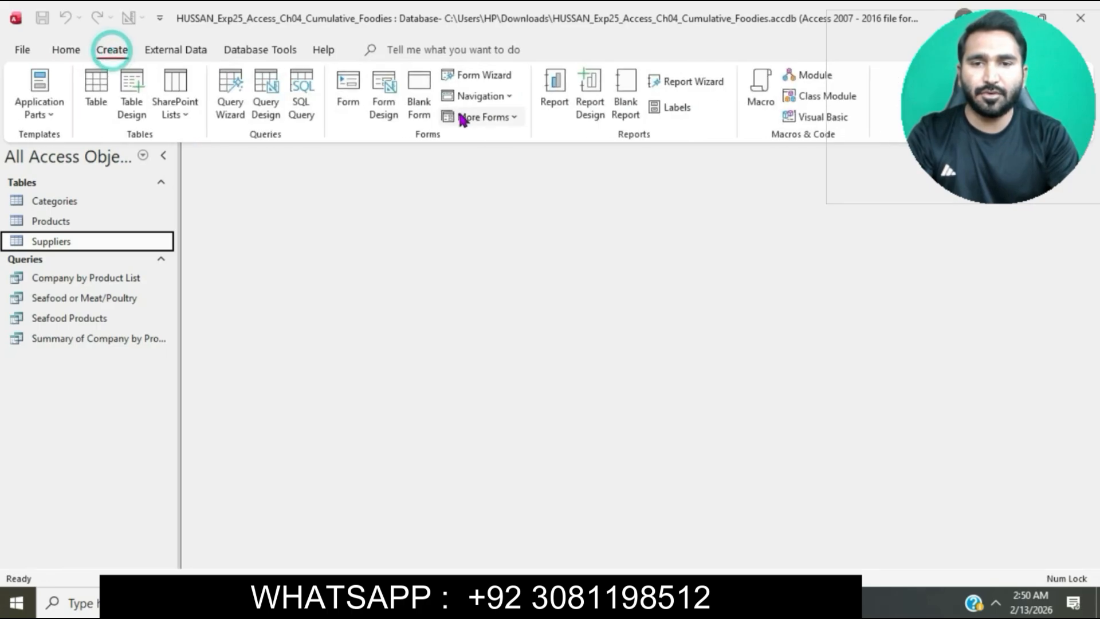
click(349, 85)
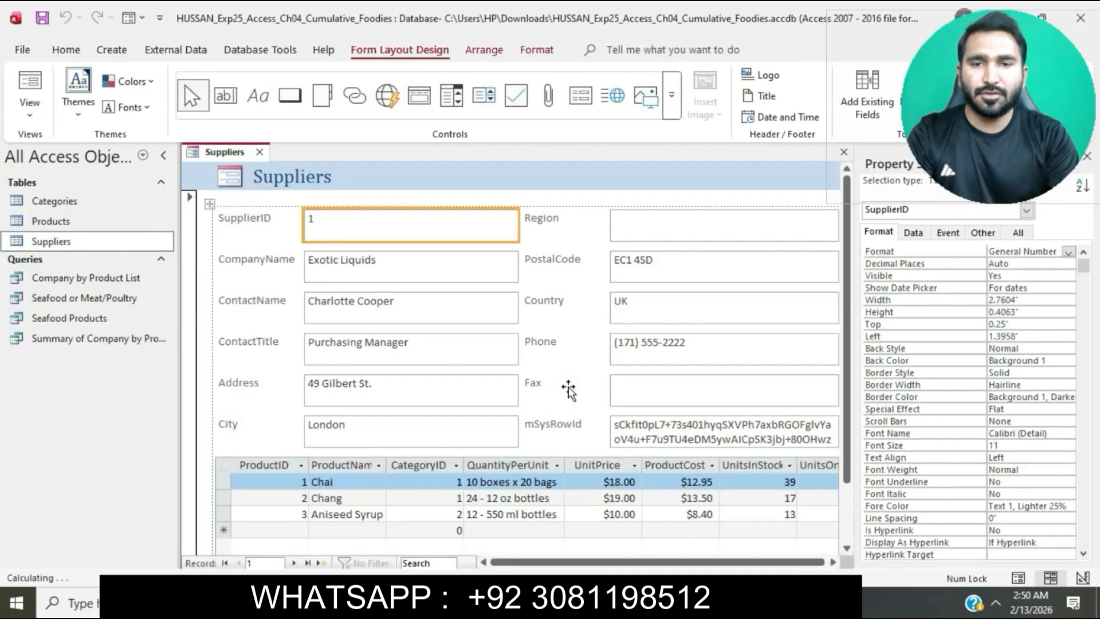
key(alt+Tab)
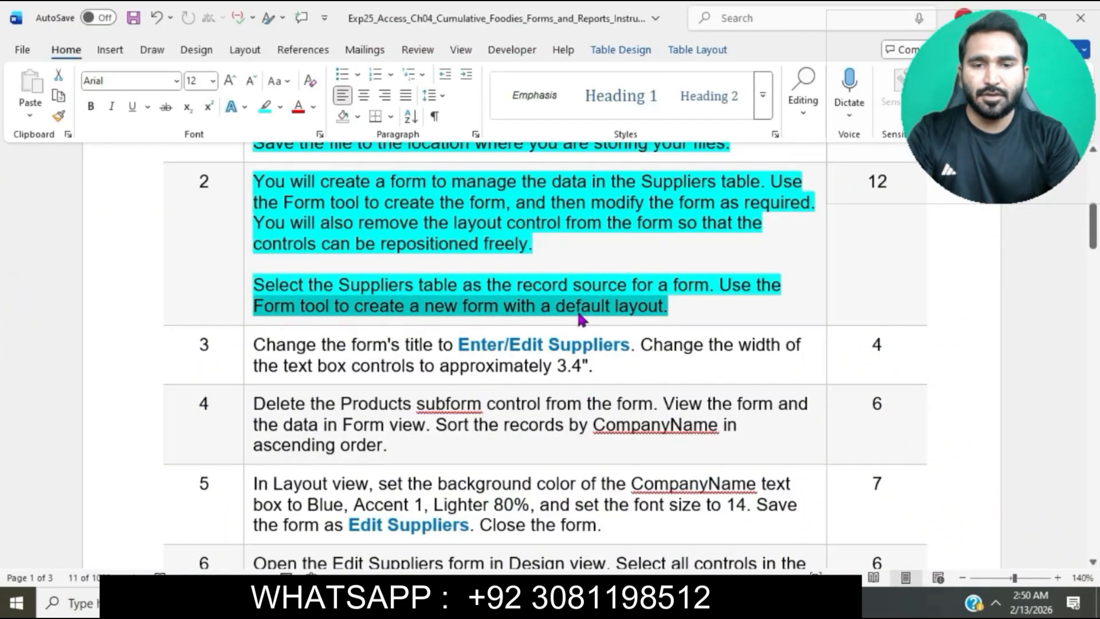
Highlight the whole step 3 instruction text in the table in turquoise
scroll(577, 313, down, 1)
scroll(578, 313, down, 2)
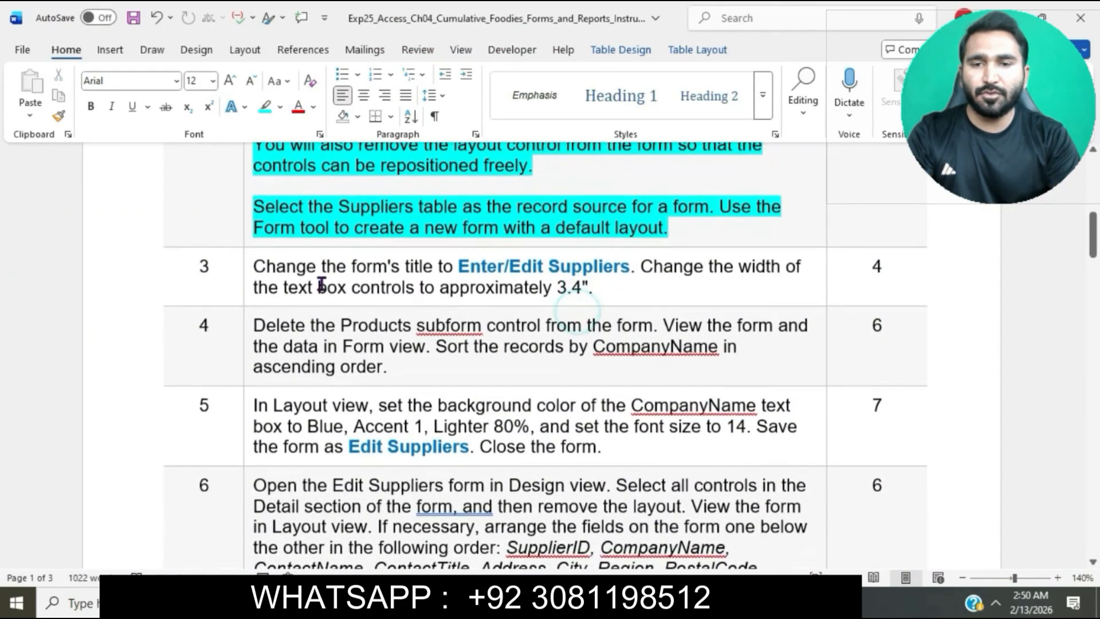
click(251, 266)
click(323, 236)
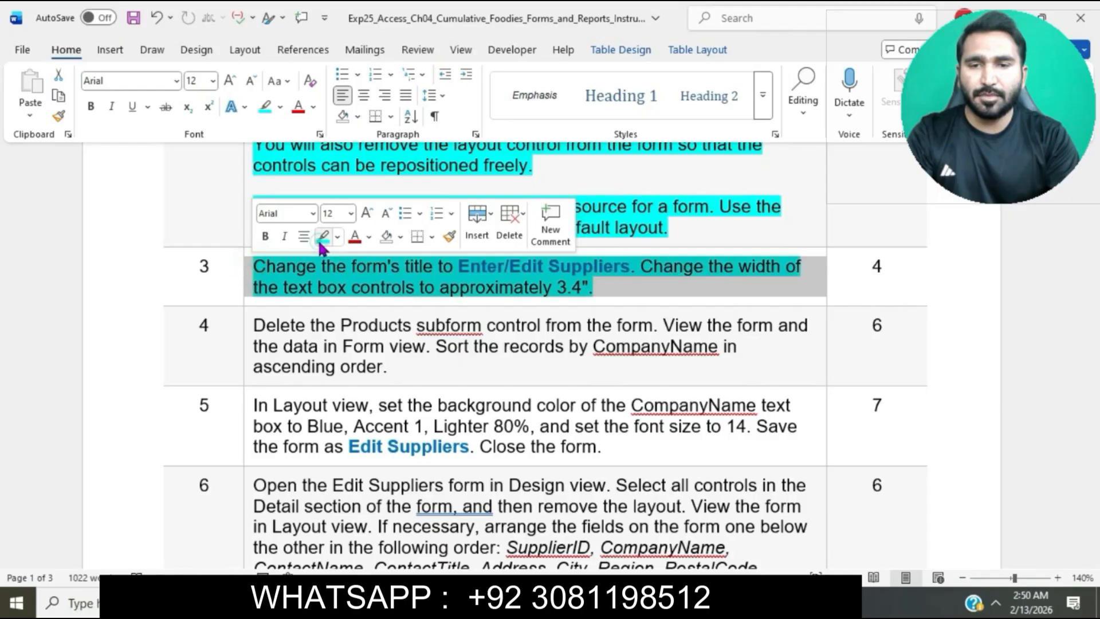
click(334, 284)
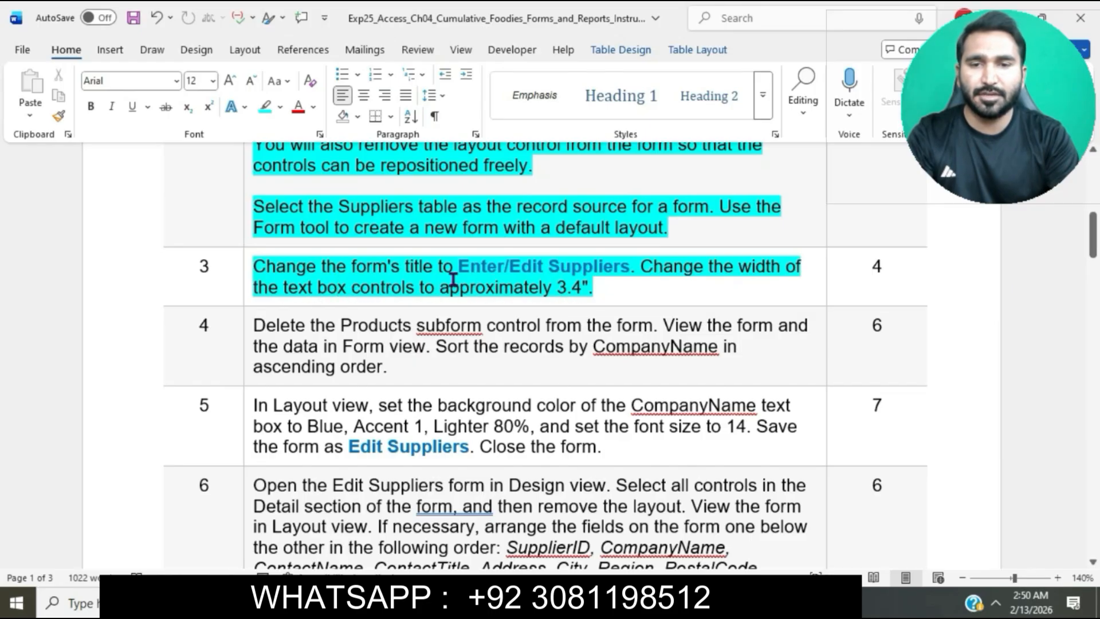
Copy the title Enter/Edit Suppliers from step 3, switch to Access, and replace the form's header title with it
drag(461, 266, 603, 270)
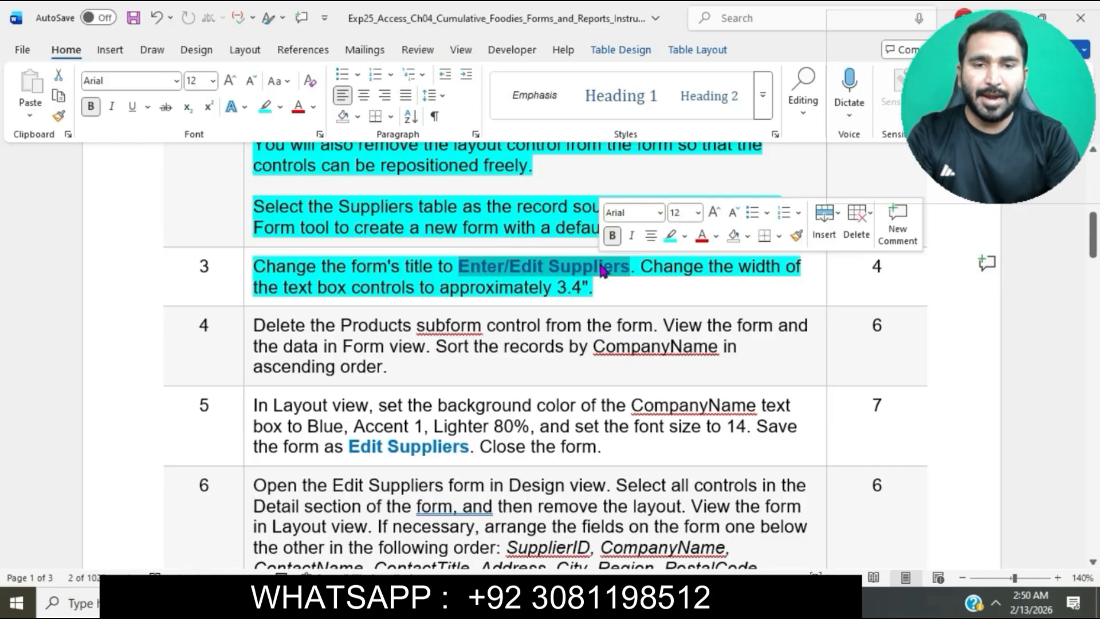
key(ctrl+c)
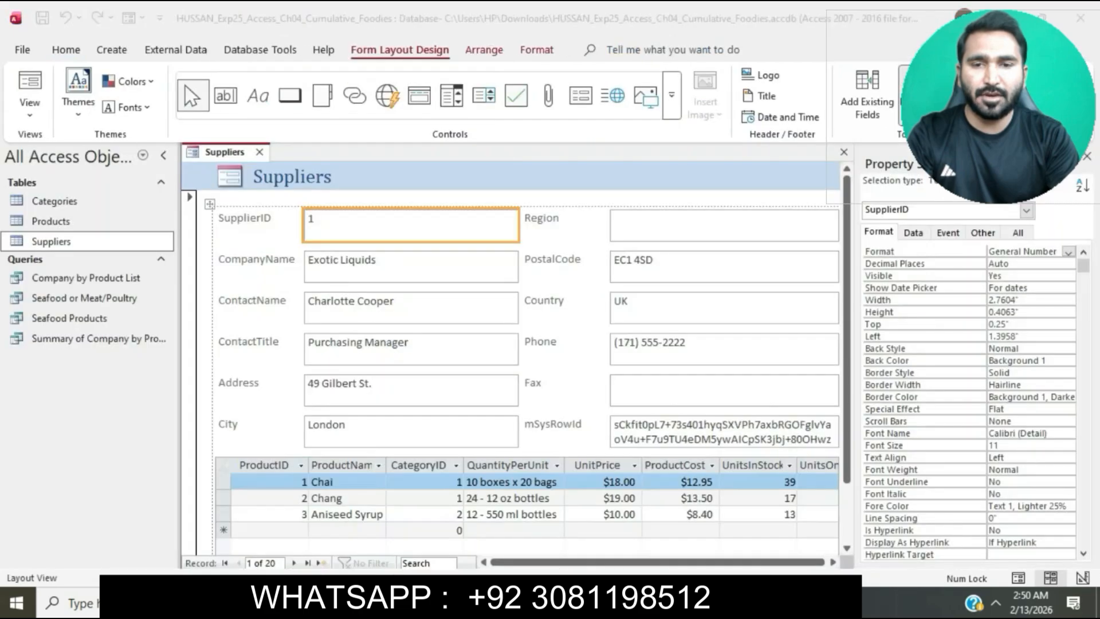
key(alt+Tab)
double_click(325, 181)
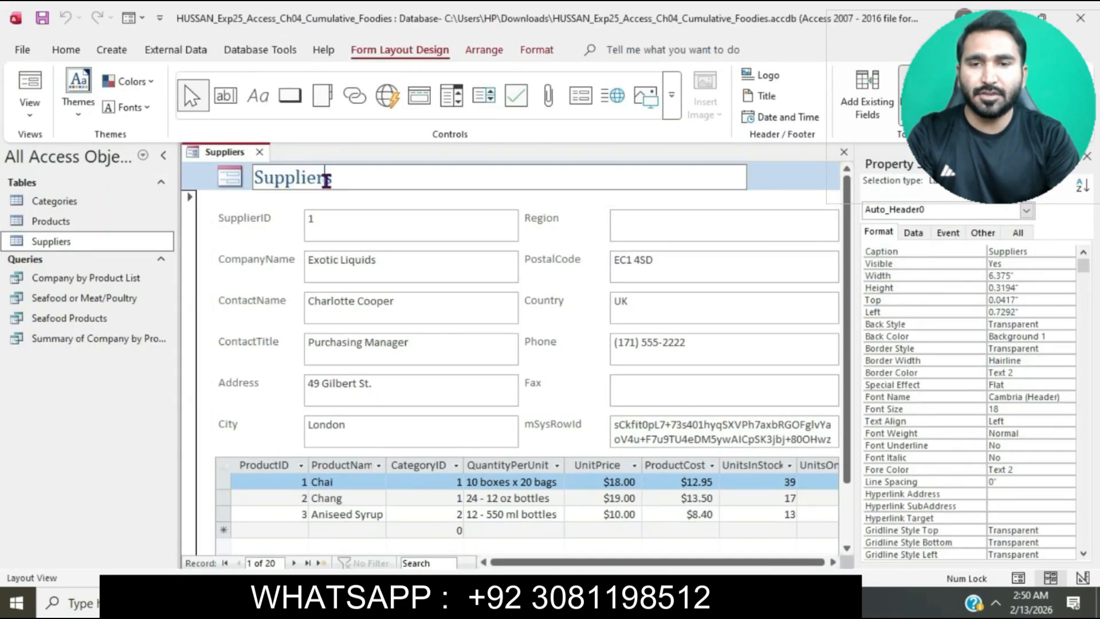
key(BackSpace)
key(BackSpace)
key(BackSpace)
key(BackSpace)
key(BackSpace)
key(BackSpace)
key(BackSpace)
key(BackSpace)
key(BackSpace)
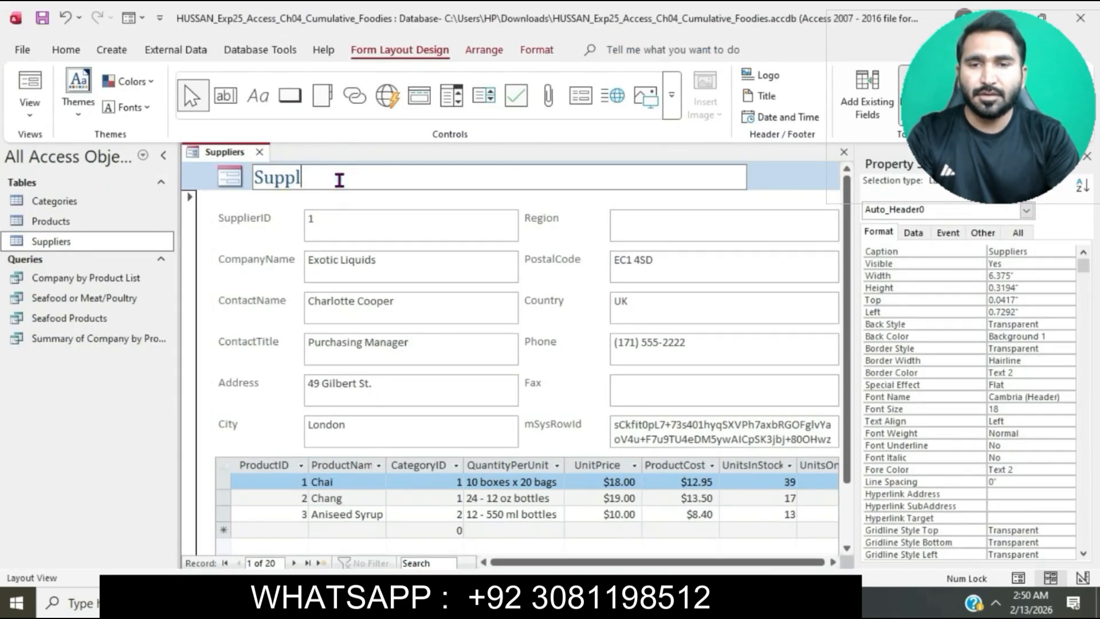
key(ctrl+v)
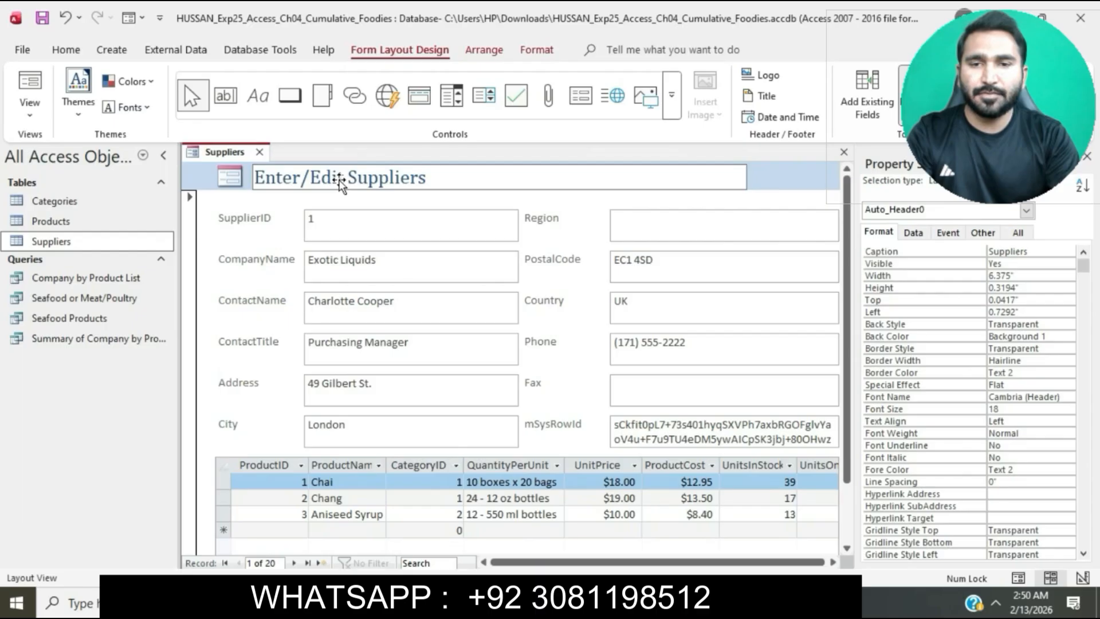
key(Return)
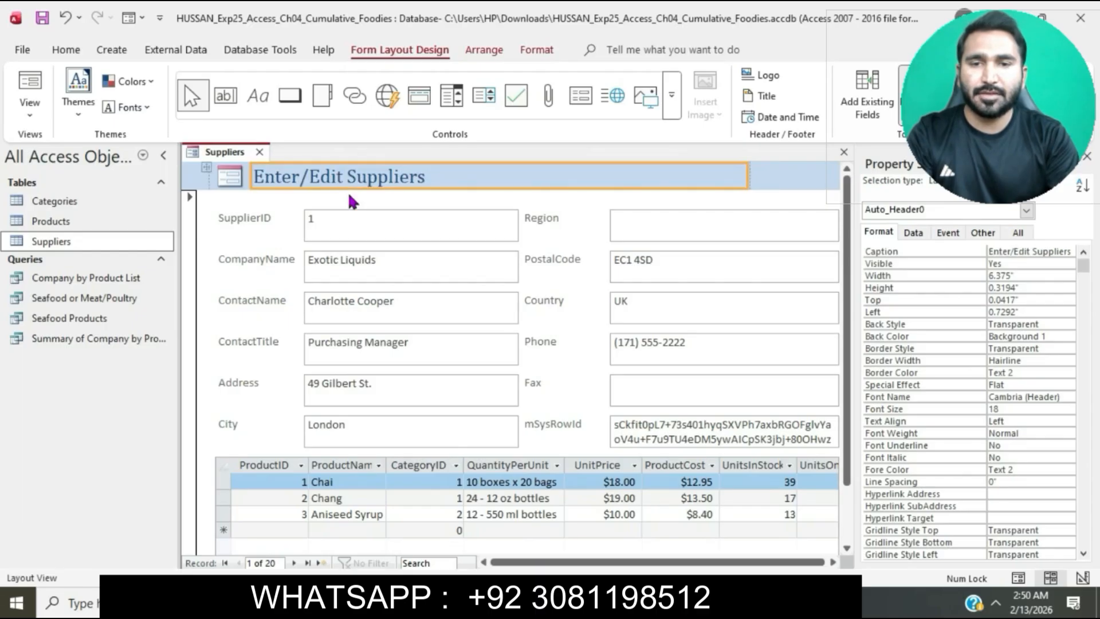
Recheck step 3 in Word, then in Access set the width of all text boxes from SupplierID through mSysRowId to 3.4 inches
key(alt+Tab)
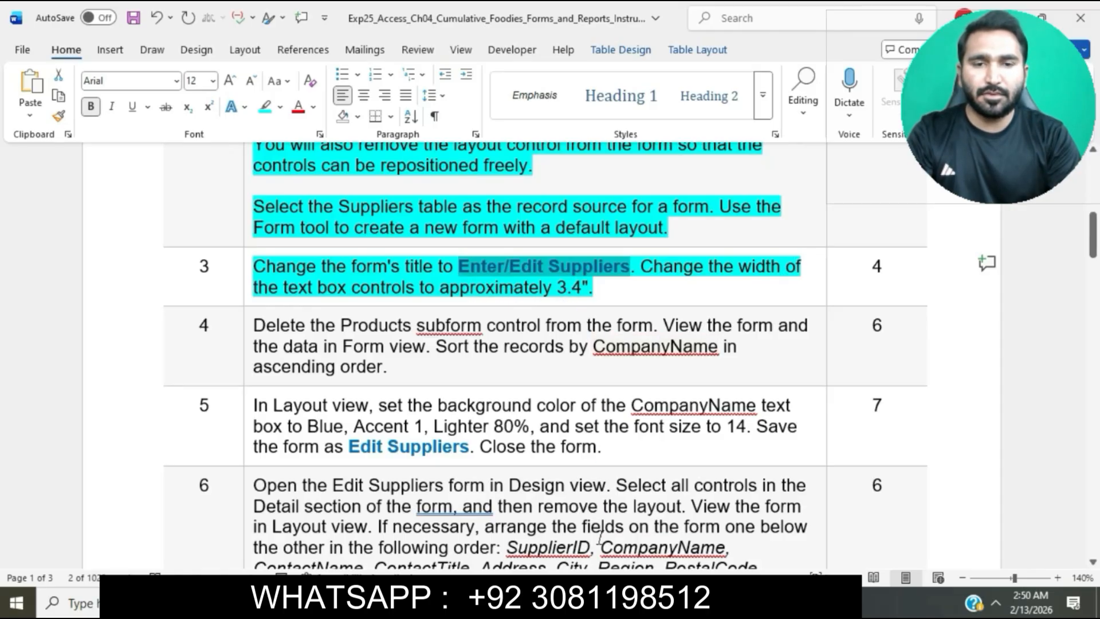
click(601, 603)
click(434, 217)
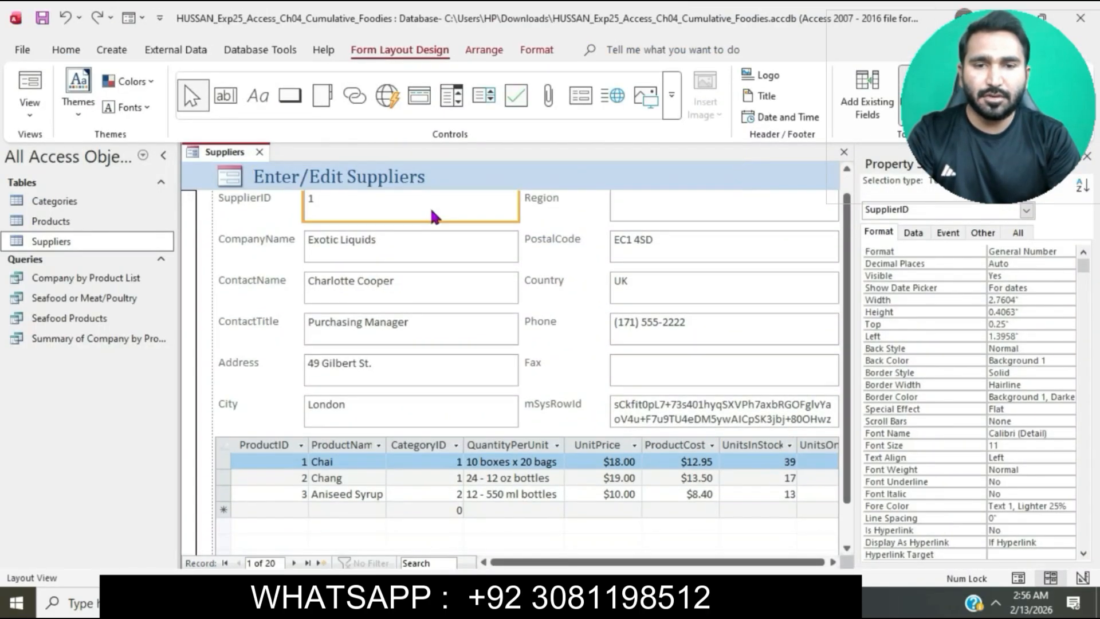
right_click(434, 217)
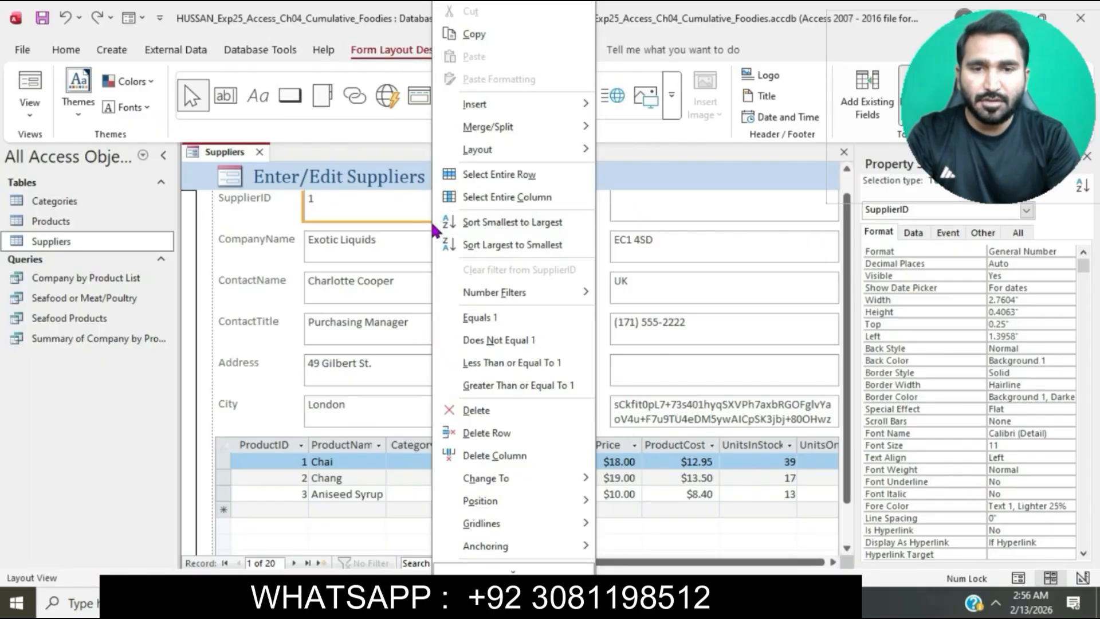
click(401, 214)
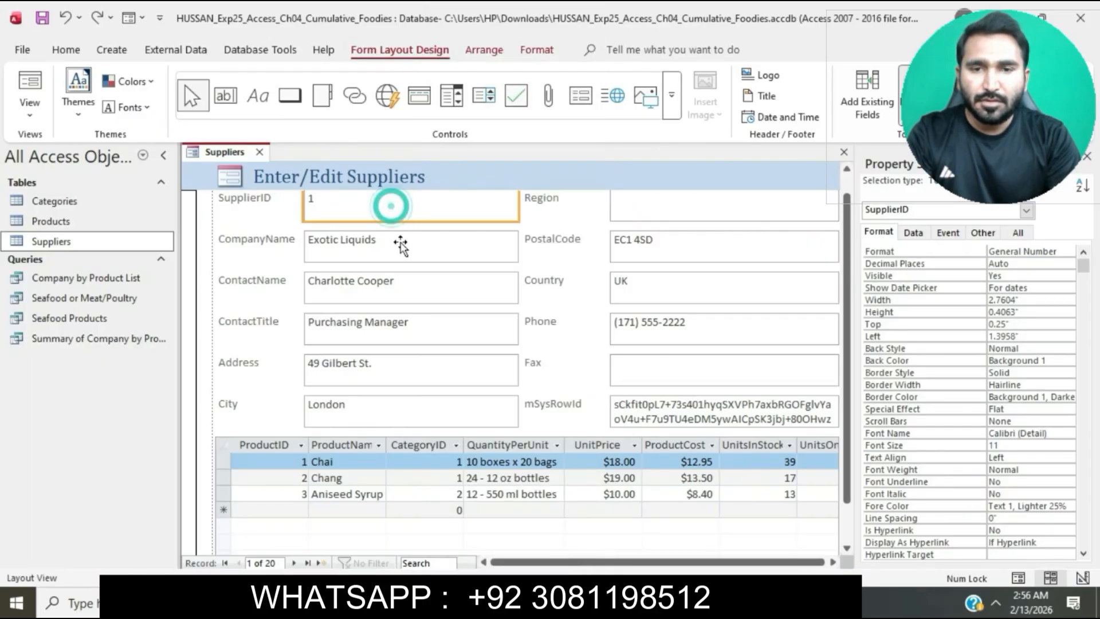
shift+click(401, 247)
shift+click(409, 286)
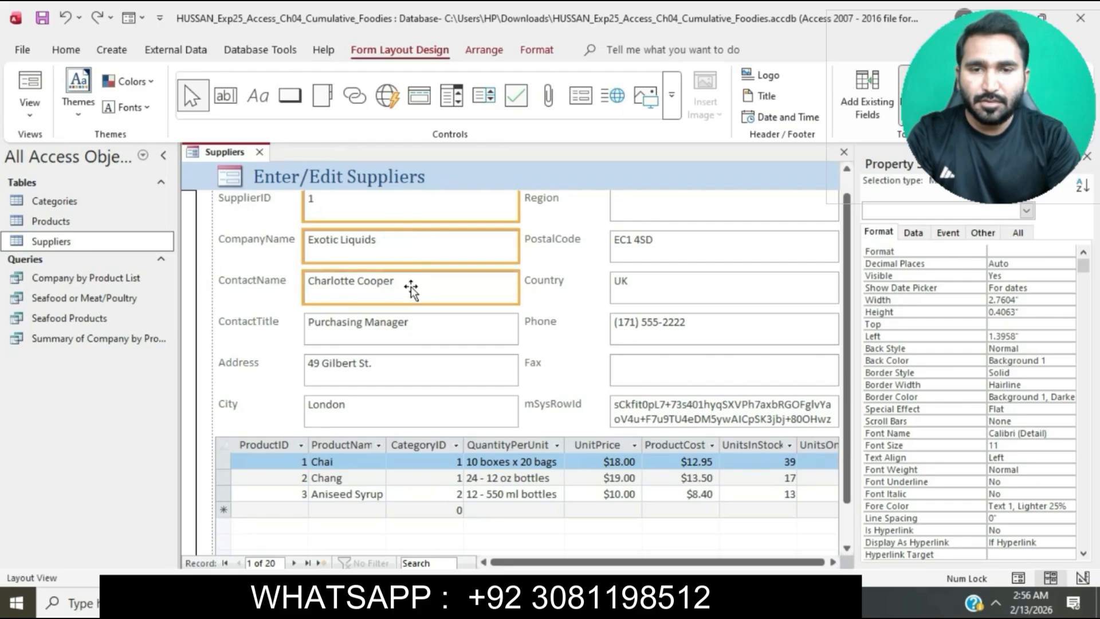
shift+click(418, 317)
shift+click(427, 370)
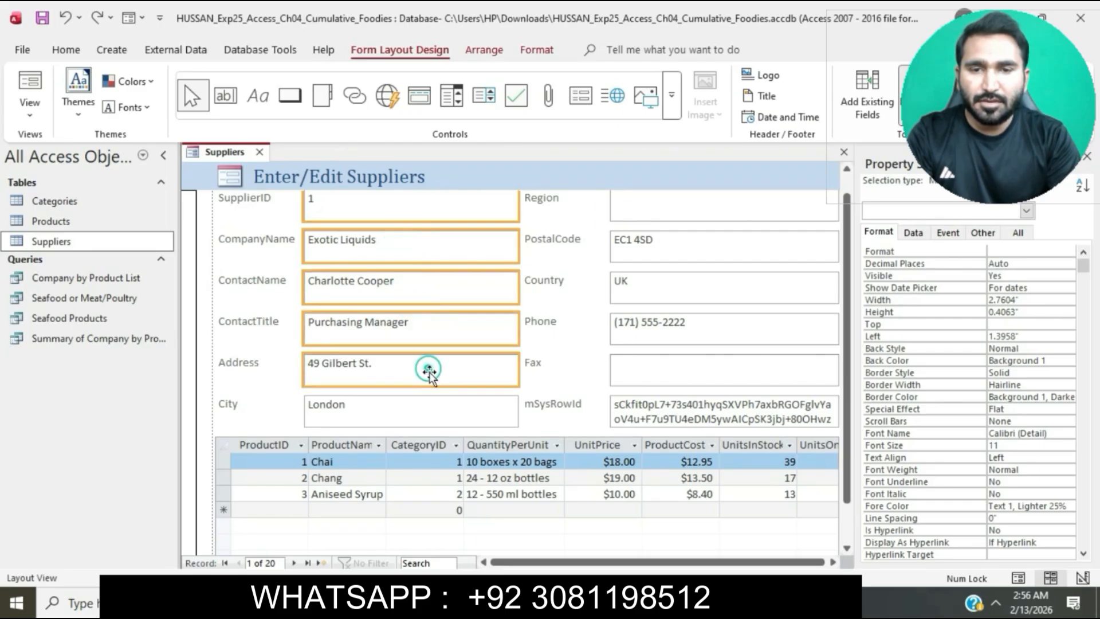
shift+click(452, 417)
shift+click(696, 212)
shift+click(692, 239)
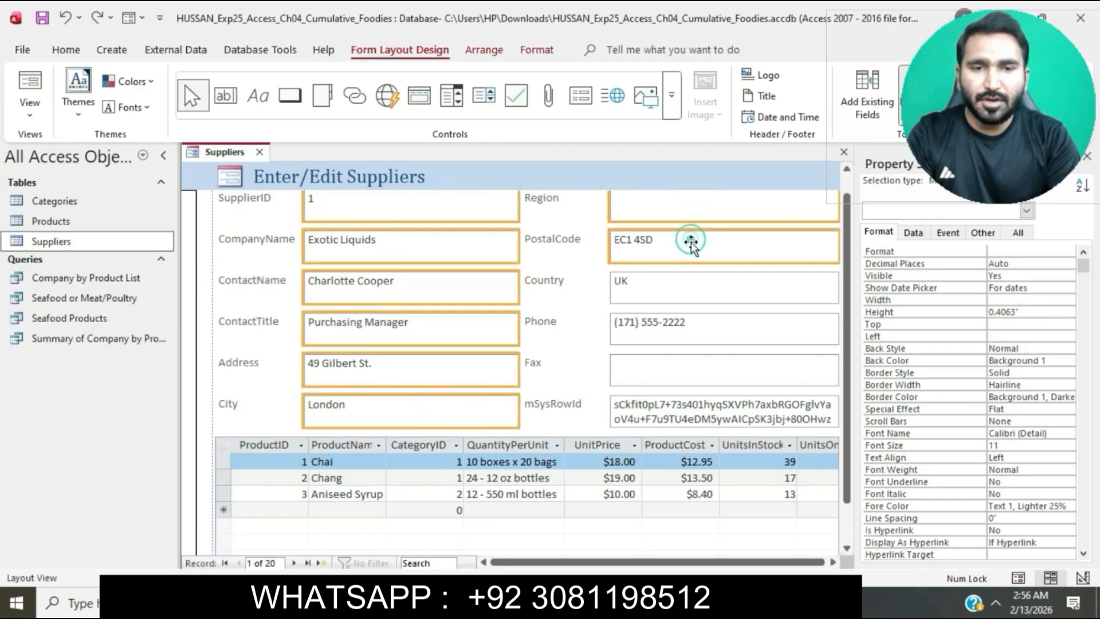
shift+click(688, 280)
shift+click(686, 323)
shift+click(684, 372)
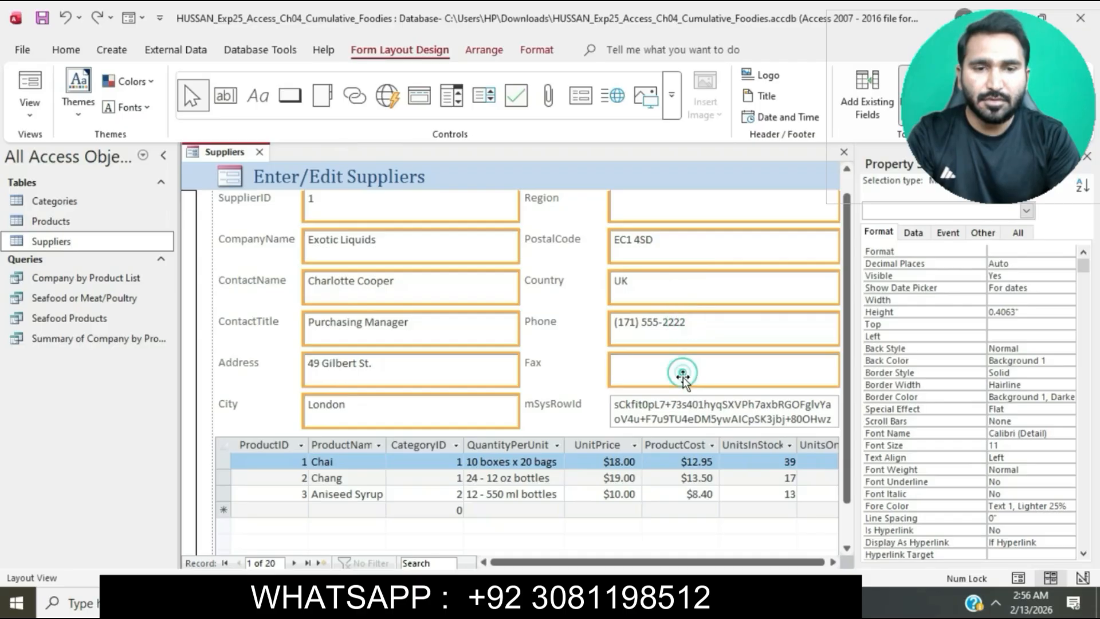
shift+click(690, 417)
click(1033, 300)
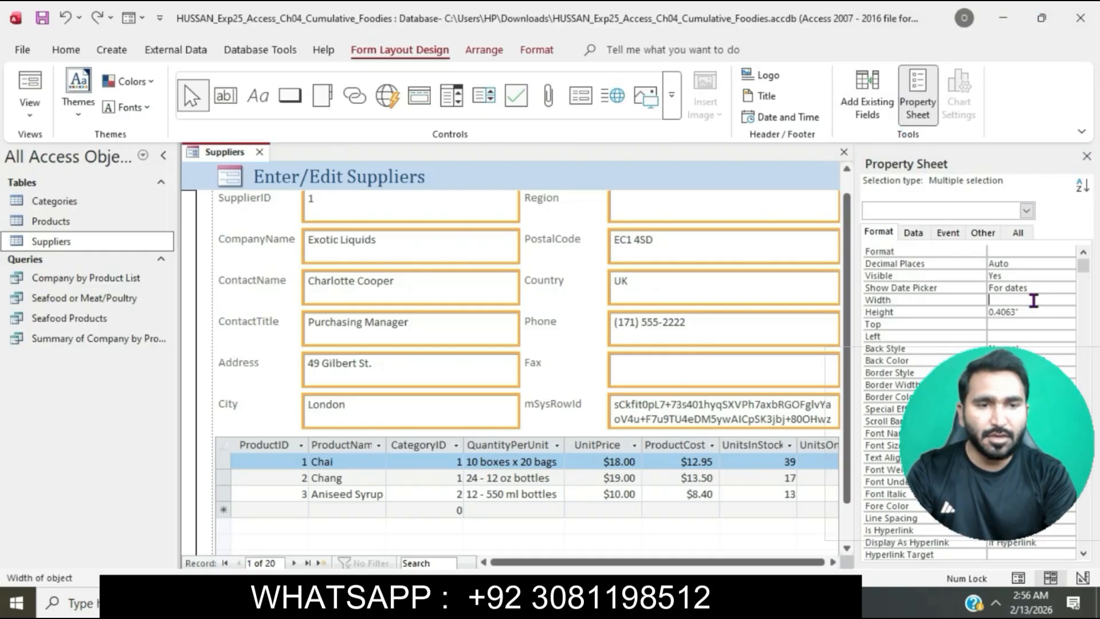
click(1033, 301)
text(3.4)
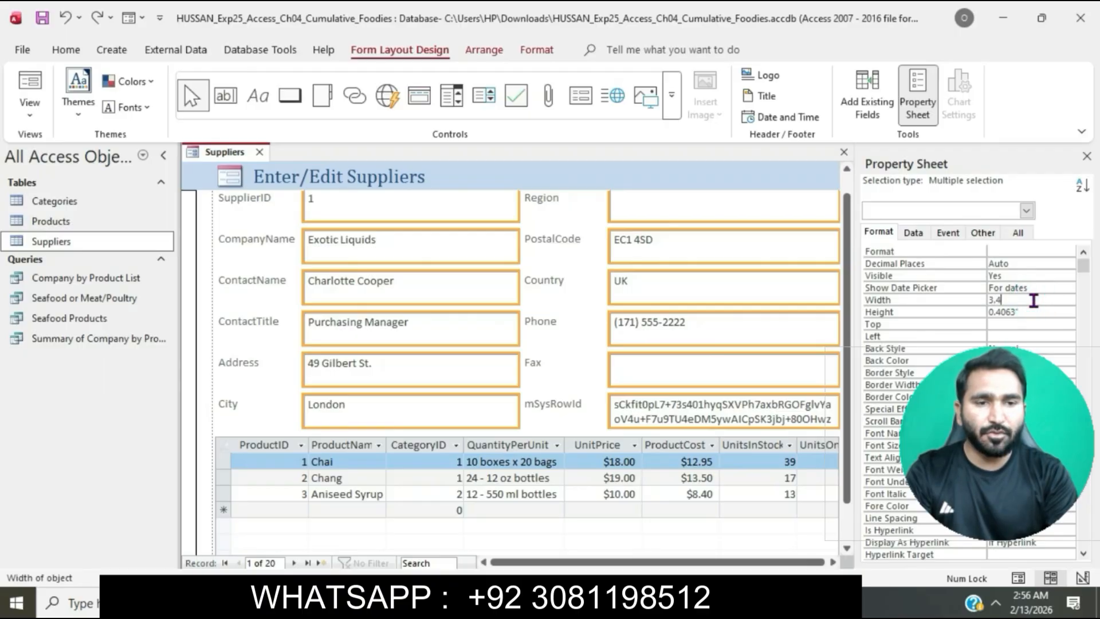
key(Return)
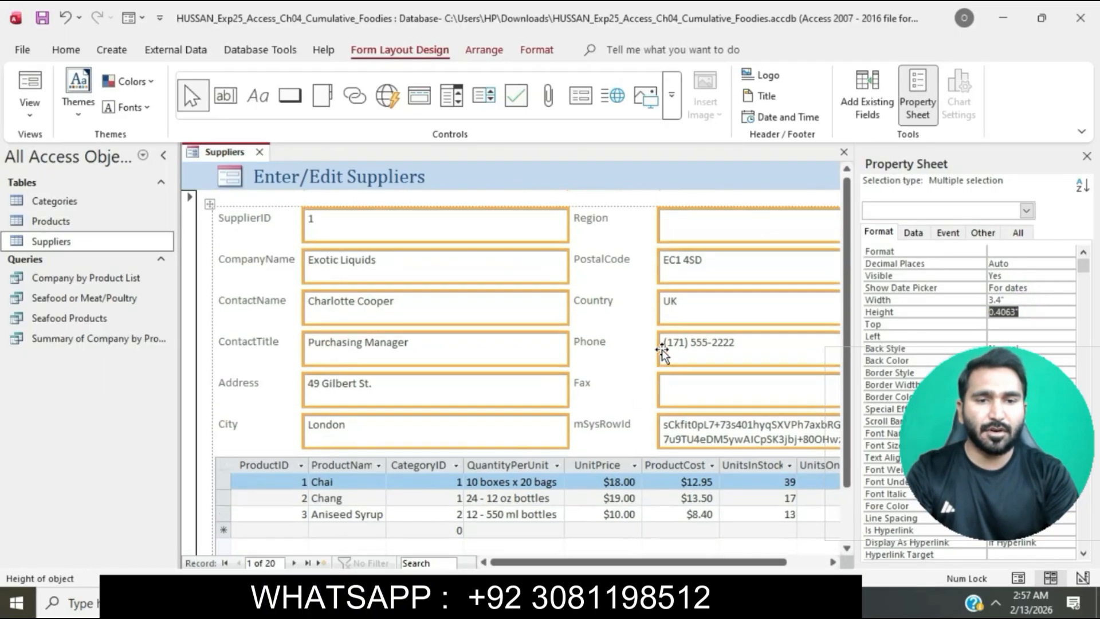
click(651, 200)
Switch back to the Word instructions and highlight the whole step 4 text in turquoise
key(alt+Tab)
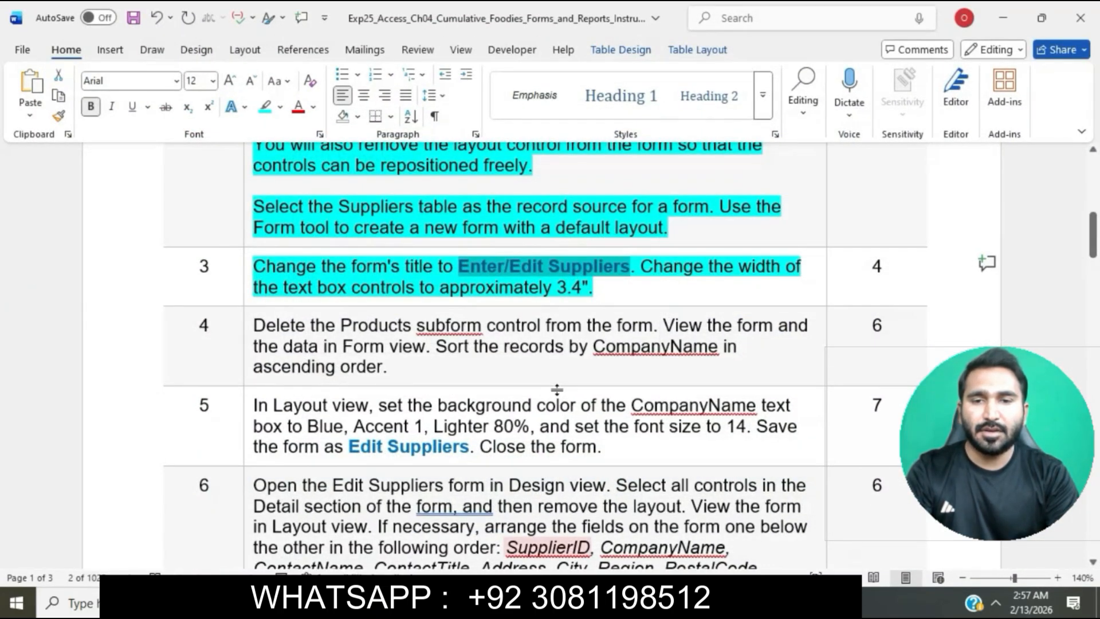
scroll(562, 286, down, 3)
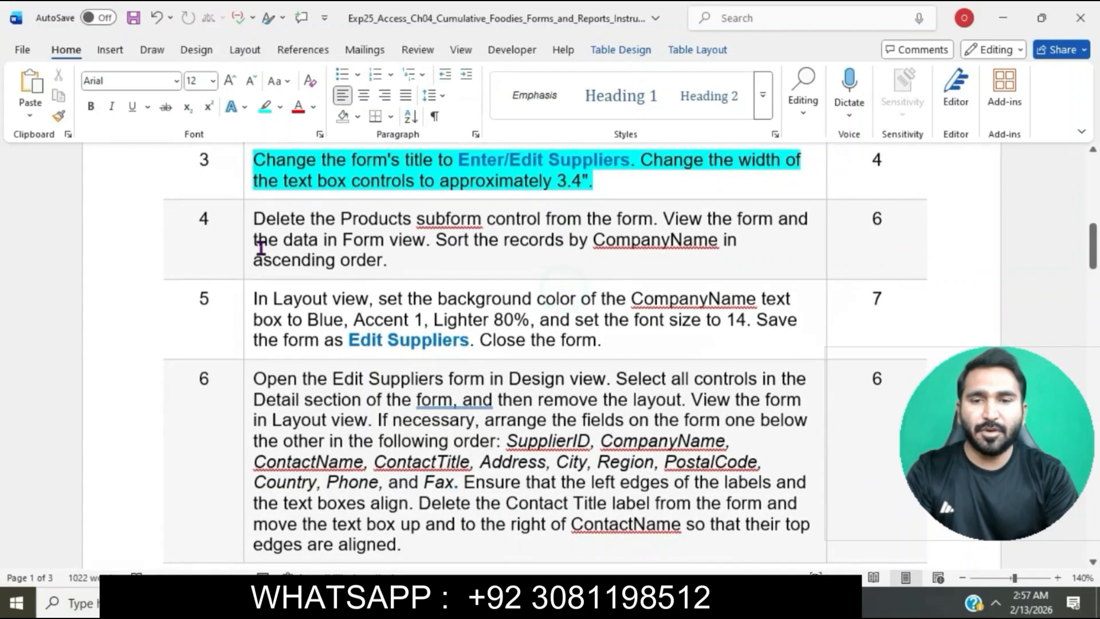
click(248, 220)
click(324, 195)
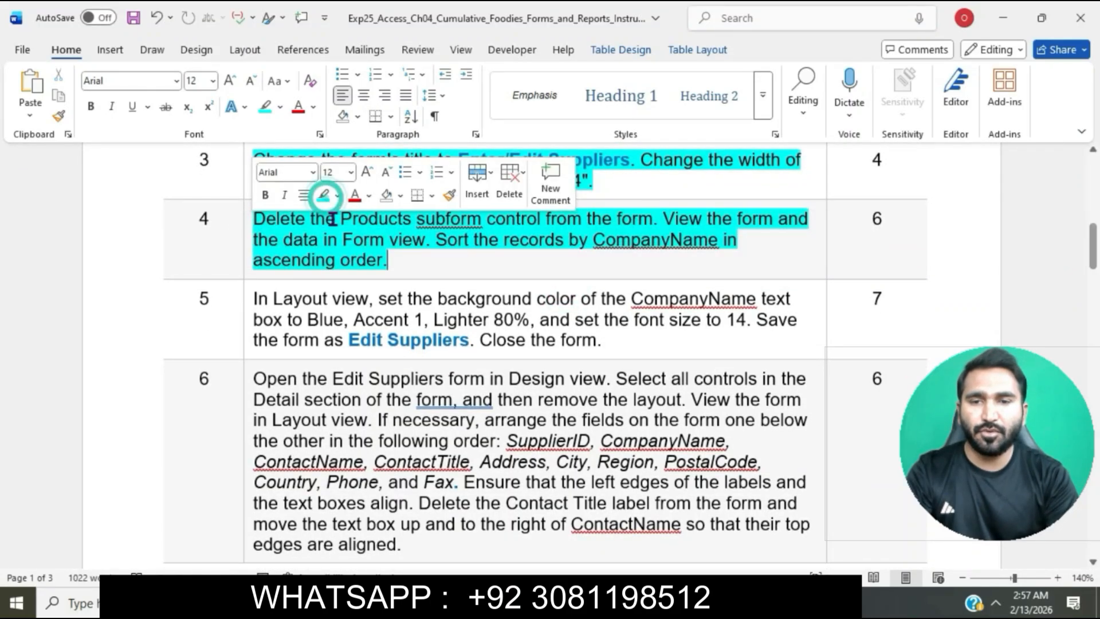
click(335, 219)
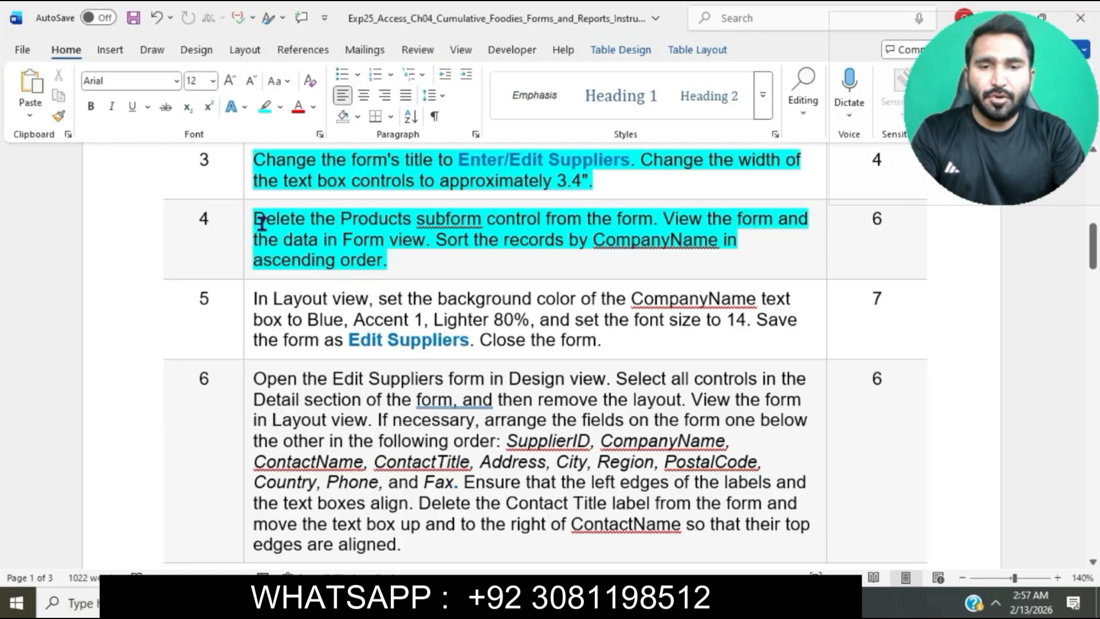
Mark the first sentence of step 4, switch to Access, and delete the Products subform control from the form
drag(255, 219, 654, 220)
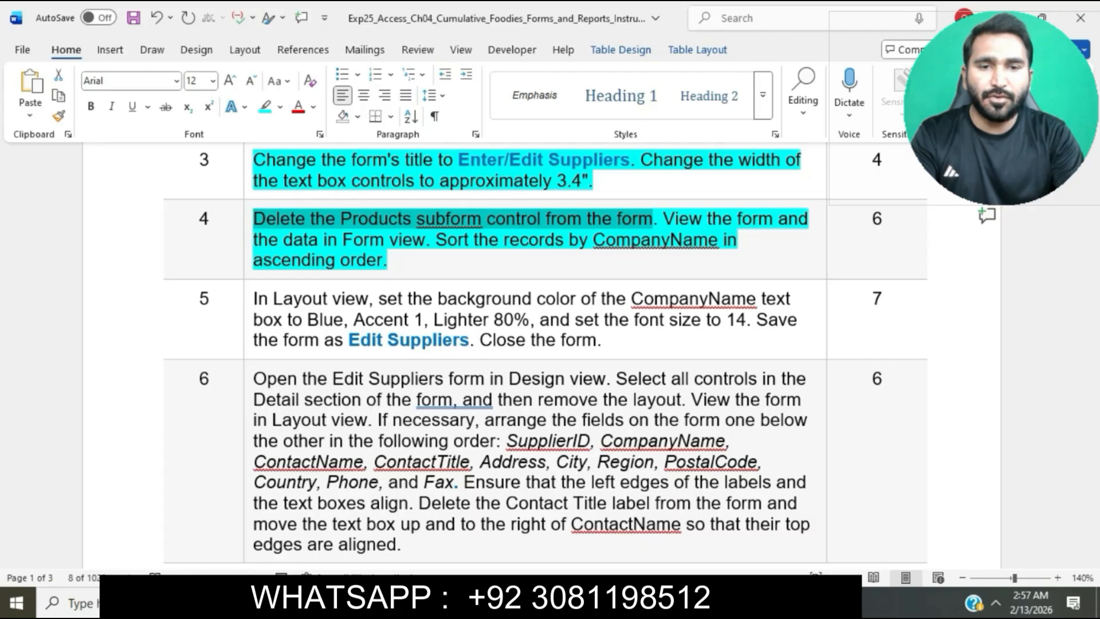
key(alt+Tab)
click(223, 468)
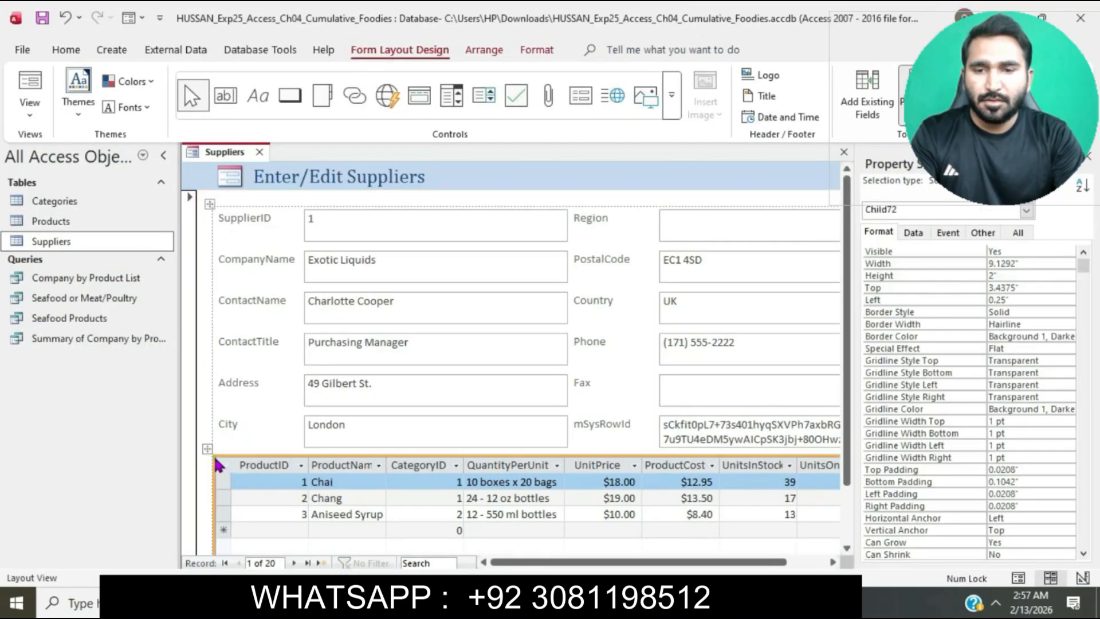
key(Delete)
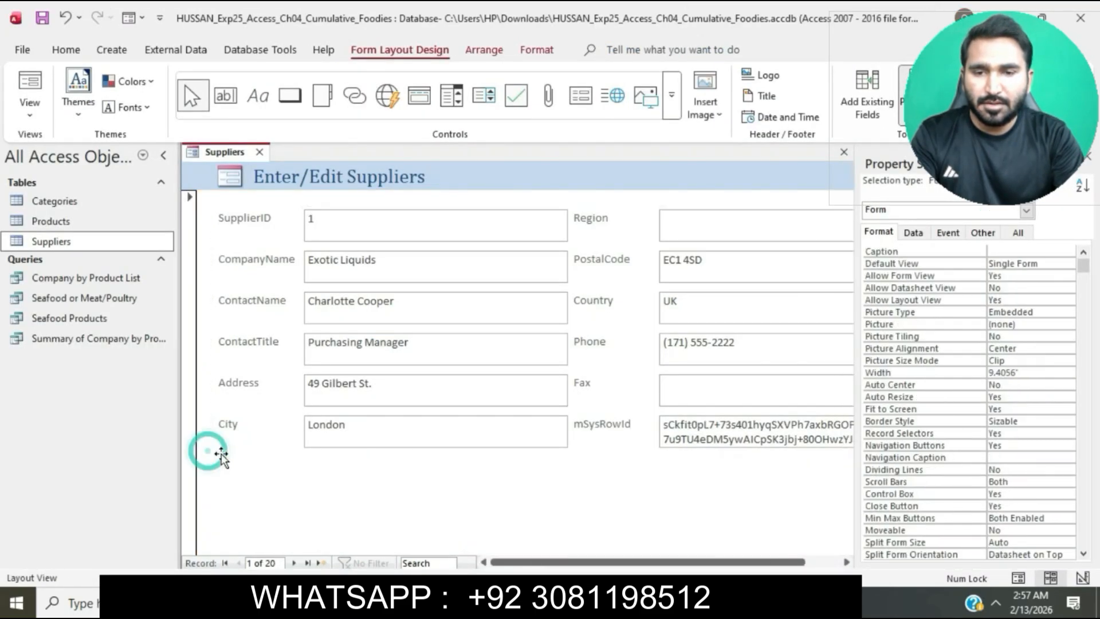
Mark step 4's Form view sentence in Word, switch to Access, and display the suppliers form in Form view
key(alt+Tab)
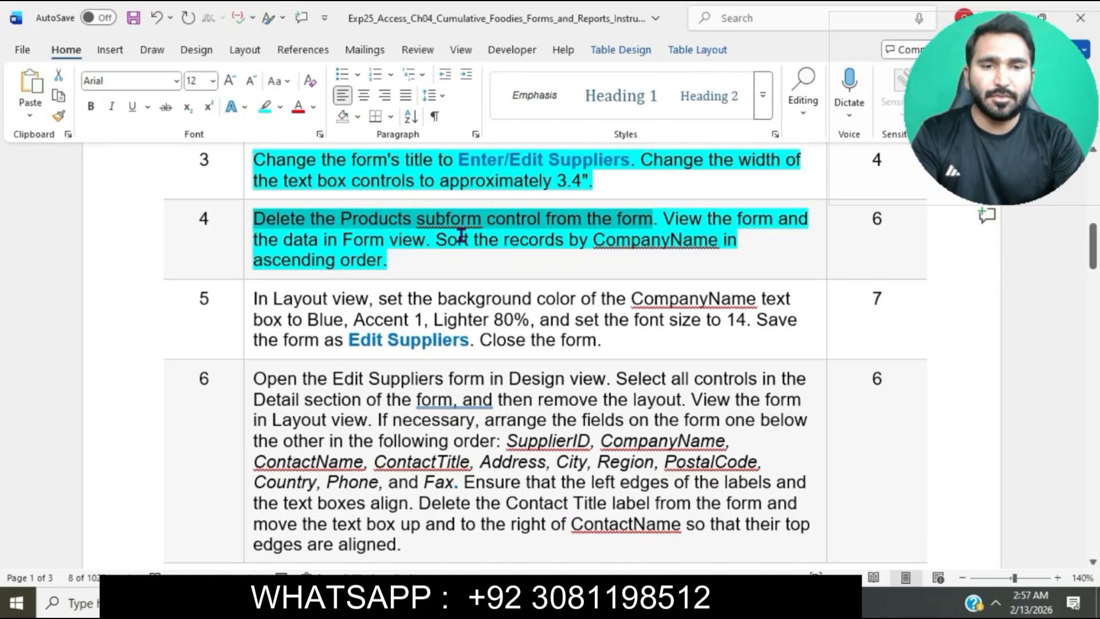
drag(664, 219, 427, 239)
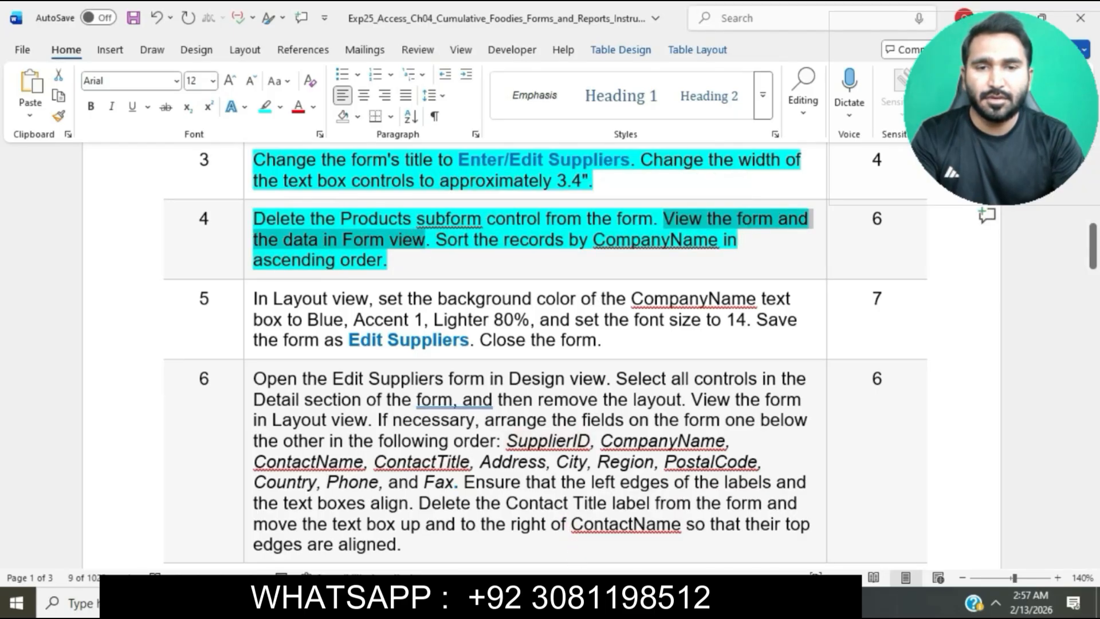
key(alt+Tab)
click(34, 119)
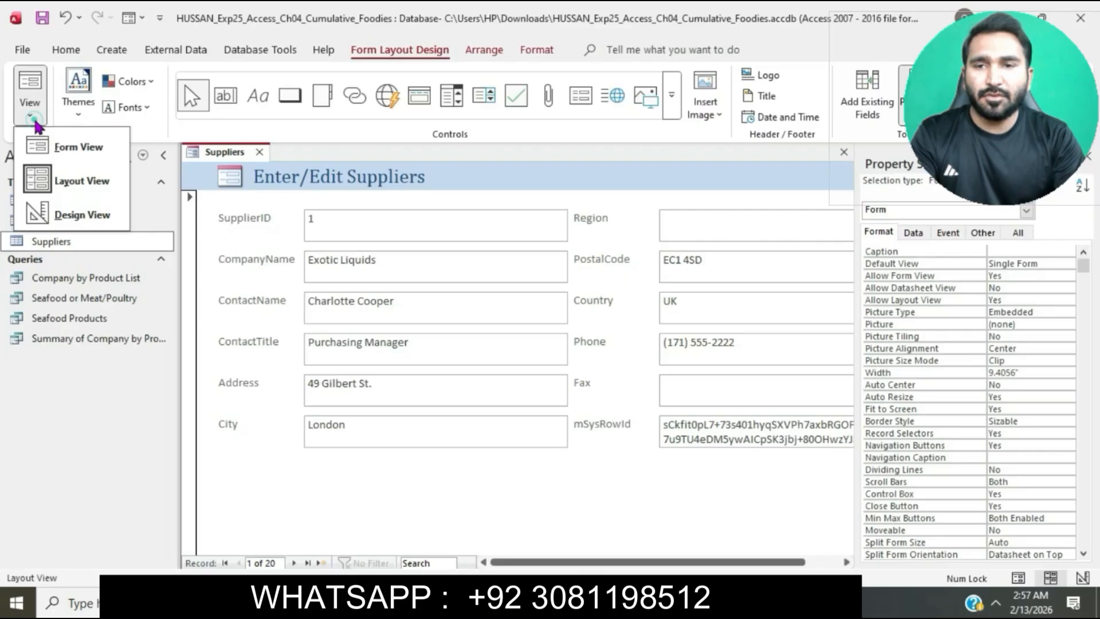
click(71, 147)
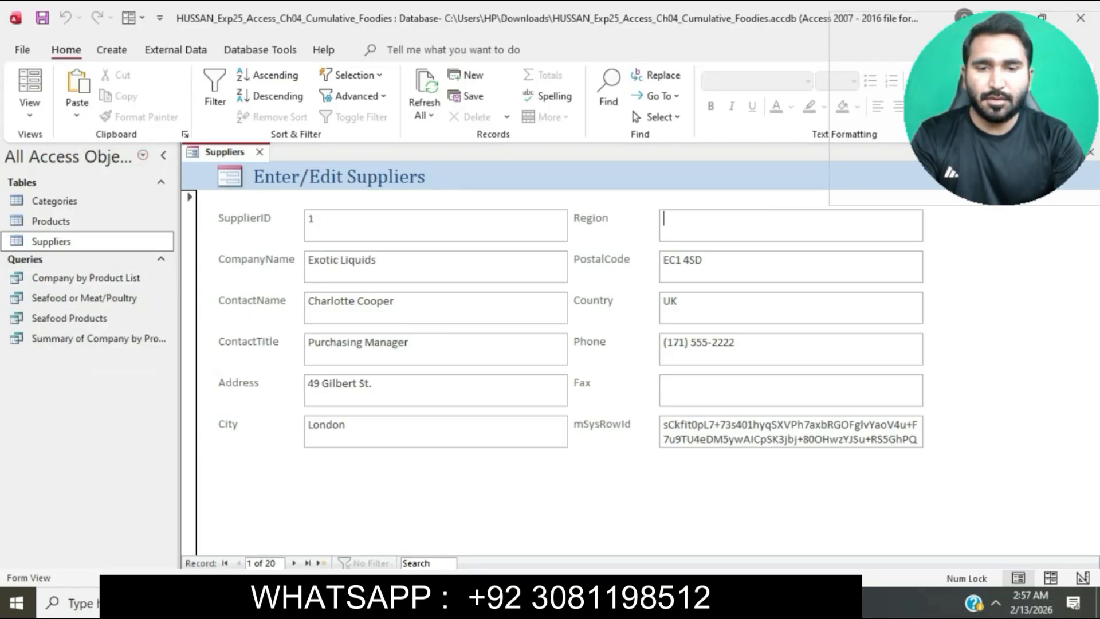
Mark step 4's sorting sentence in Word, sort the Access form's records by CompanyName in ascending order, and return to Word
key(alt+Tab)
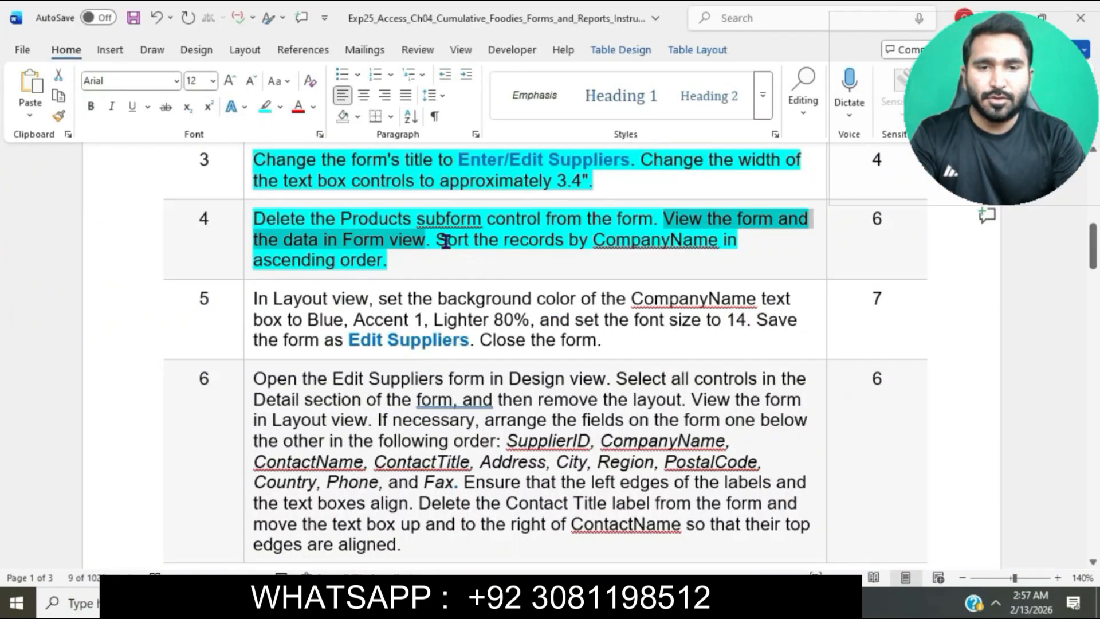
drag(440, 240, 727, 263)
key(alt+Tab)
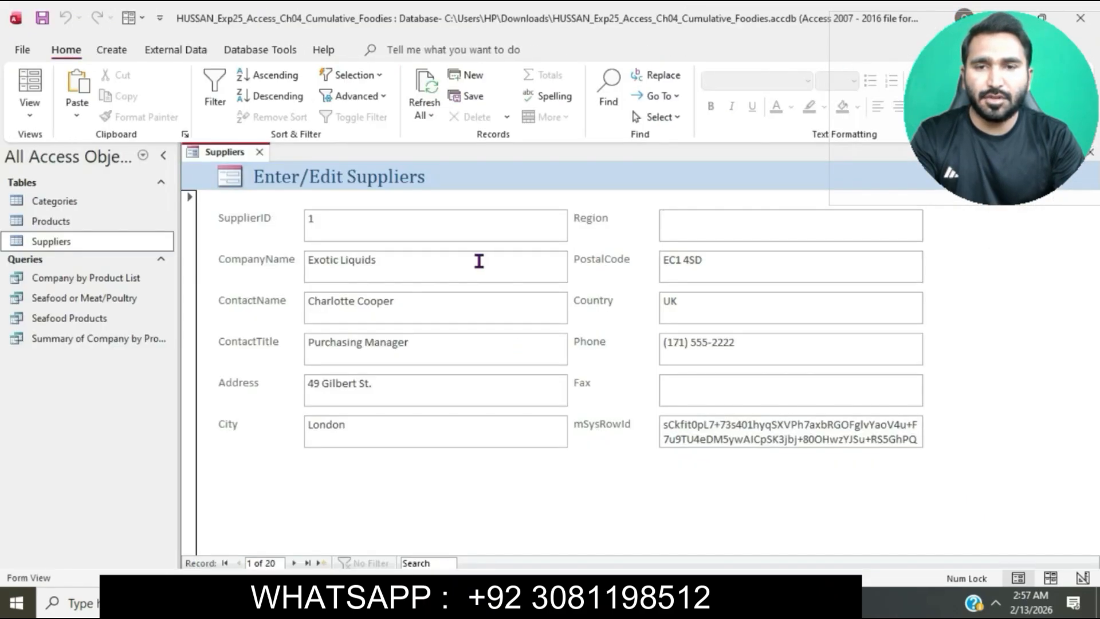
click(469, 259)
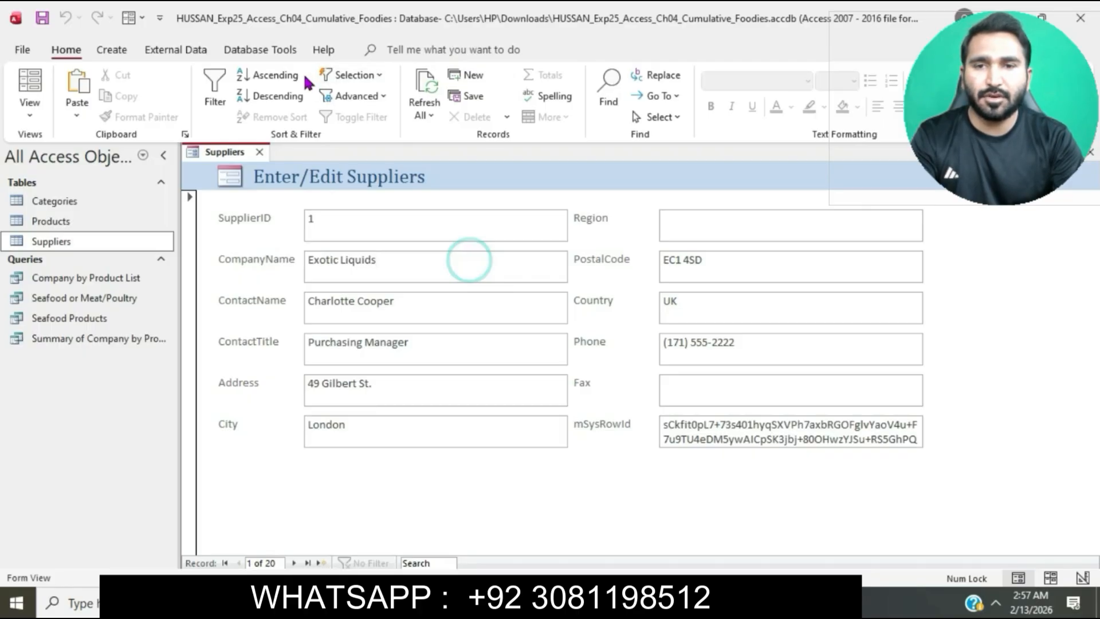
click(274, 75)
click(549, 603)
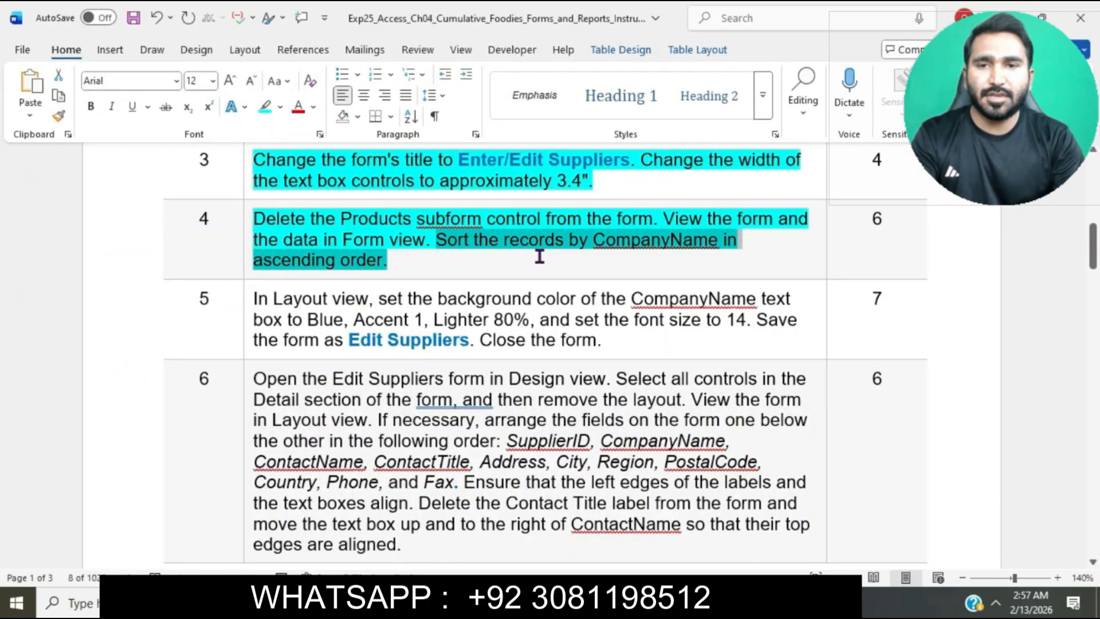
Highlight the whole step 5 text of the Word instructions in turquoise
scroll(540, 256, down, 3)
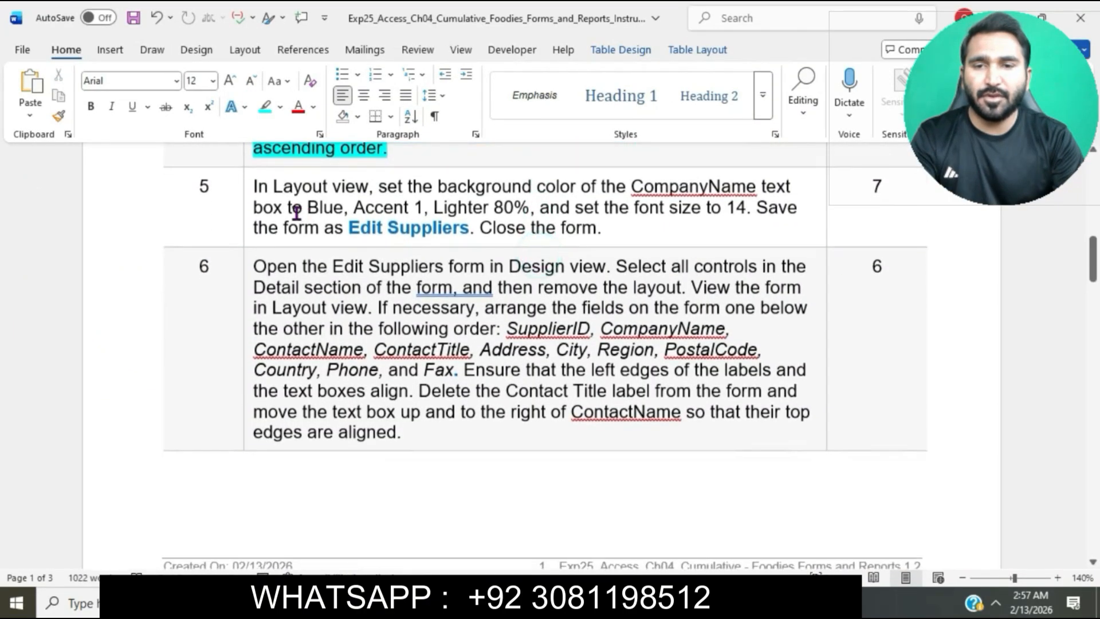
click(247, 189)
click(319, 160)
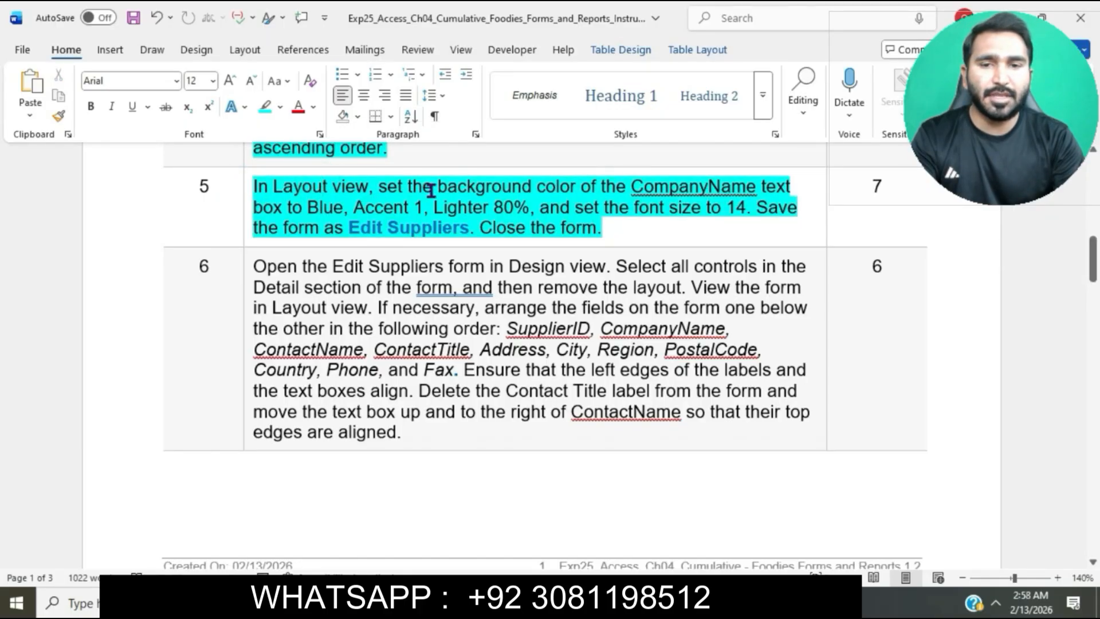
double_click(642, 192)
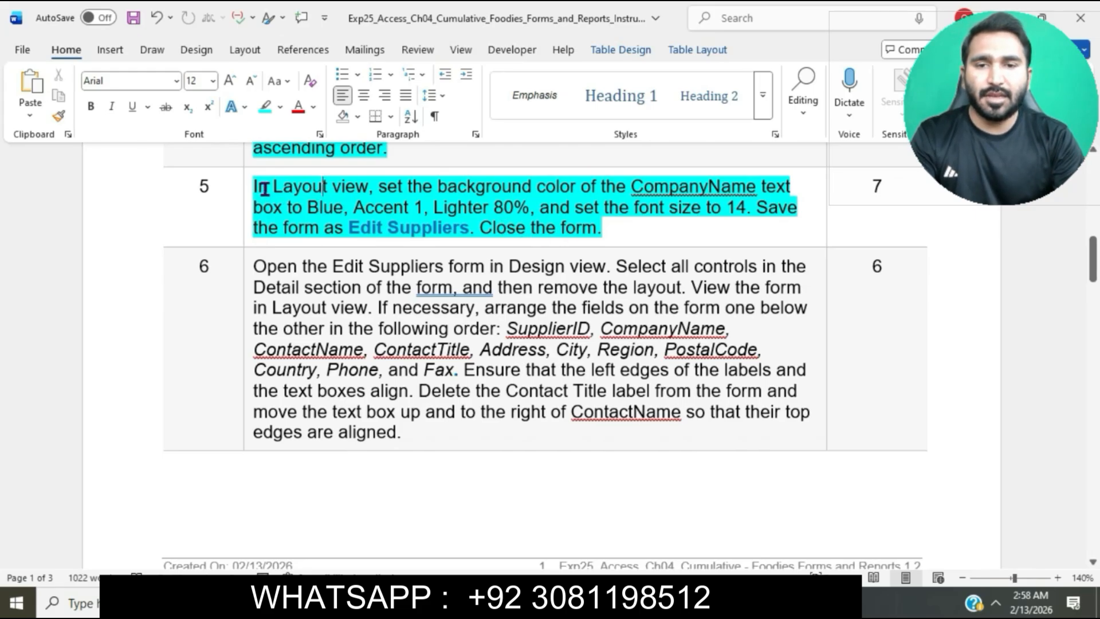
Mark step 5's "In Layout view" phrase, switch to Access, and display the suppliers form in Layout view
drag(258, 188, 368, 188)
click(516, 601)
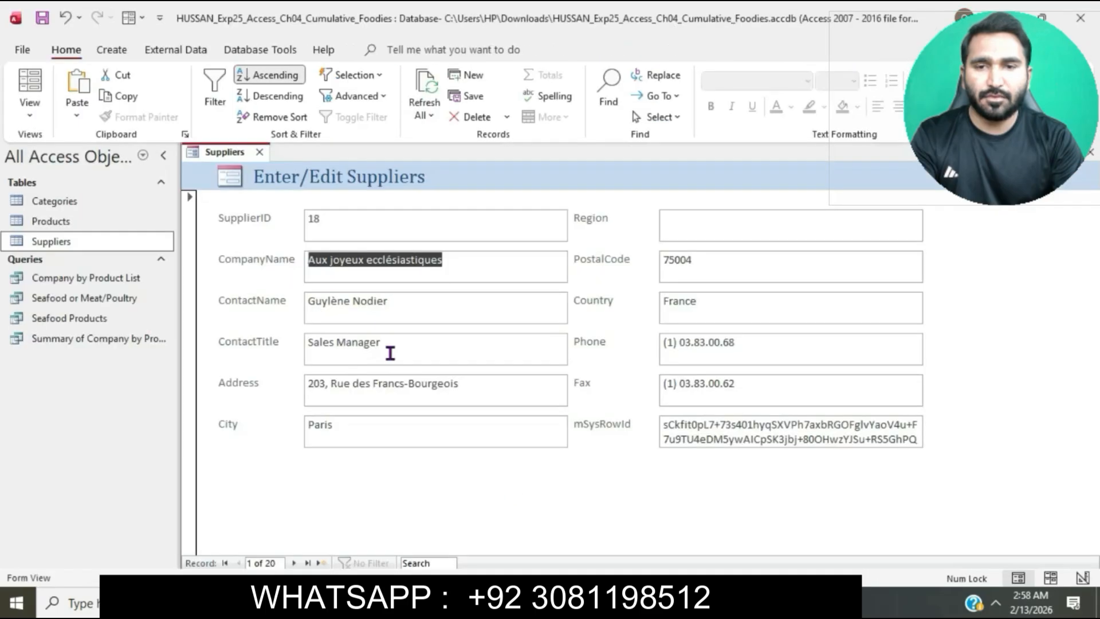
click(45, 117)
click(83, 179)
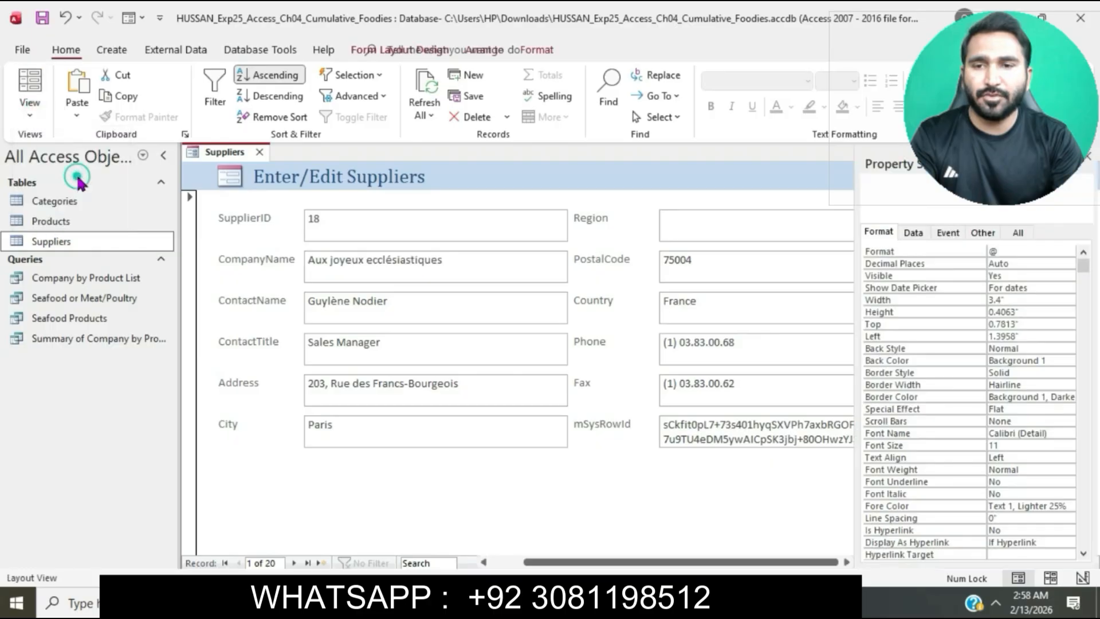
click(523, 502)
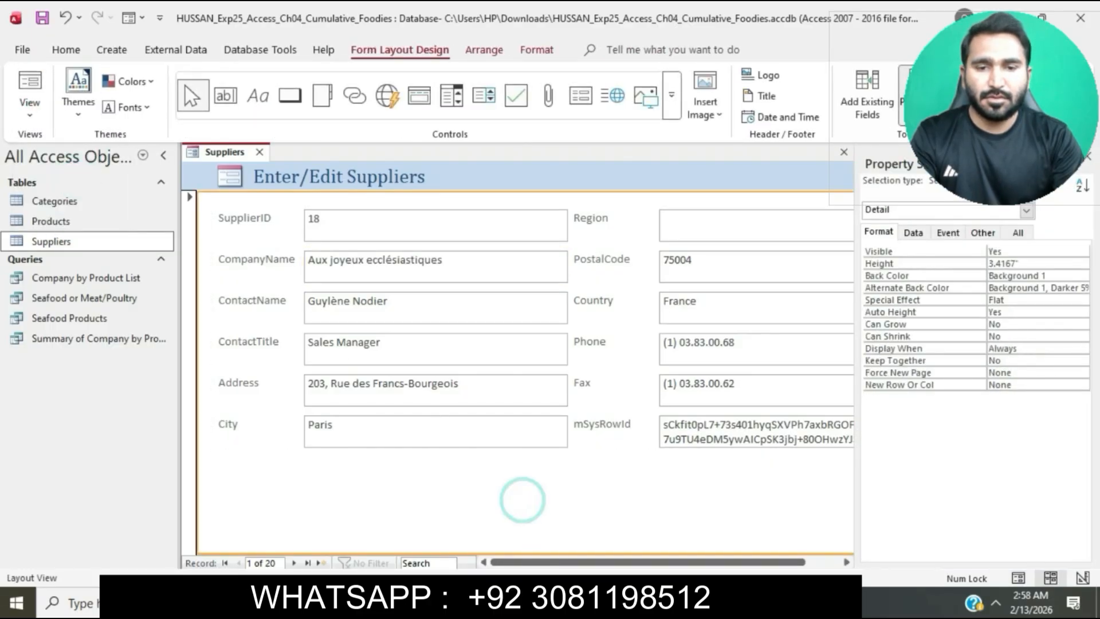
Mark step 5's background color instruction in Word, then set the CompanyName text box's background in Access to Blue, Accent 1, Lighter 80%
key(alt+Tab)
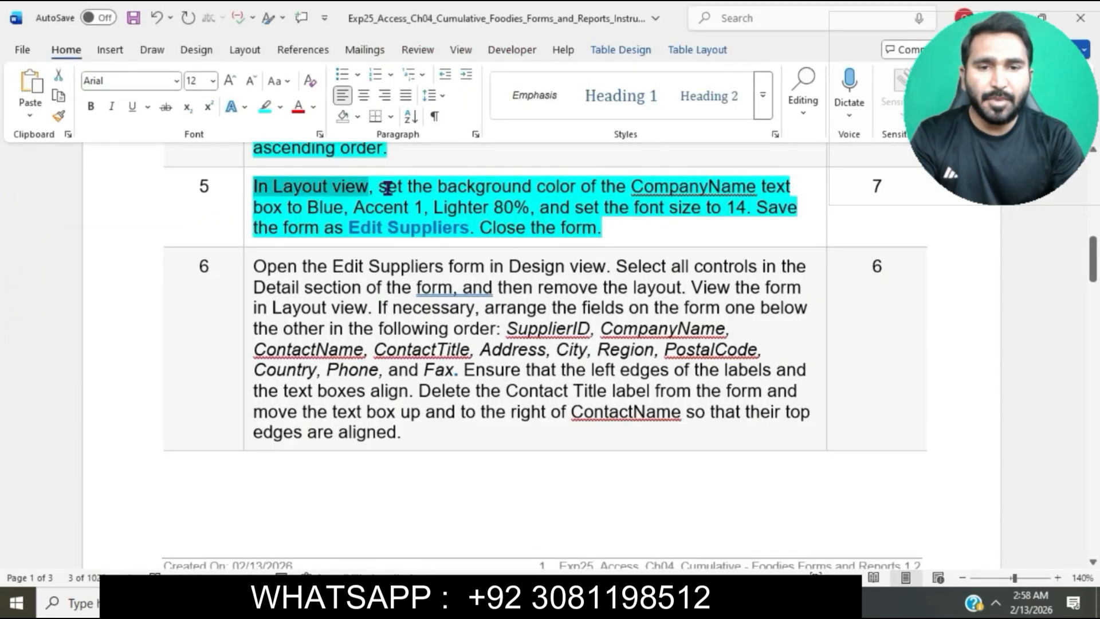
drag(388, 188, 540, 208)
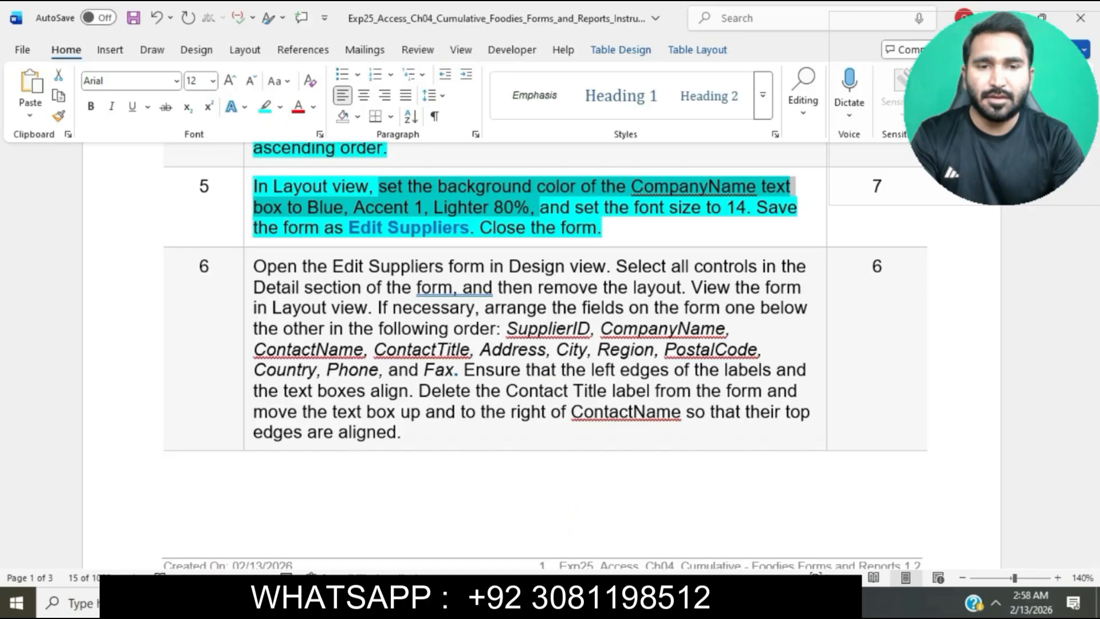
click(583, 602)
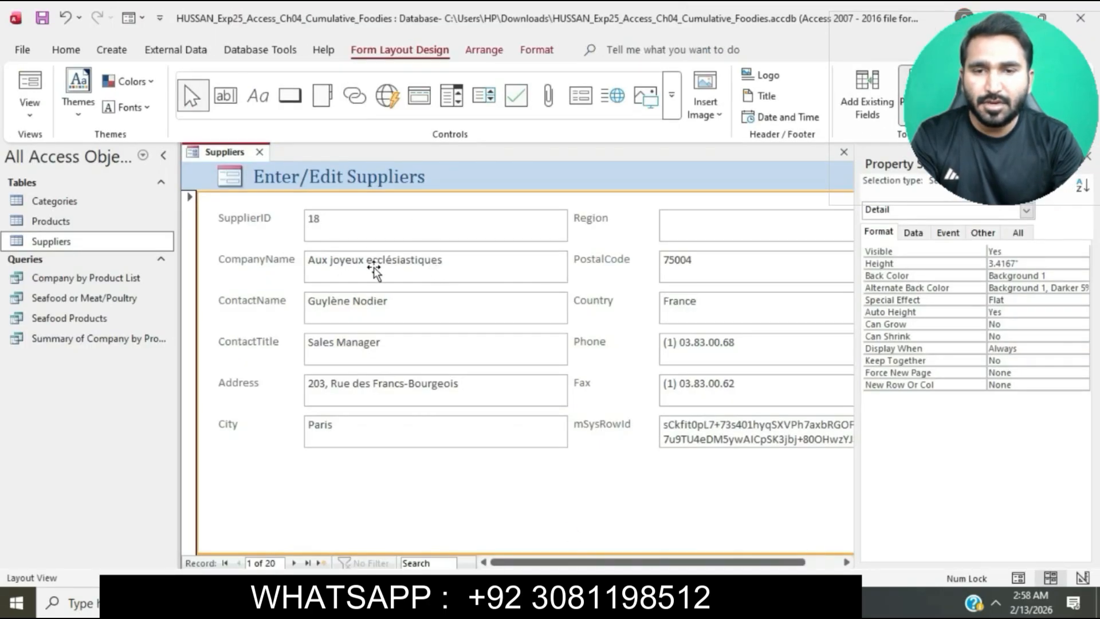
click(375, 278)
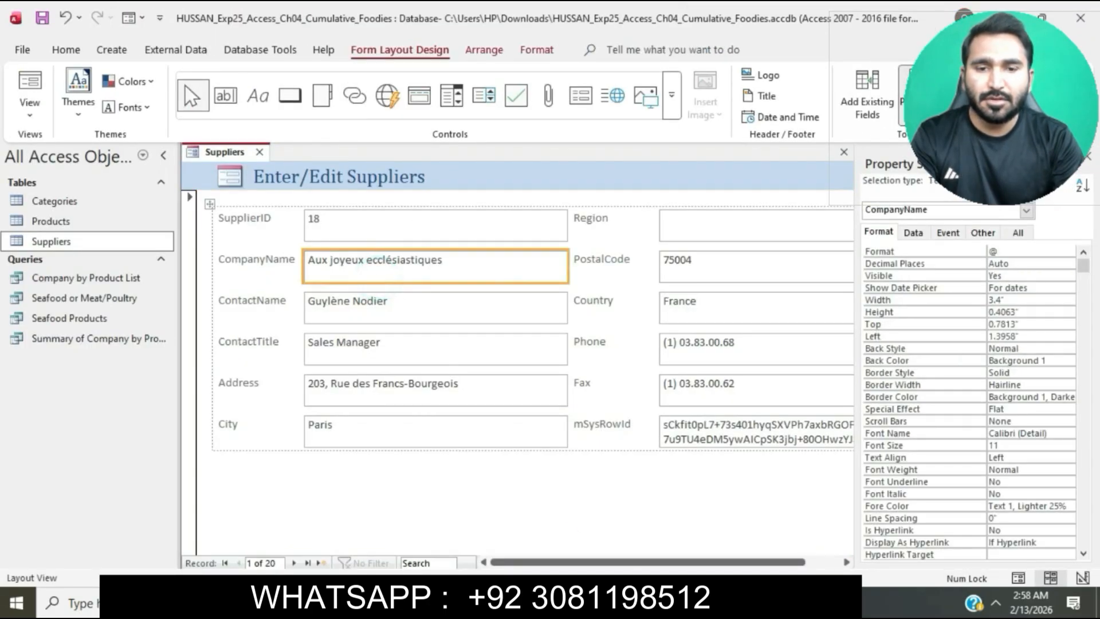
key(alt+Tab)
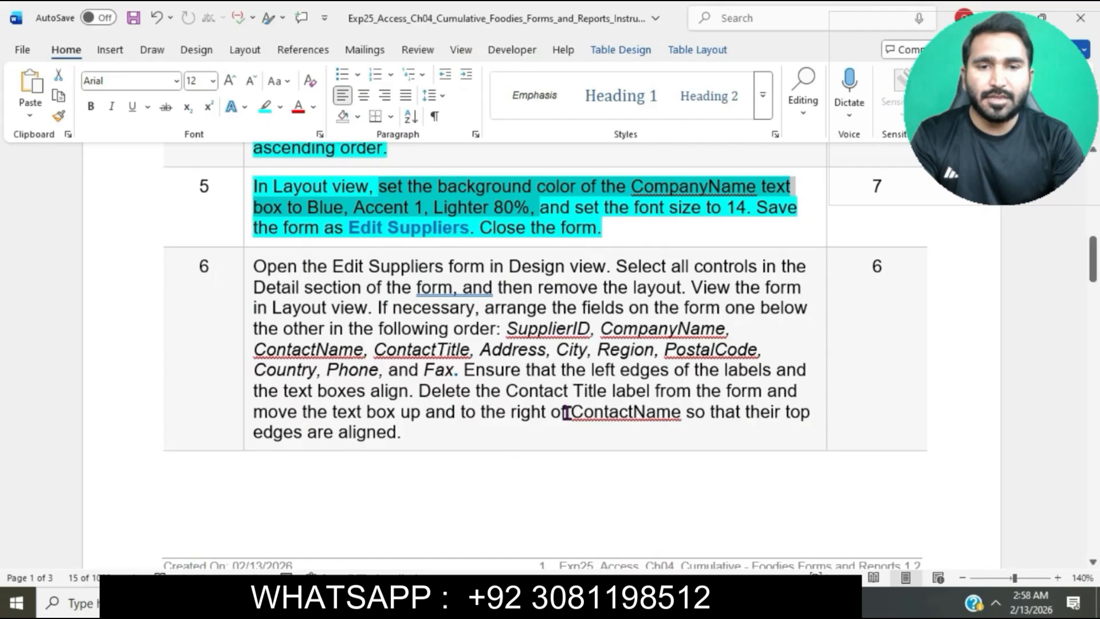
key(alt+Tab)
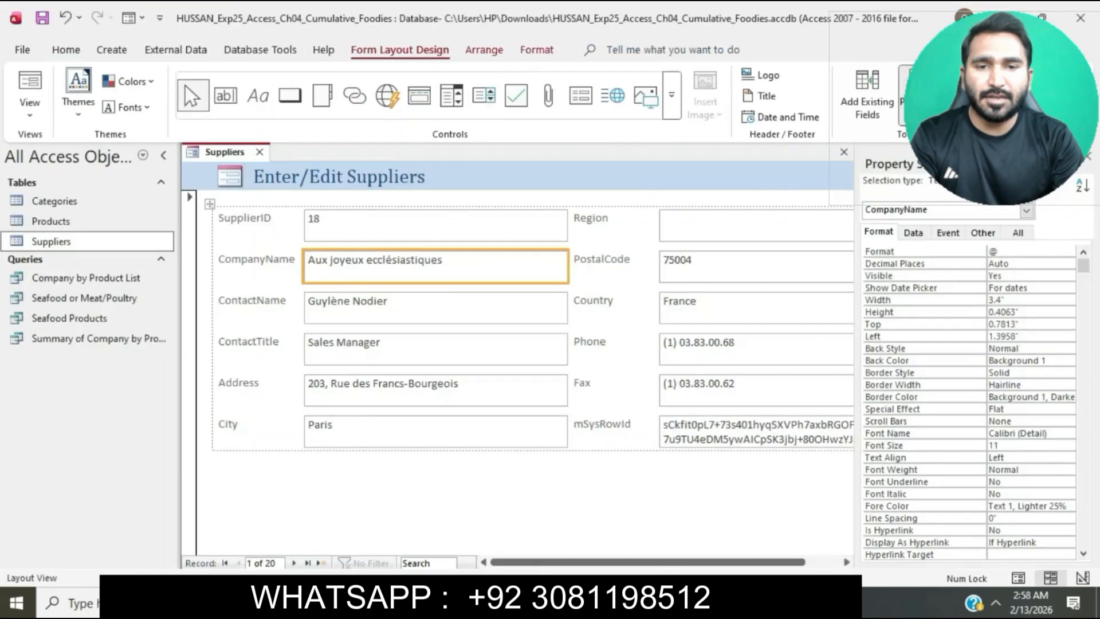
click(537, 52)
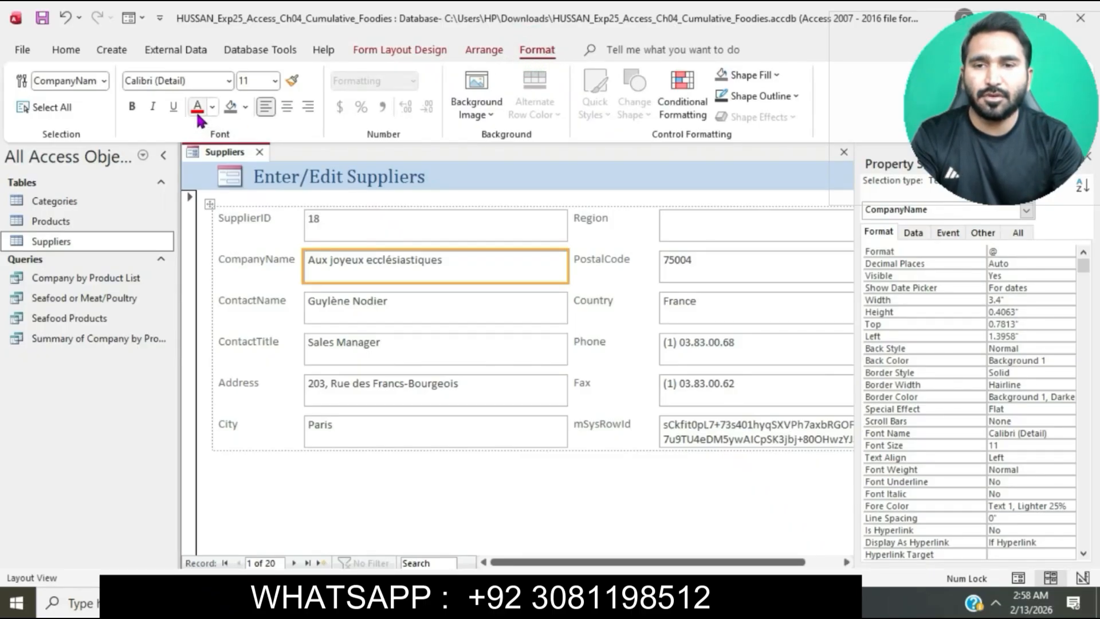
click(246, 107)
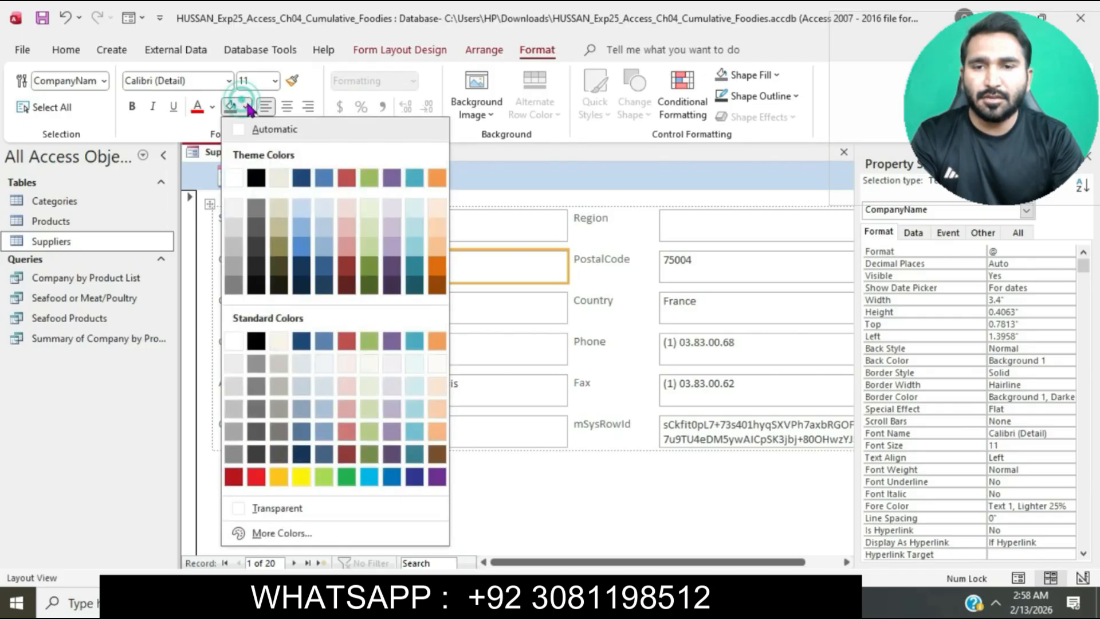
click(323, 212)
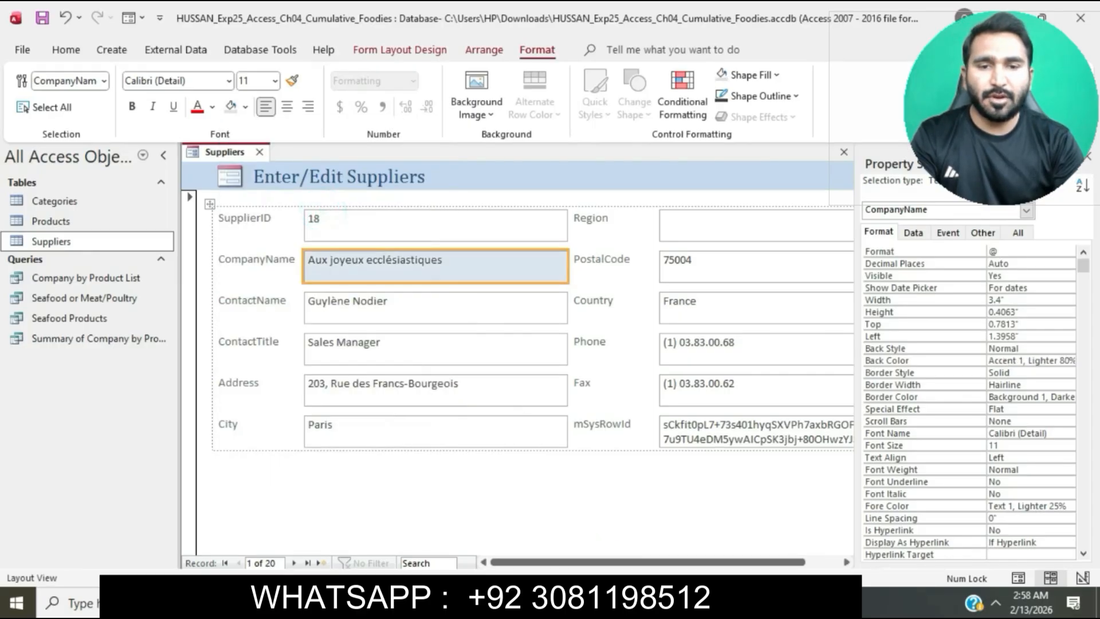
Mark step 5's font size instruction in Word, switch to Access, and set the CompanyName text box's font size to 14
key(alt+Tab)
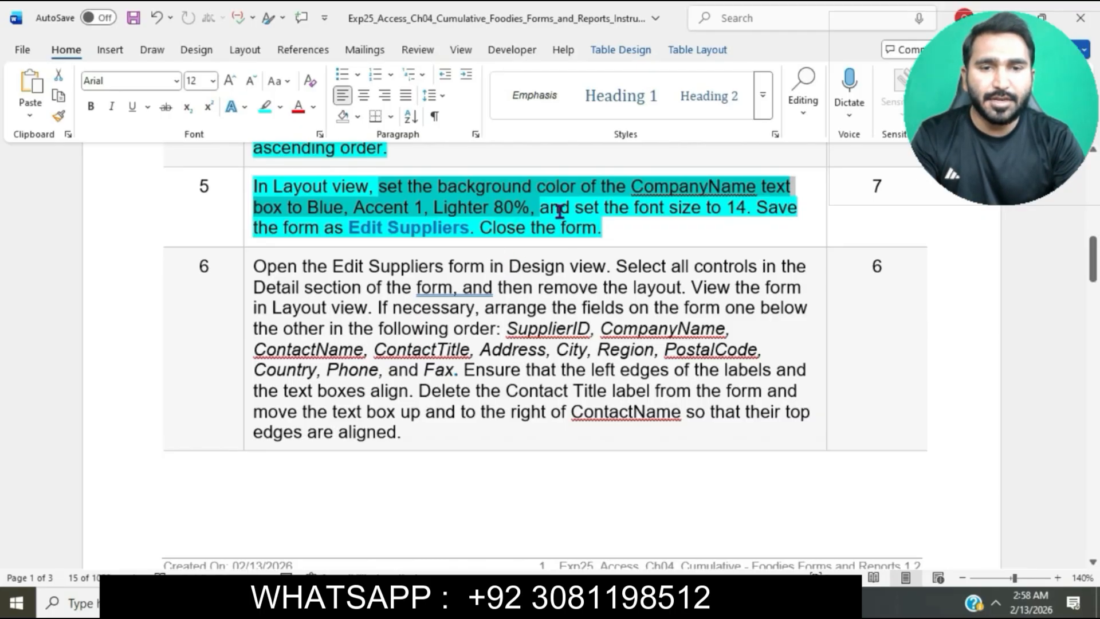
drag(559, 211, 747, 209)
key(alt+Tab)
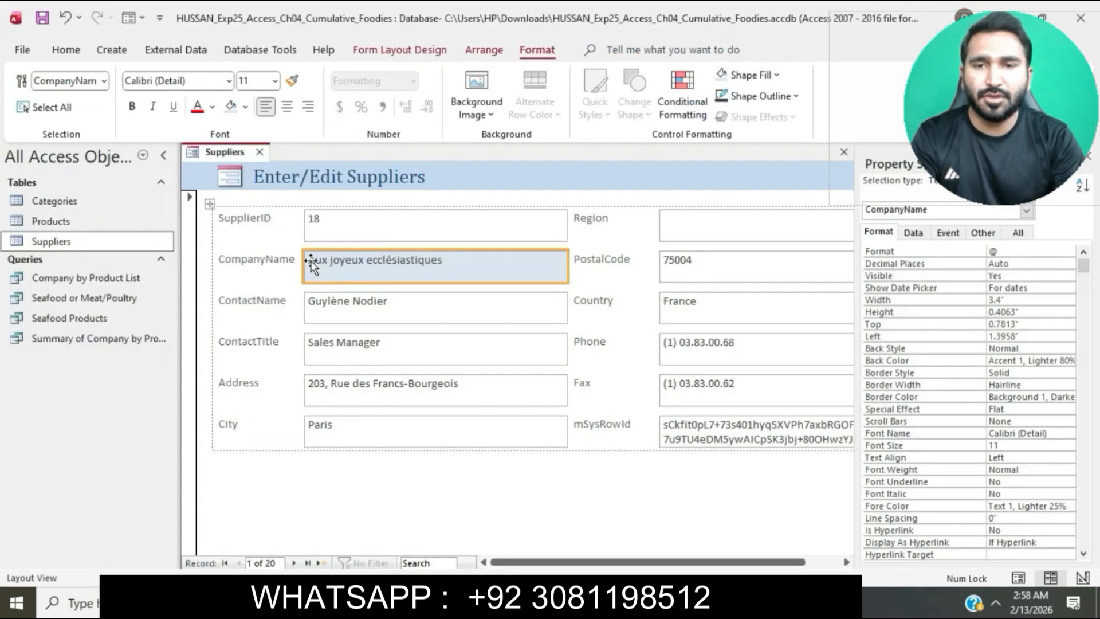
click(277, 82)
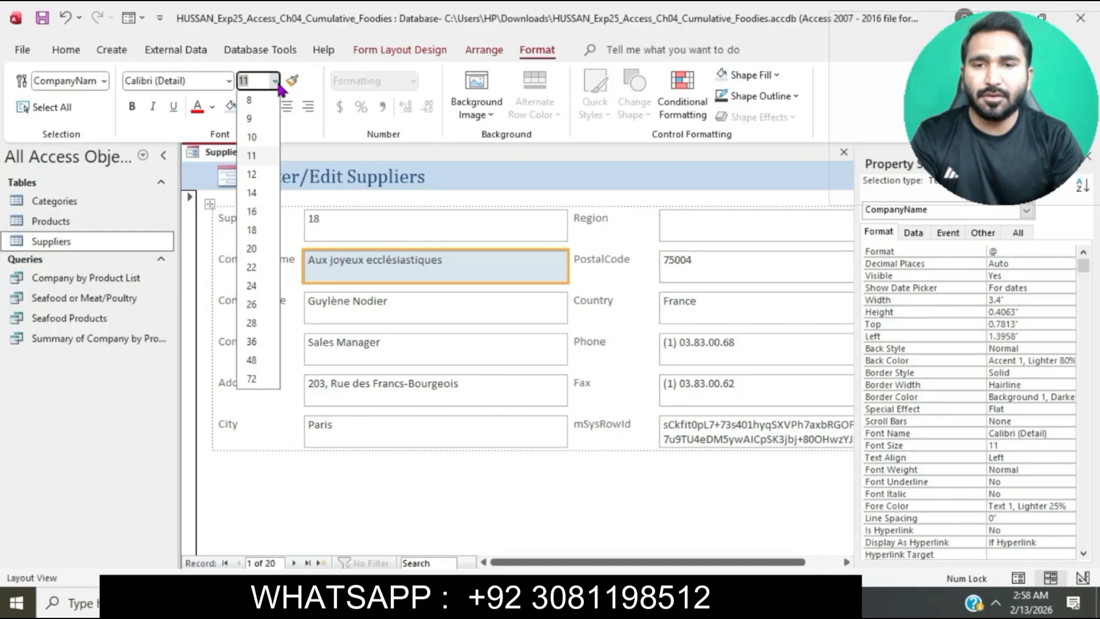
click(257, 194)
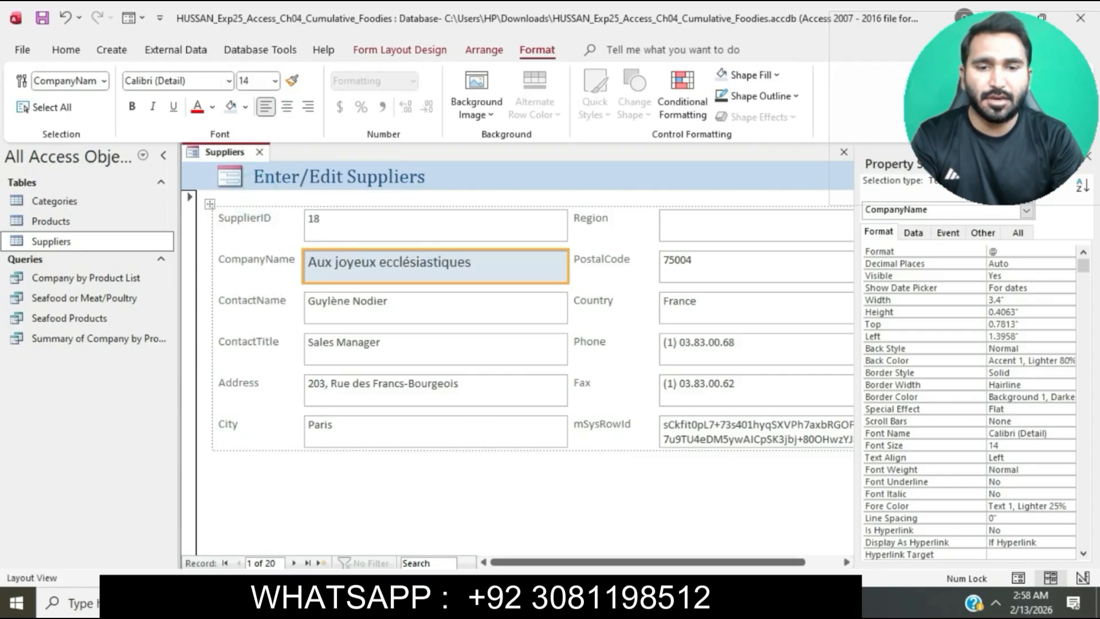
Copy the form name from step 5 in Word and save the Access form as Edit Suppliers
key(alt+Tab)
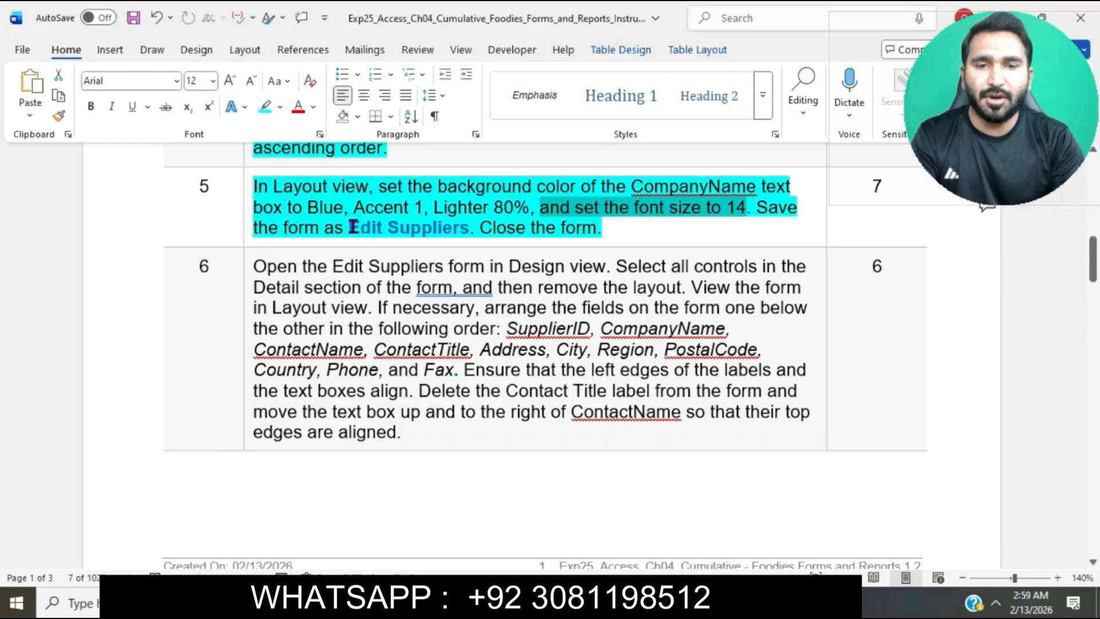
drag(351, 226, 468, 232)
key(ctrl+c)
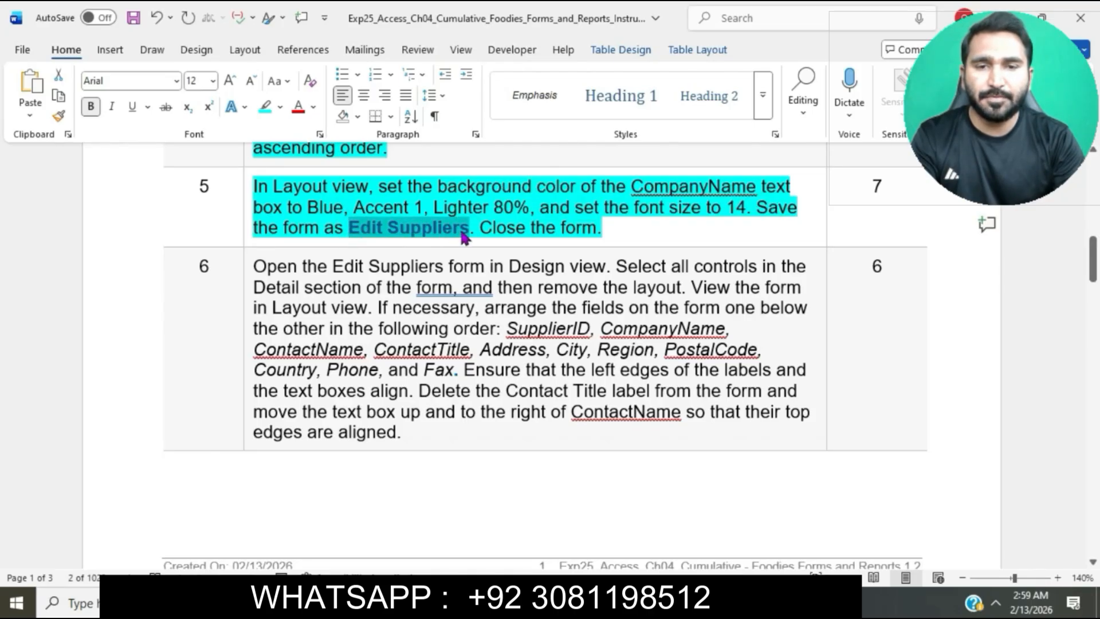
key(alt+Tab)
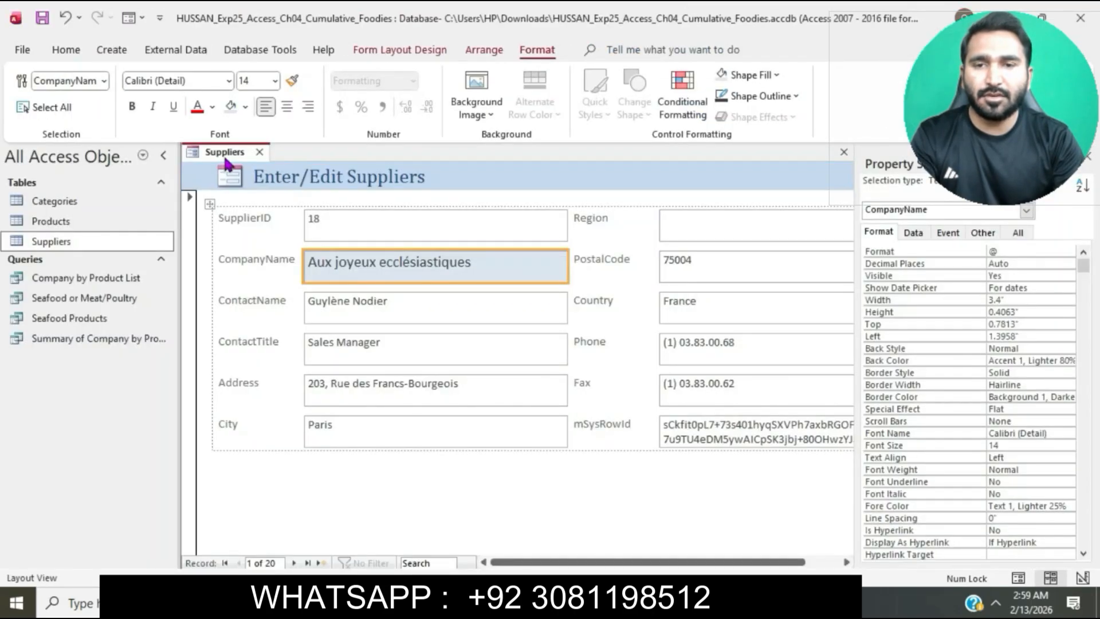
right_click(228, 162)
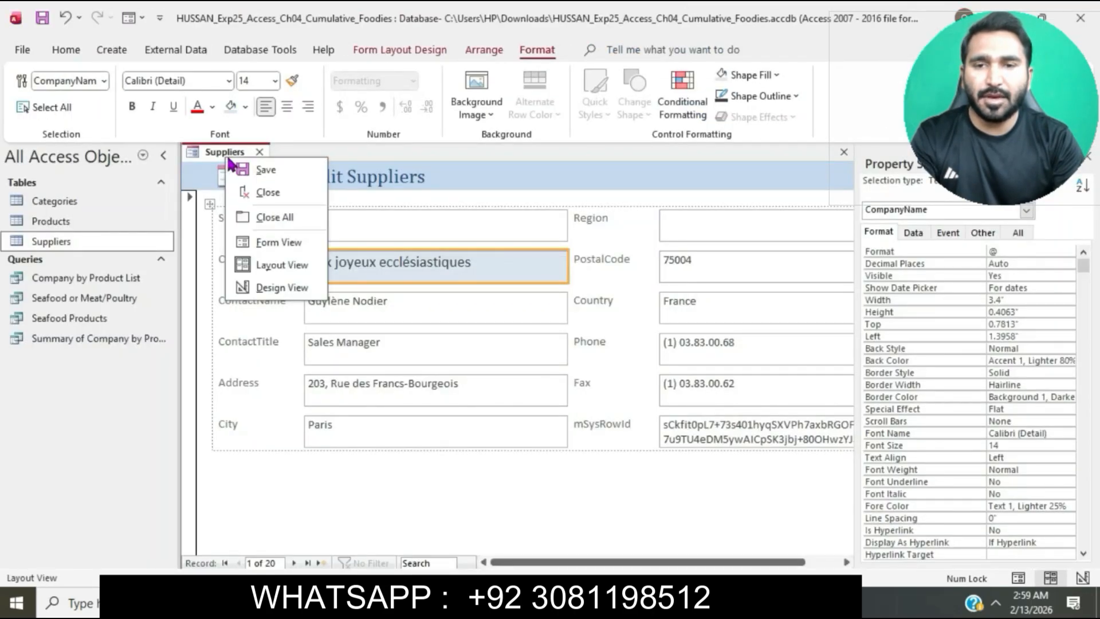
click(265, 170)
key(ctrl+v)
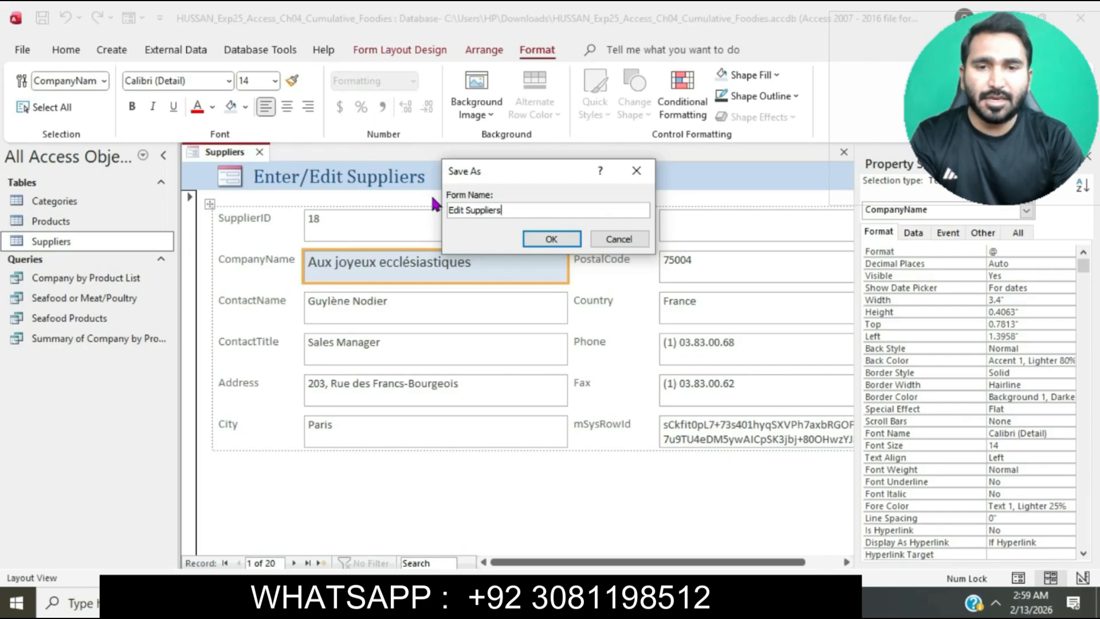
click(550, 239)
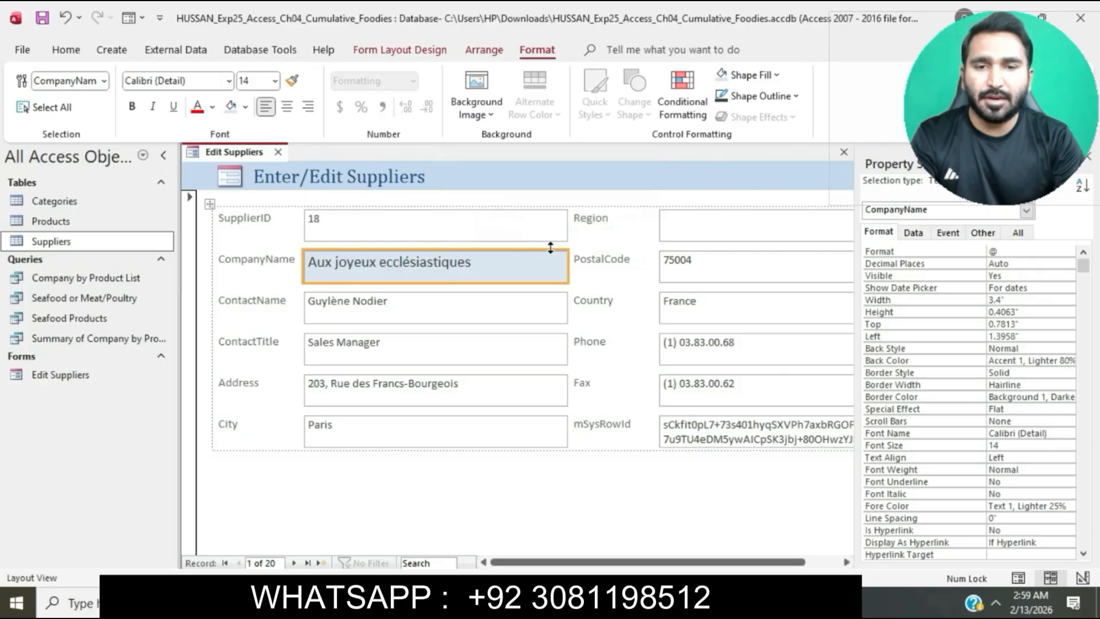
Mark step 5's closing sentence in Word, switch to Access, and close the Edit Suppliers form
click(555, 602)
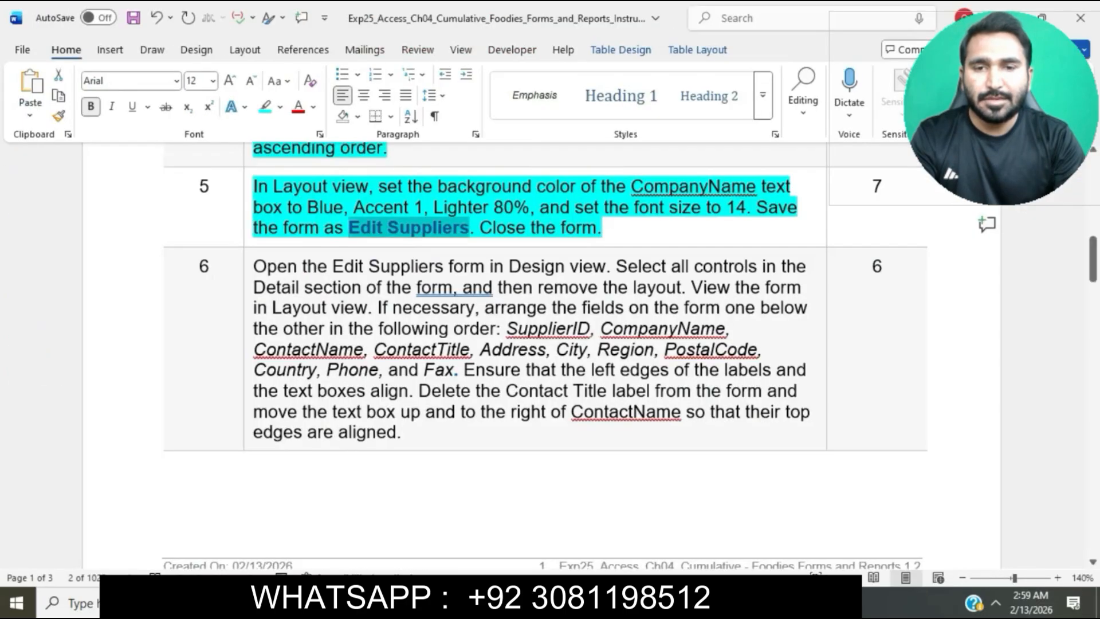
drag(479, 227, 596, 228)
key(alt+Tab)
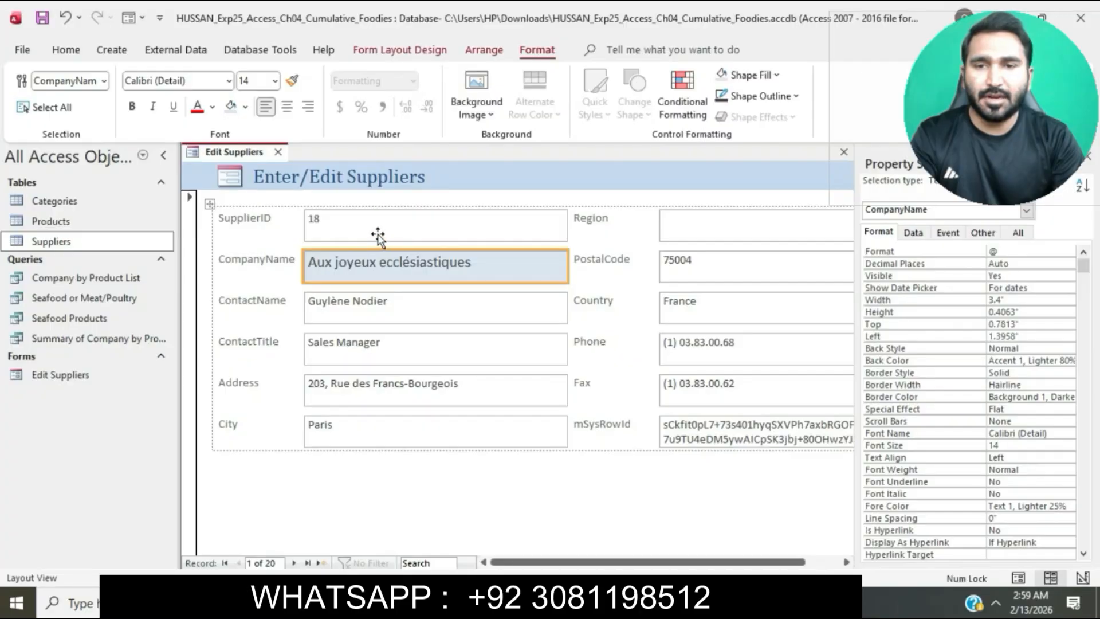
right_click(245, 154)
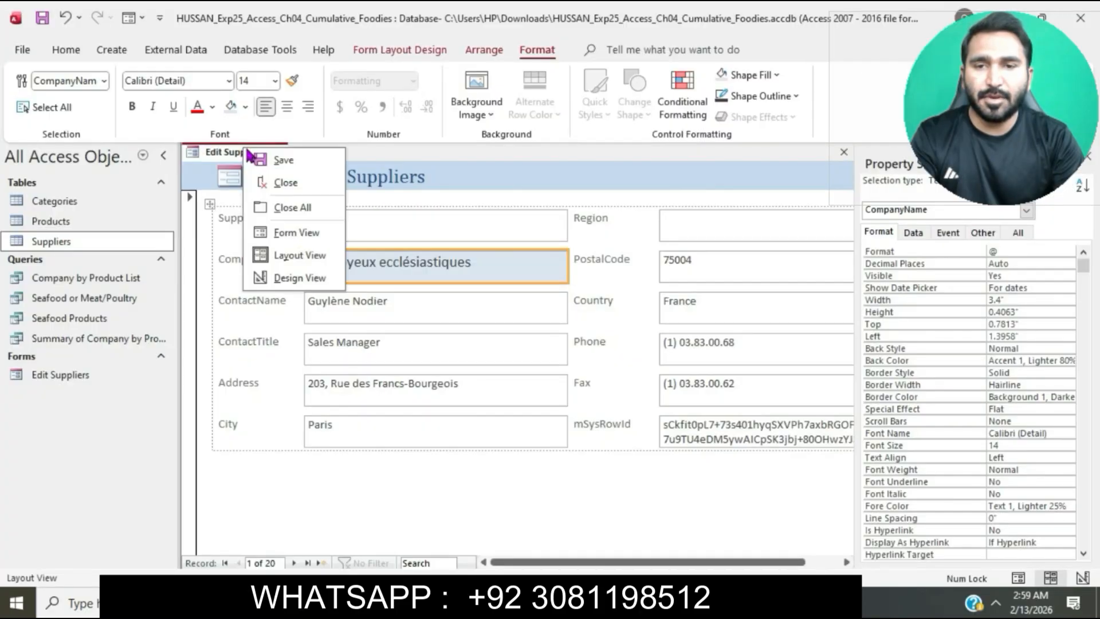
click(304, 182)
Switch back to the Word instructions and highlight the whole step 6 text in turquoise
key(alt+Tab)
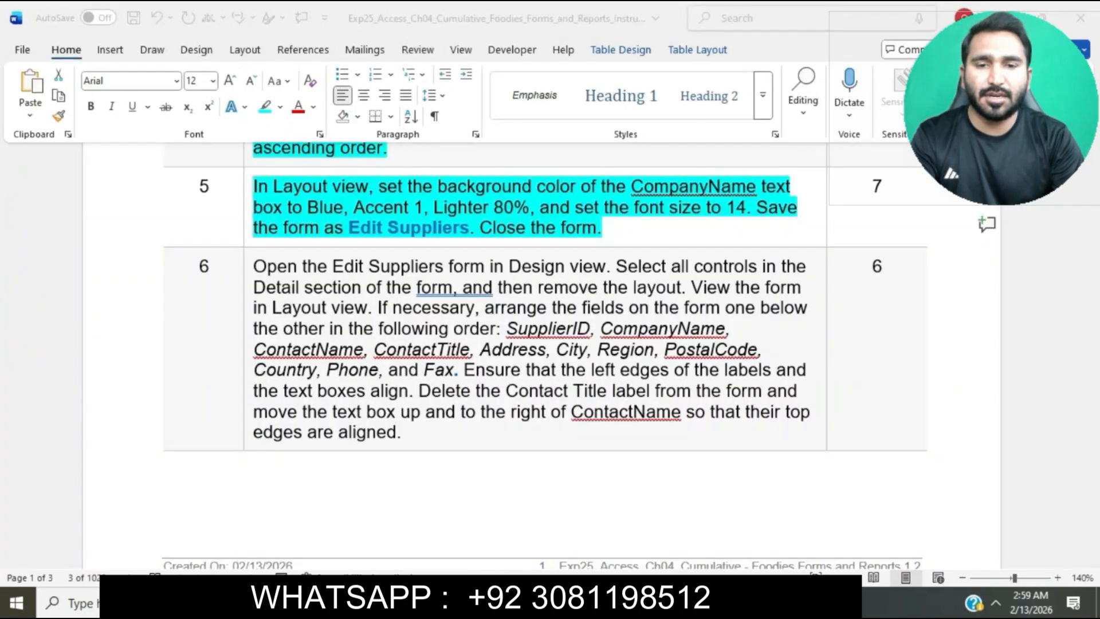
click(541, 270)
scroll(539, 266, down, 2)
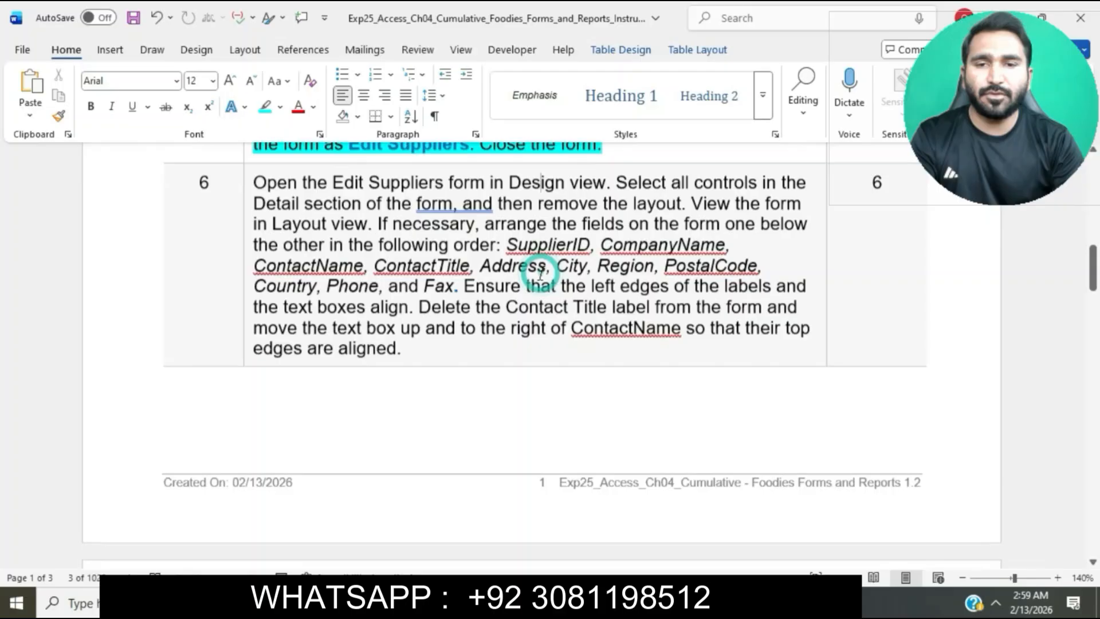
click(249, 188)
click(328, 165)
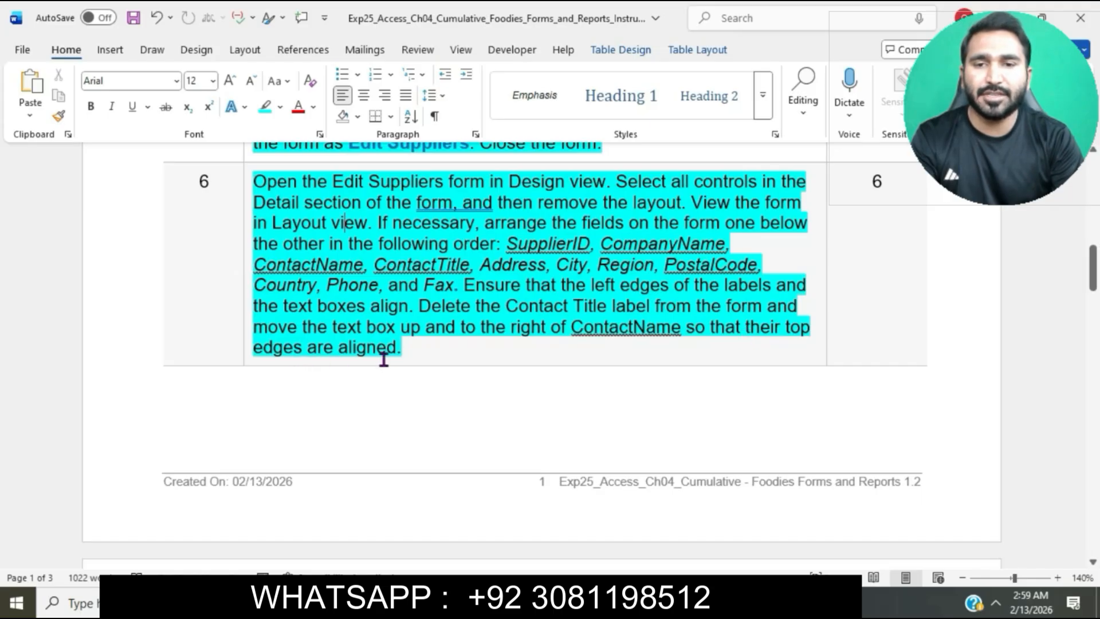
Mark step 6's opening sentence in Word, switch to Access, and open the Edit Suppliers form in Design view
drag(259, 182, 606, 181)
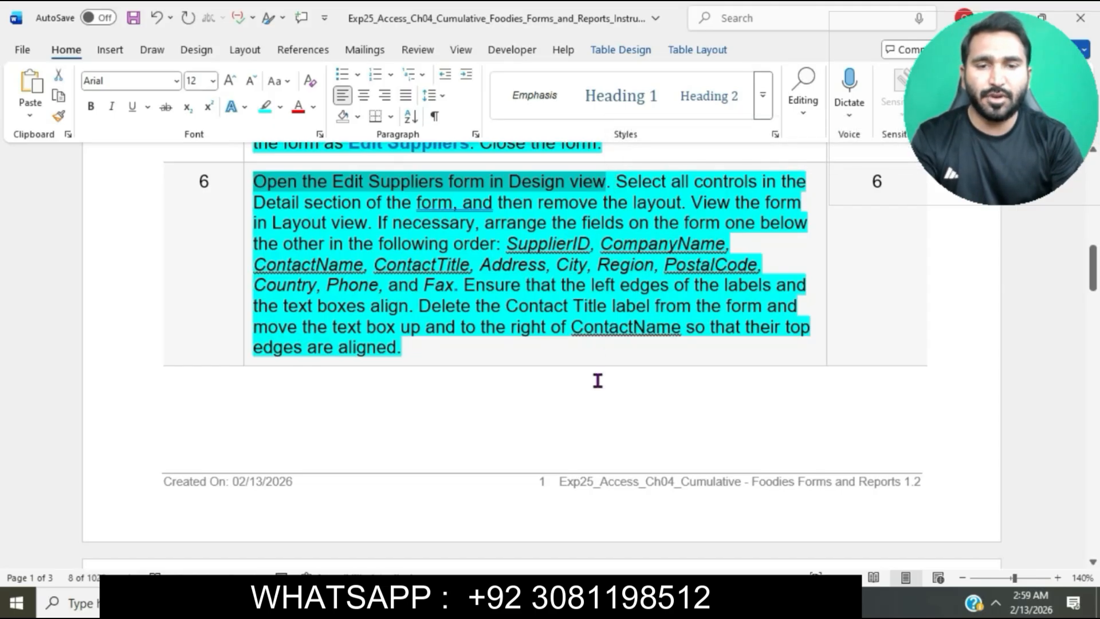
click(582, 603)
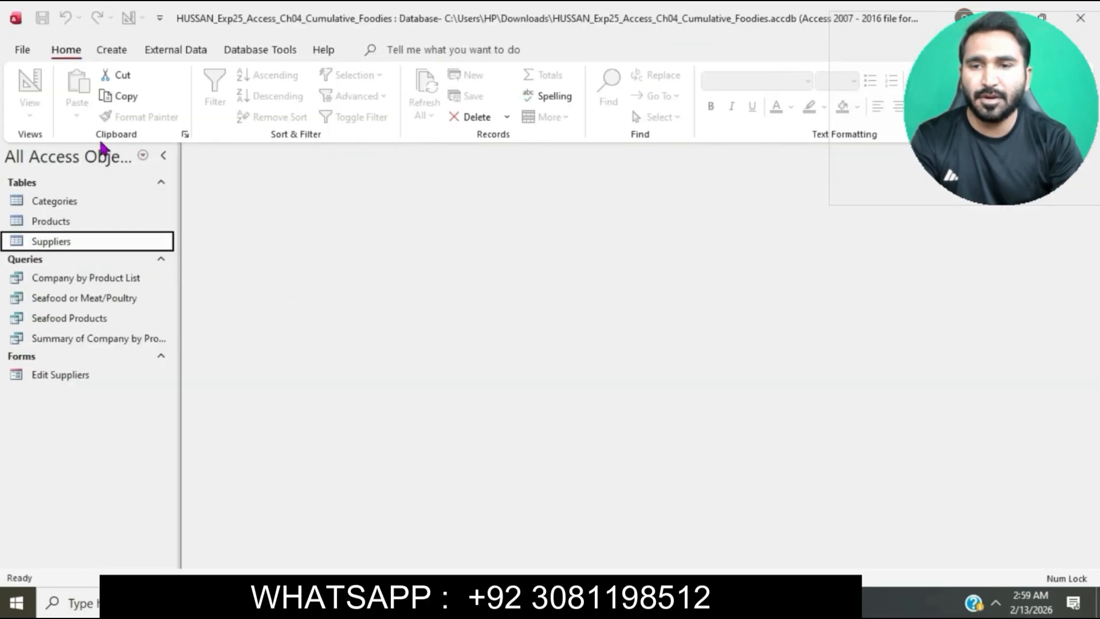
double_click(96, 377)
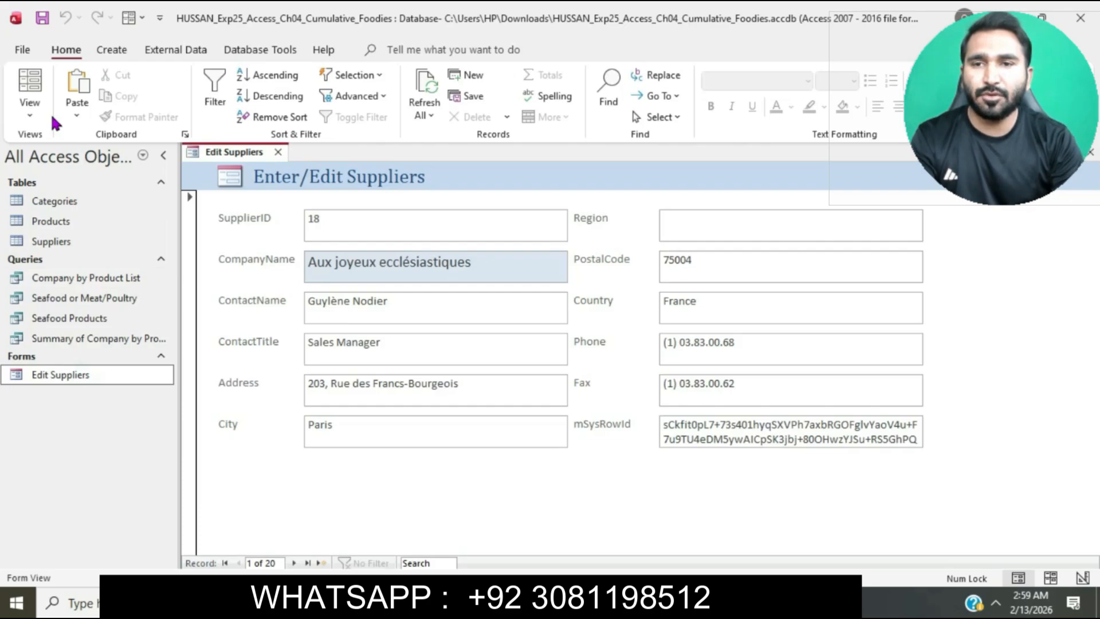
click(40, 118)
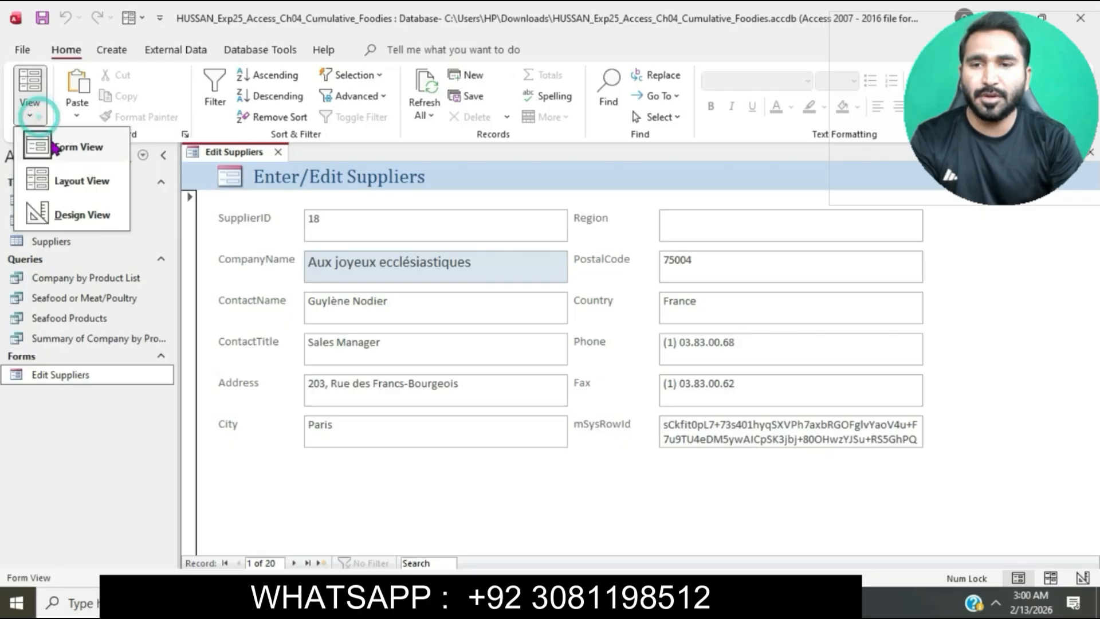
click(83, 222)
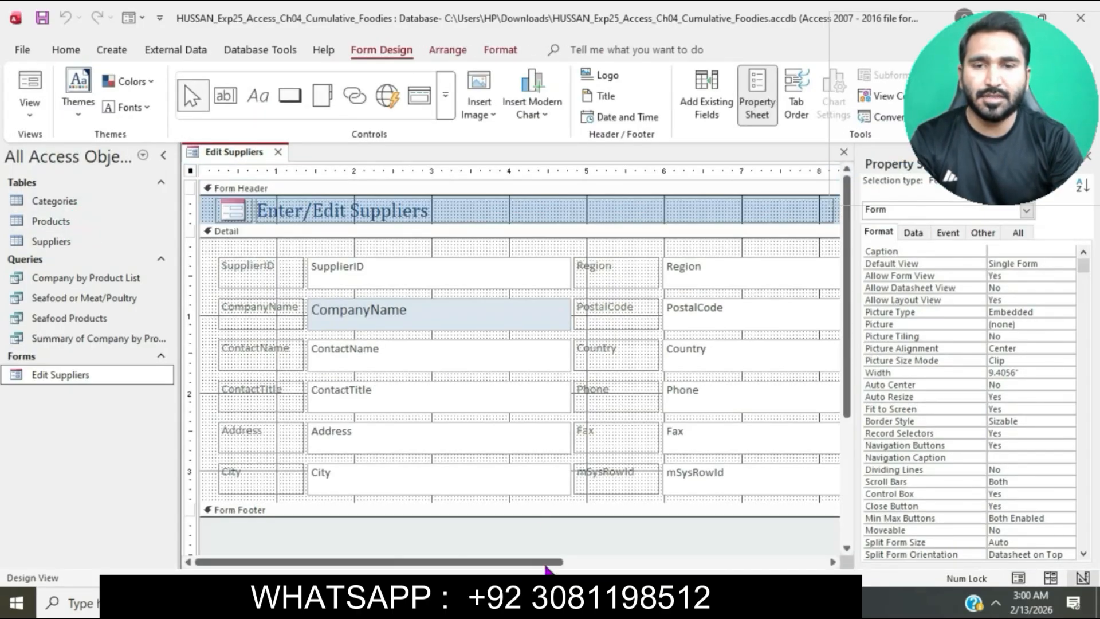
Mark step 6's control selection and layout removal instructions in Word, and in Access remove the layout from all the Detail section controls
click(547, 601)
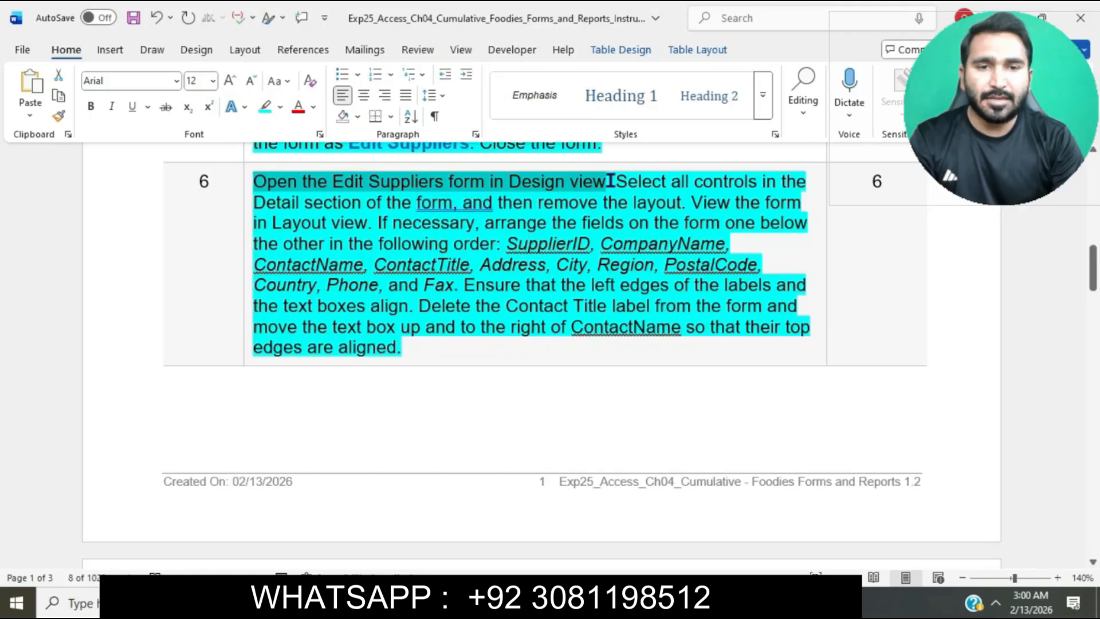
drag(618, 181, 799, 180)
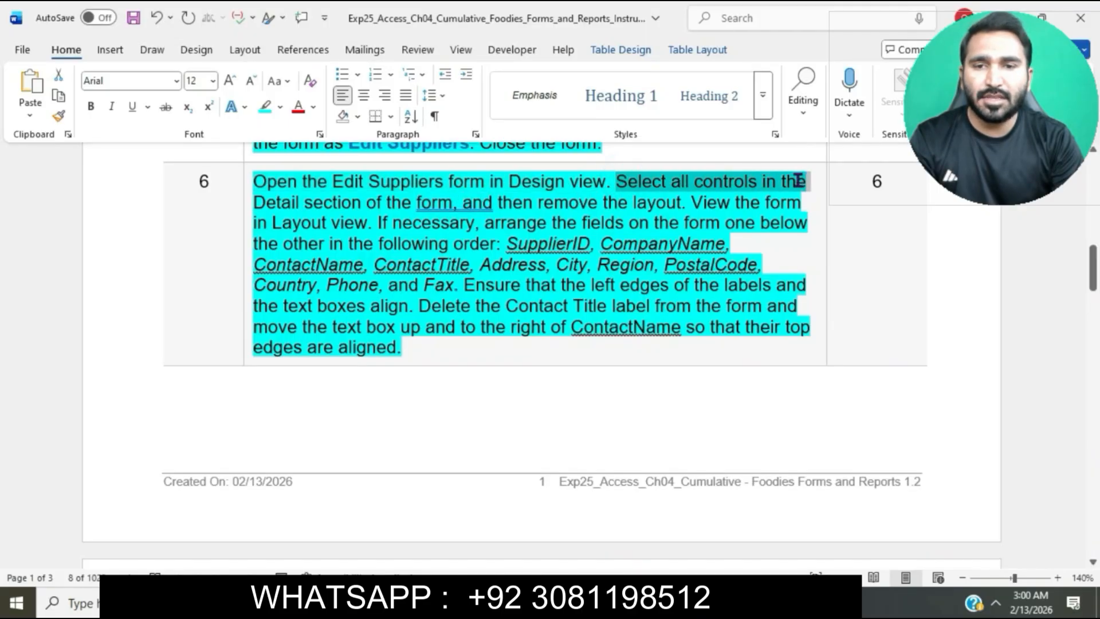
drag(699, 186, 462, 204)
key(alt+Tab)
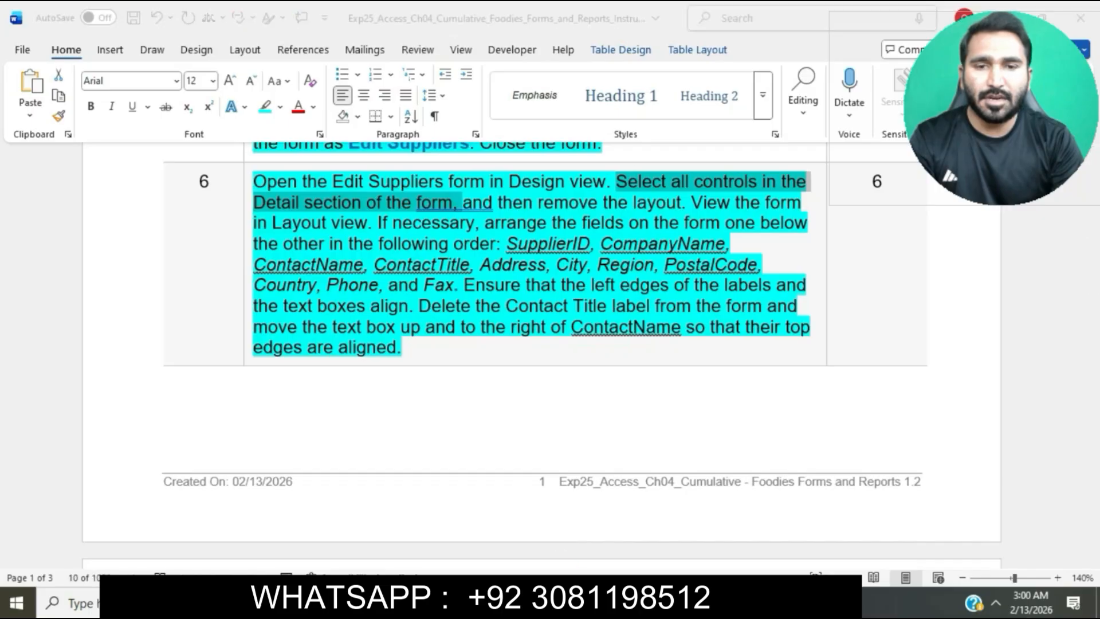
click(248, 259)
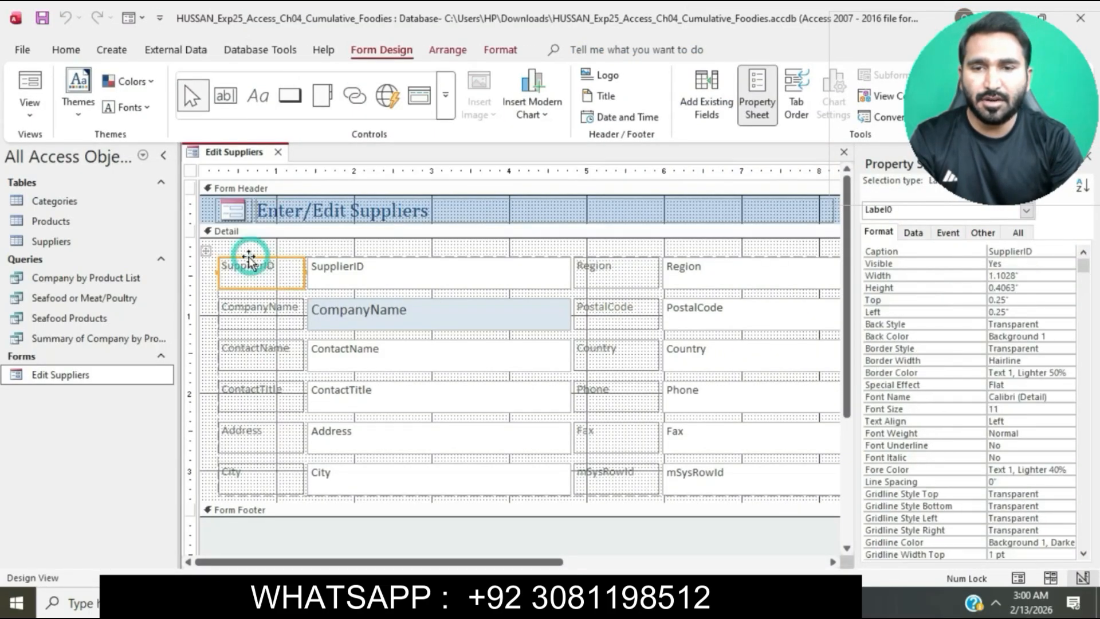
click(202, 257)
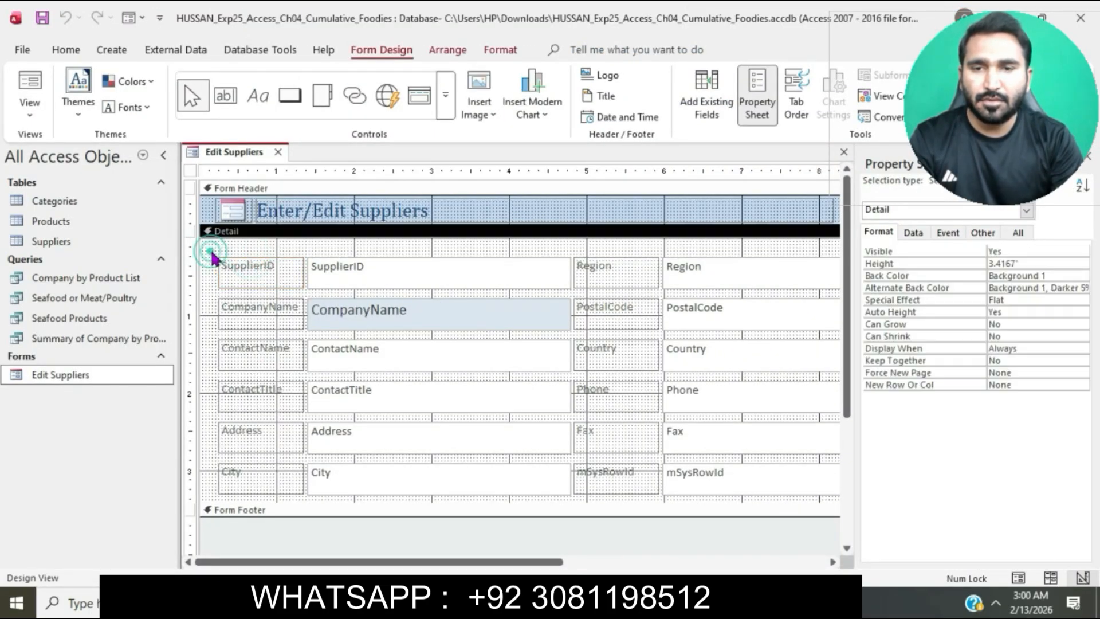
click(214, 260)
click(206, 251)
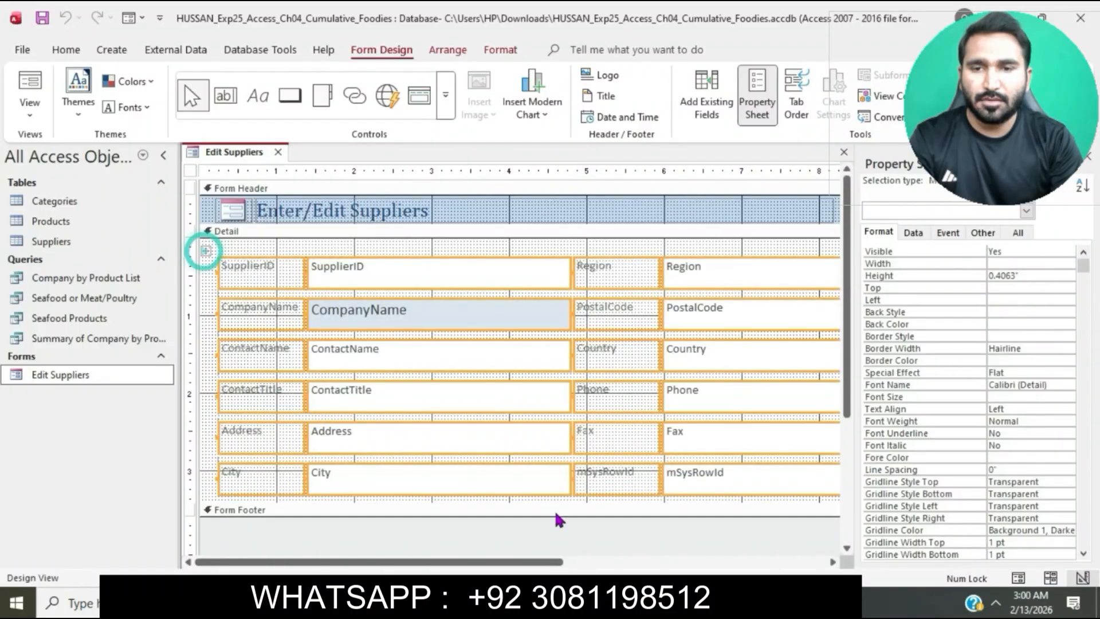
key(alt+Tab)
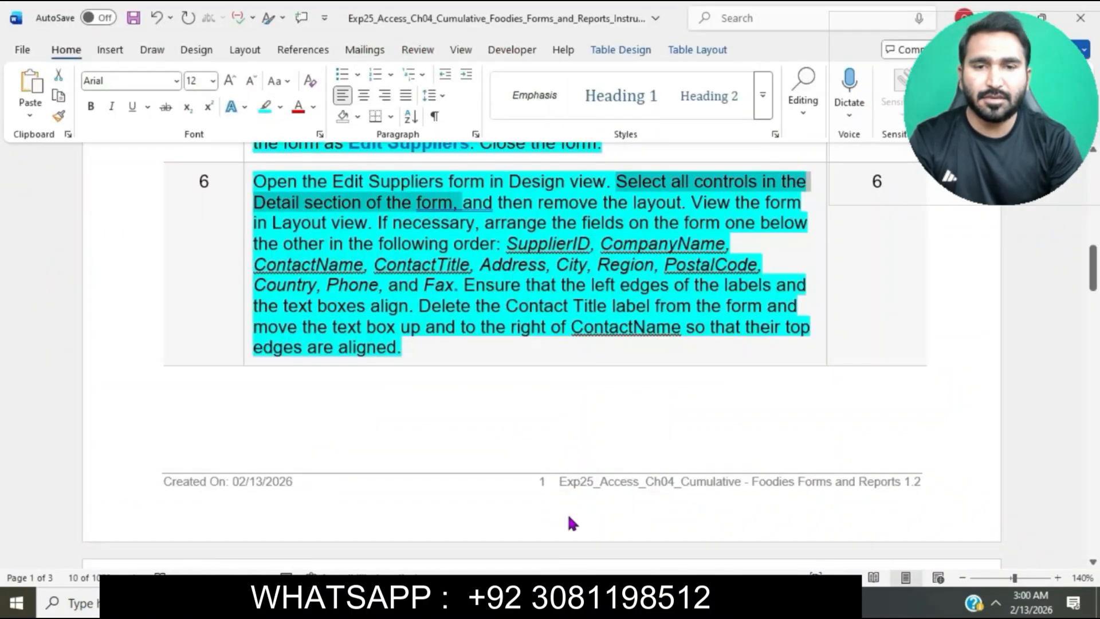
drag(371, 216, 680, 204)
key(alt+Tab)
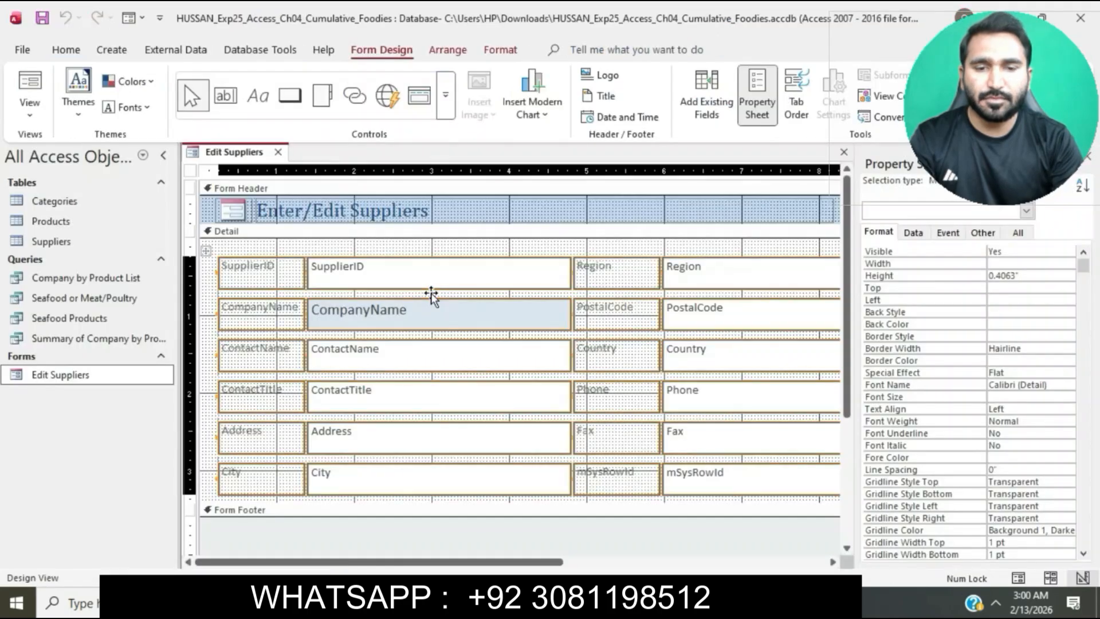
right_click(272, 265)
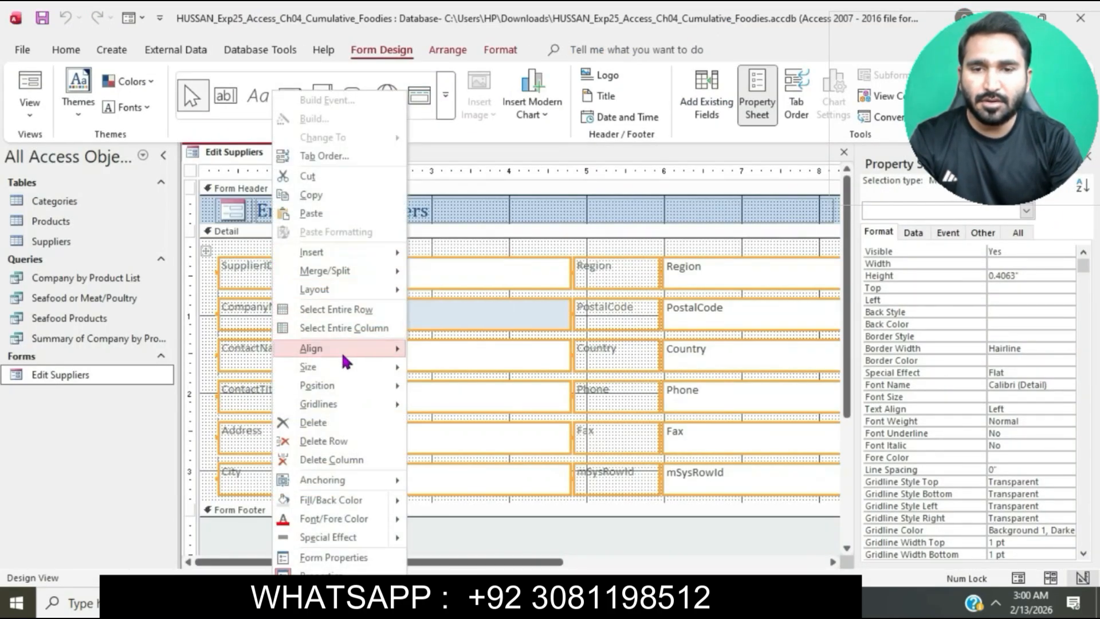
mouse_move(344, 357)
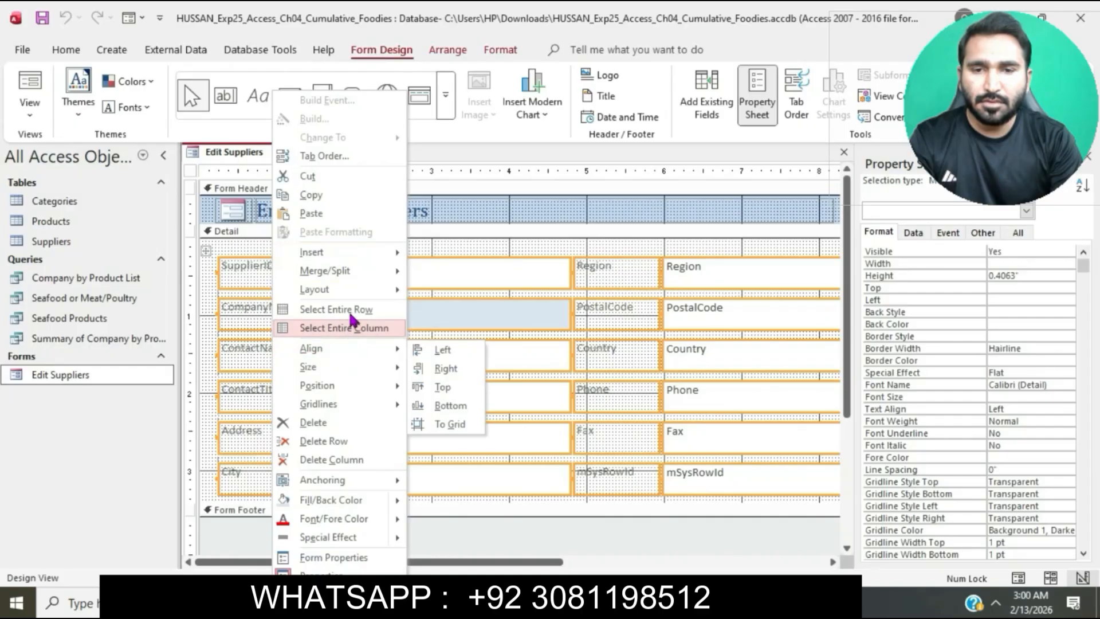
mouse_move(354, 295)
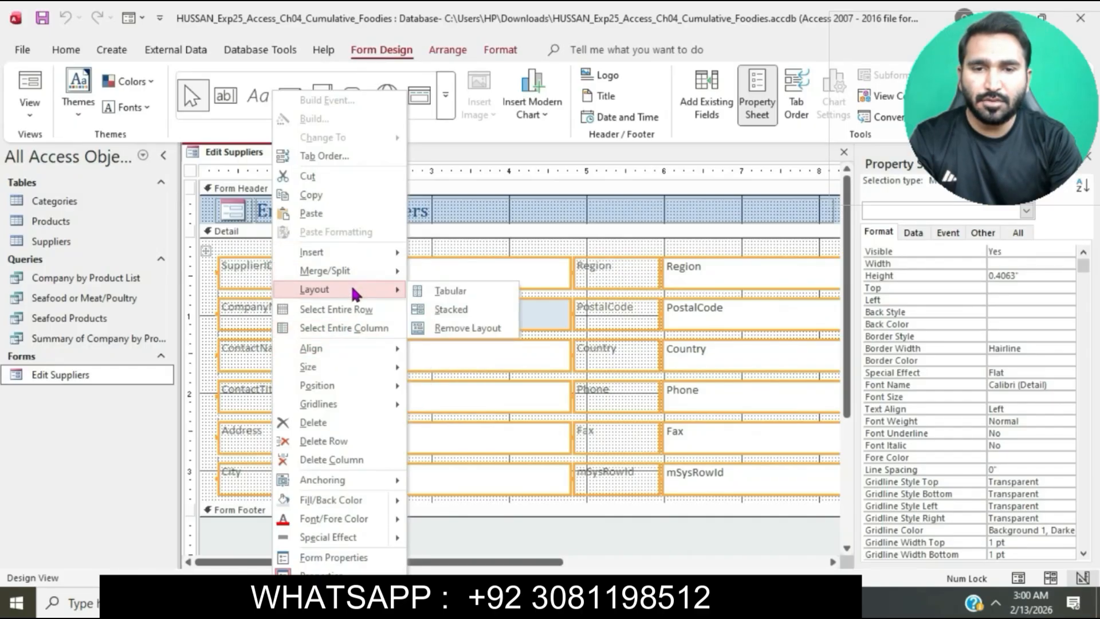
click(477, 330)
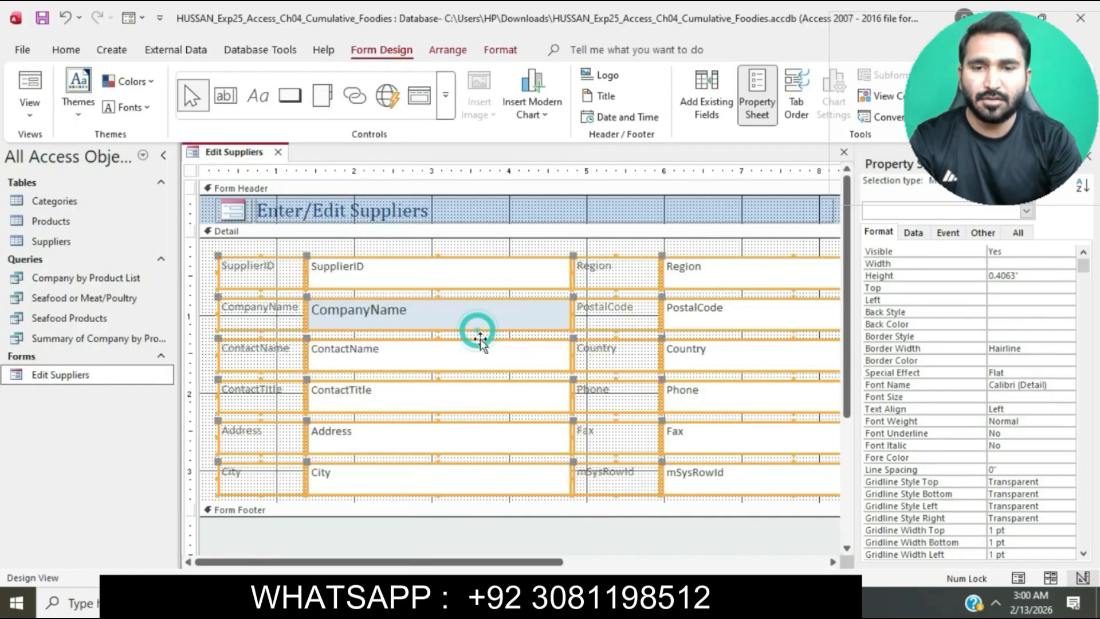
Mark step 6's Layout view sentence in Word, switch to Access, and show the Edit Suppliers form in Layout view
click(543, 602)
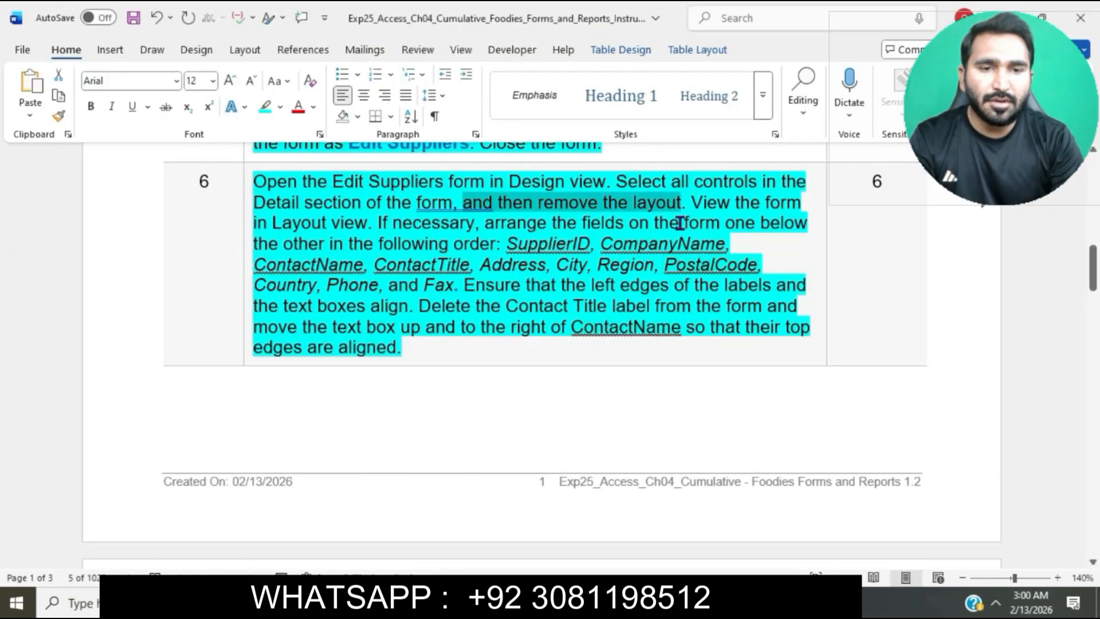
drag(693, 203, 372, 224)
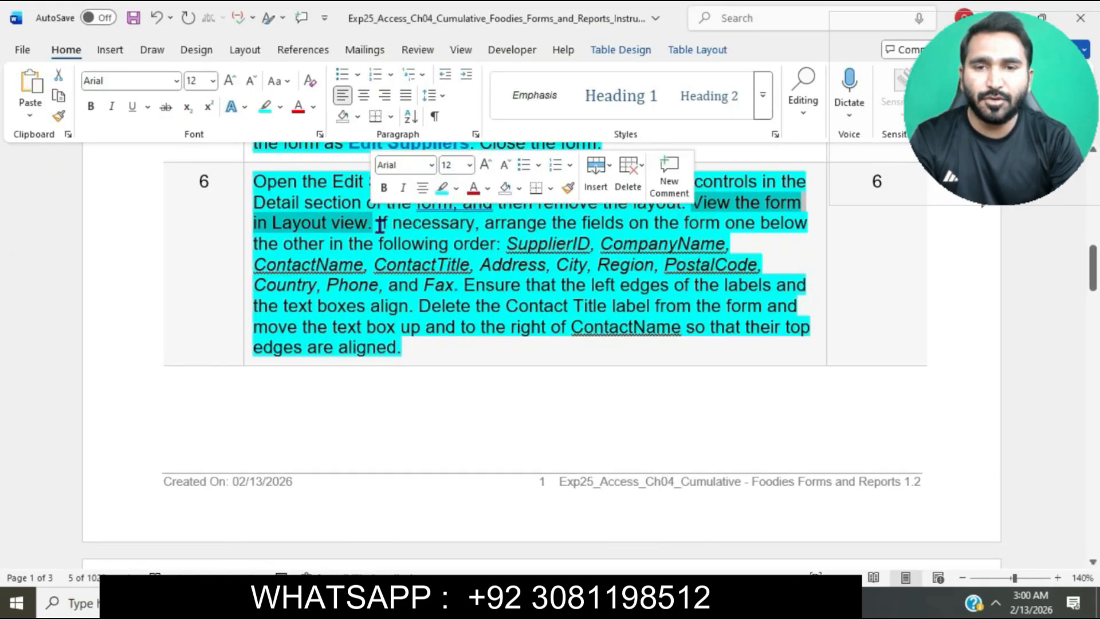
click(532, 603)
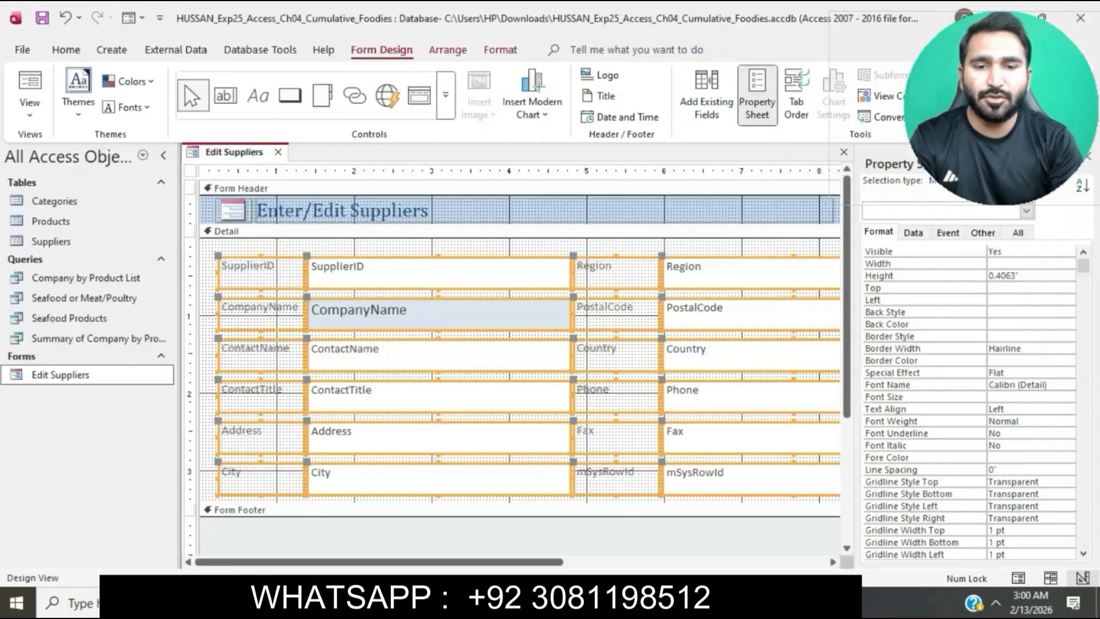
click(29, 115)
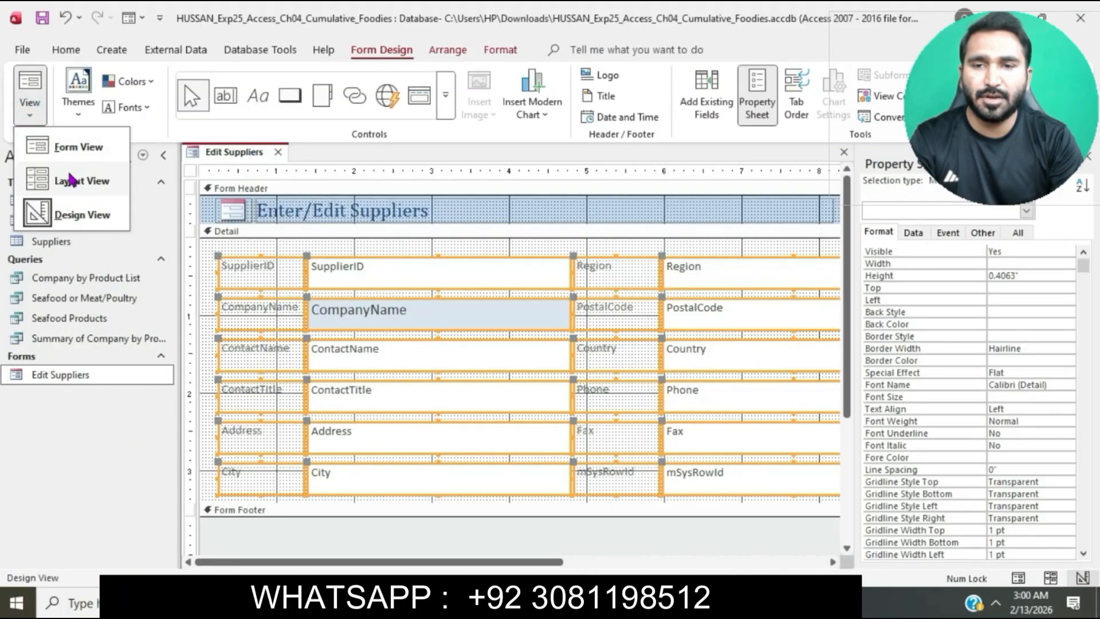
click(71, 180)
Compare the field order listed in step 6 in Word with the field arrangement on the Edit Suppliers form in Access
click(504, 602)
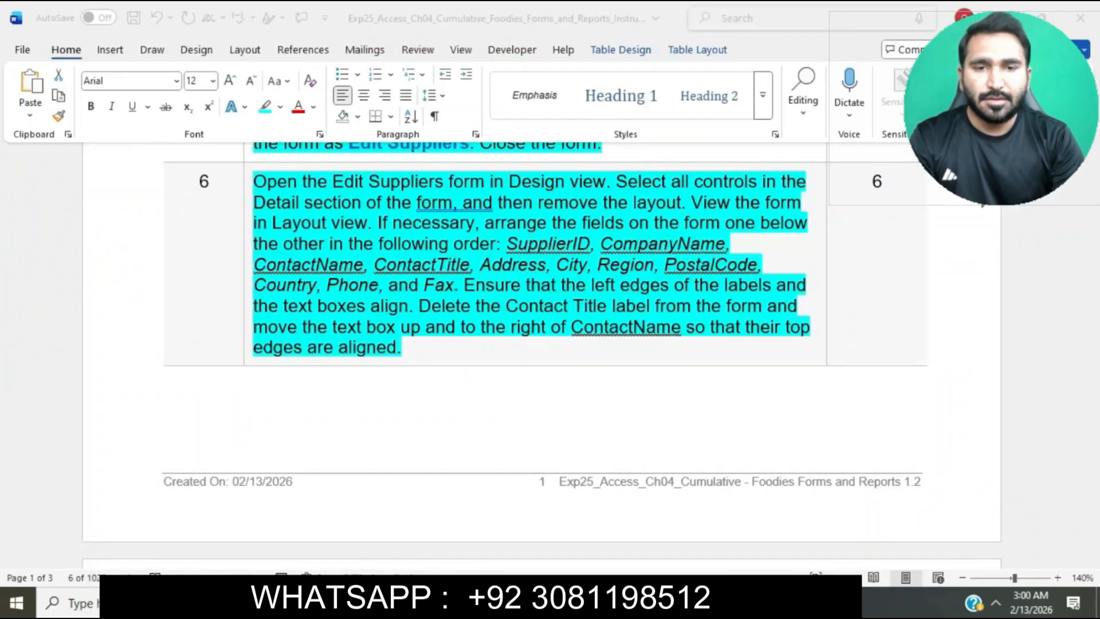
click(383, 224)
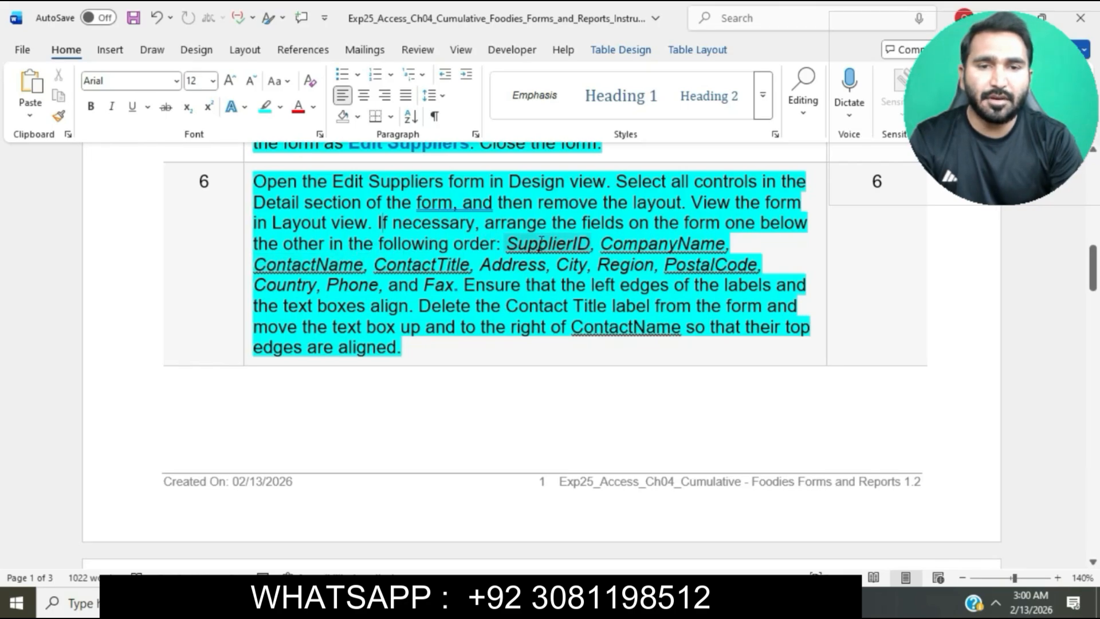
key(alt+Tab)
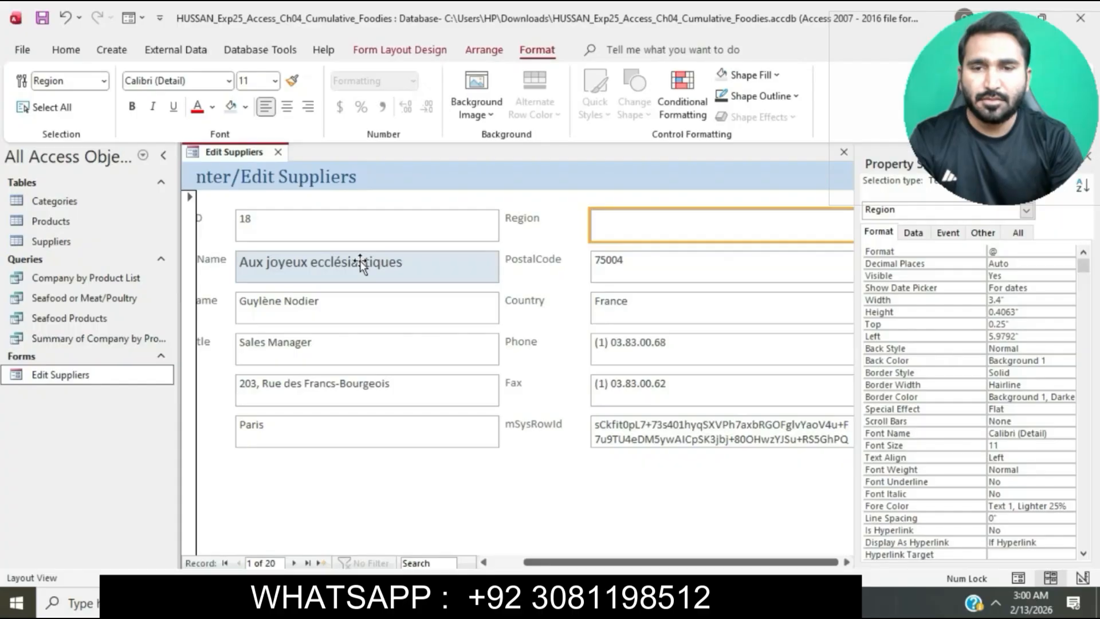
drag(536, 560, 503, 561)
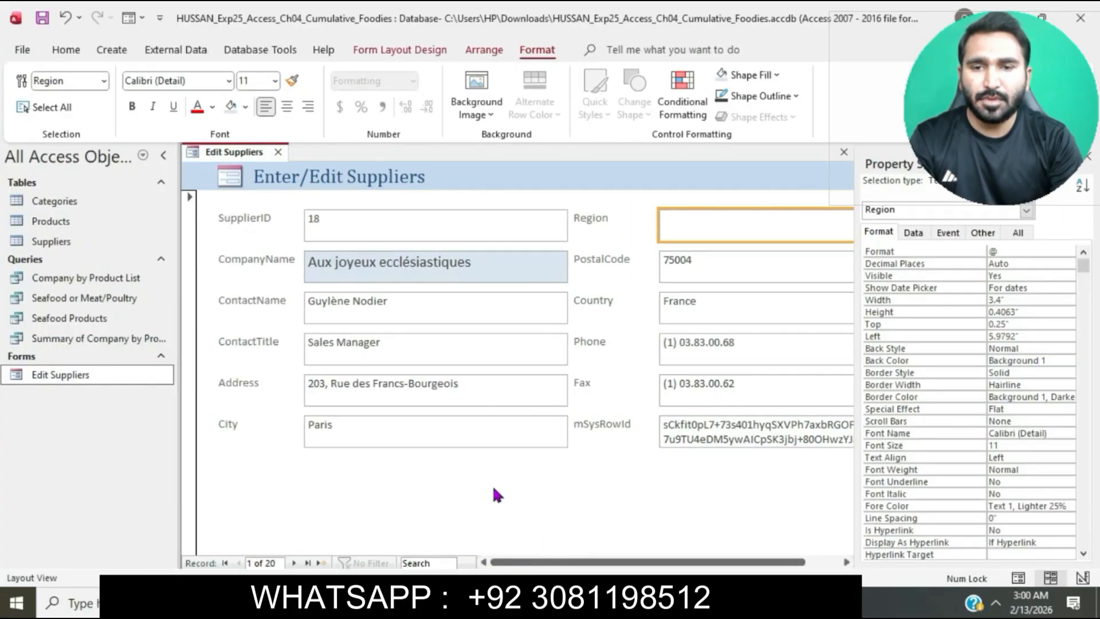
key(alt+Tab)
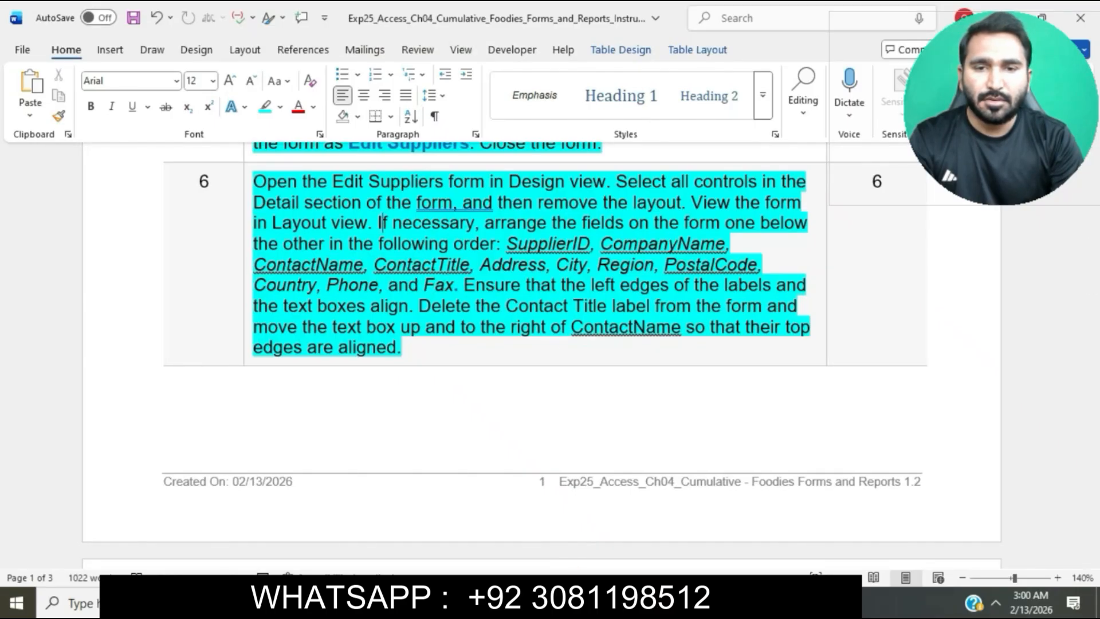
key(alt+Tab)
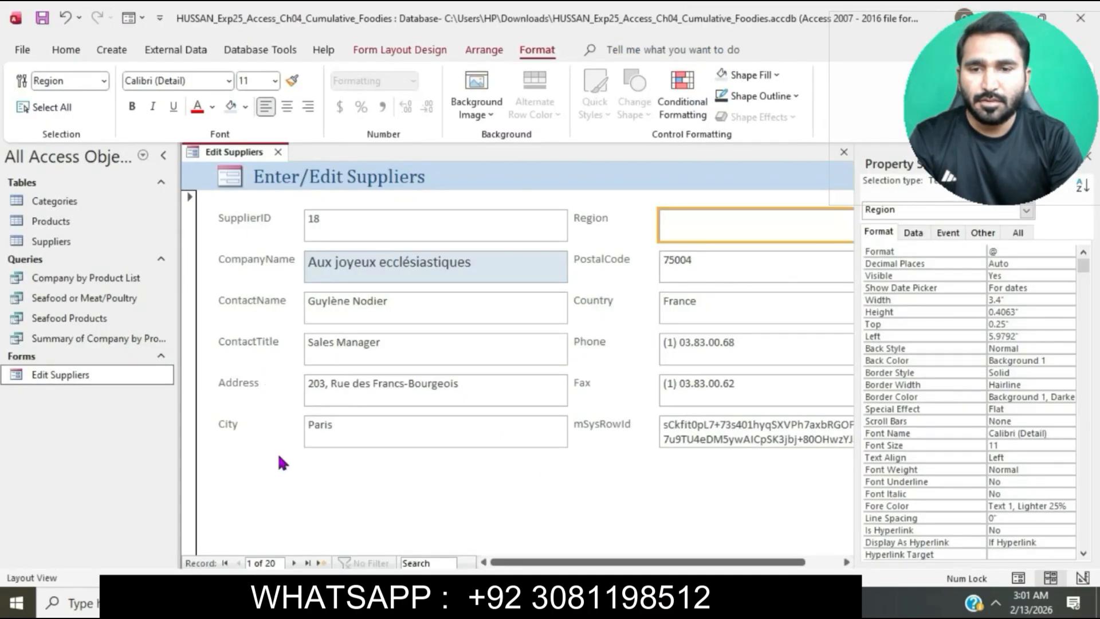
click(481, 602)
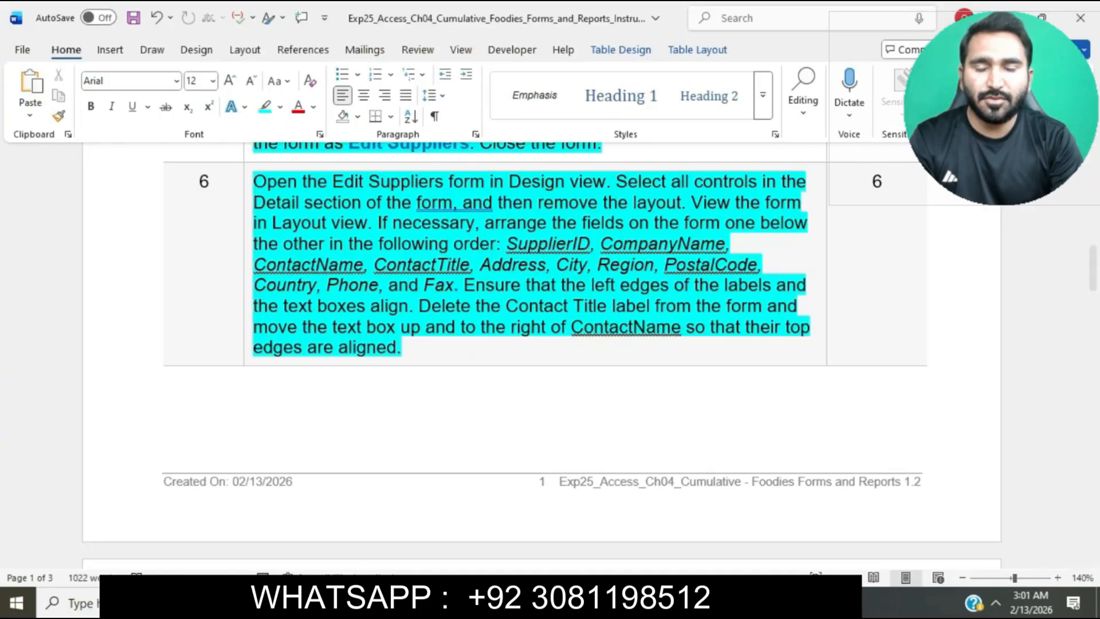
click(482, 601)
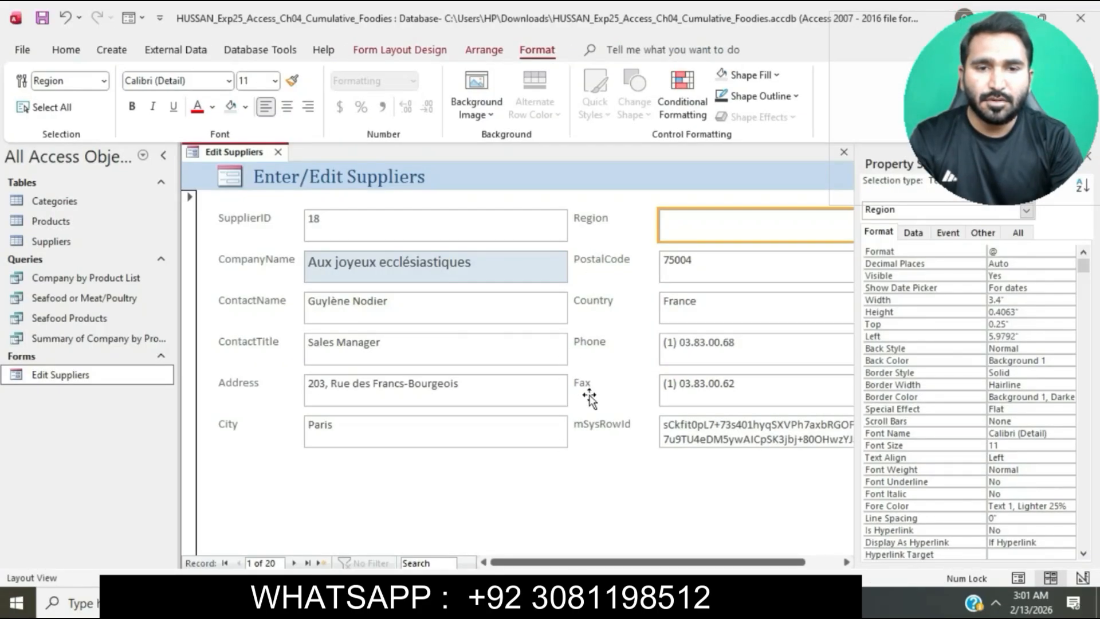
Mark step 6's sentence about aligning the left edges of labels and text boxes in Word, and switch back to Access
click(564, 602)
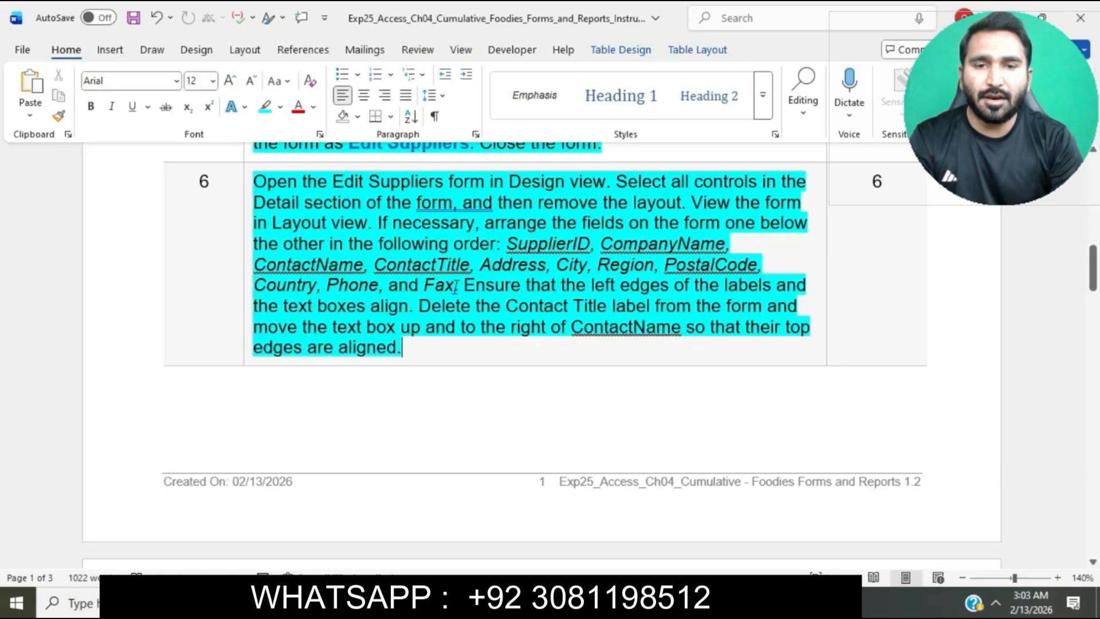
drag(468, 285, 412, 308)
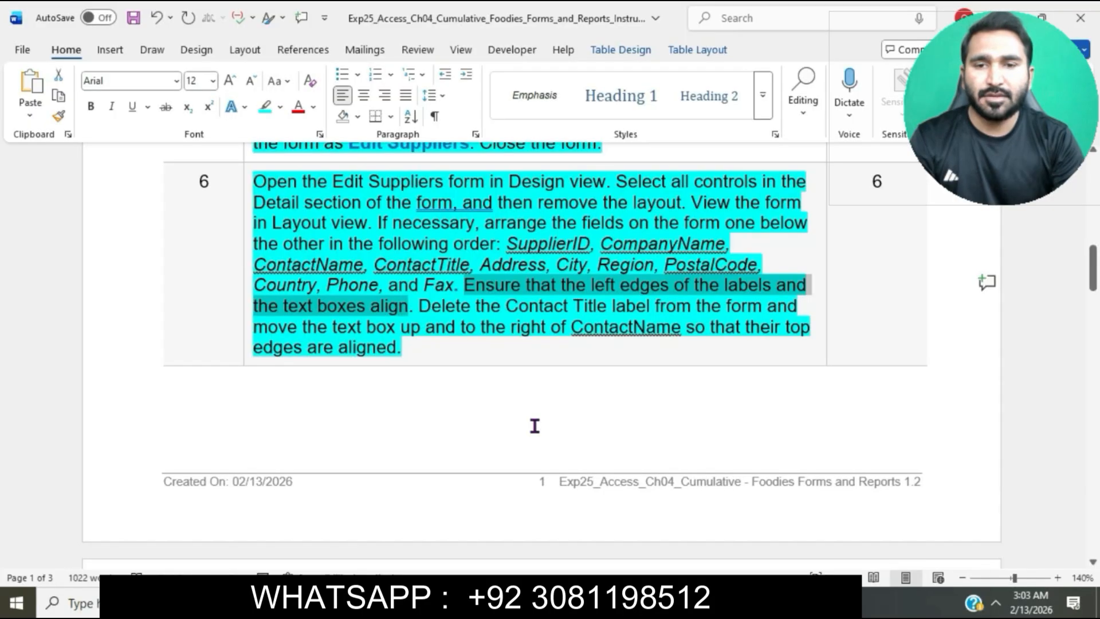
key(alt+Tab)
Show the Edit Suppliers form in Design view and left-align the selected labels and text boxes in the Detail section
click(45, 107)
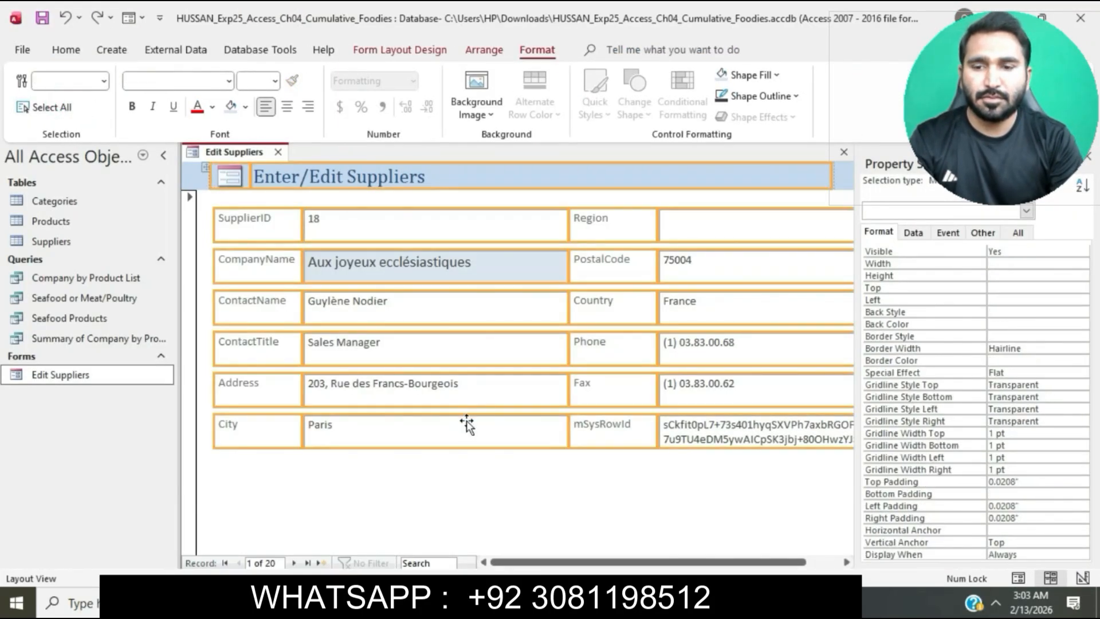
click(450, 493)
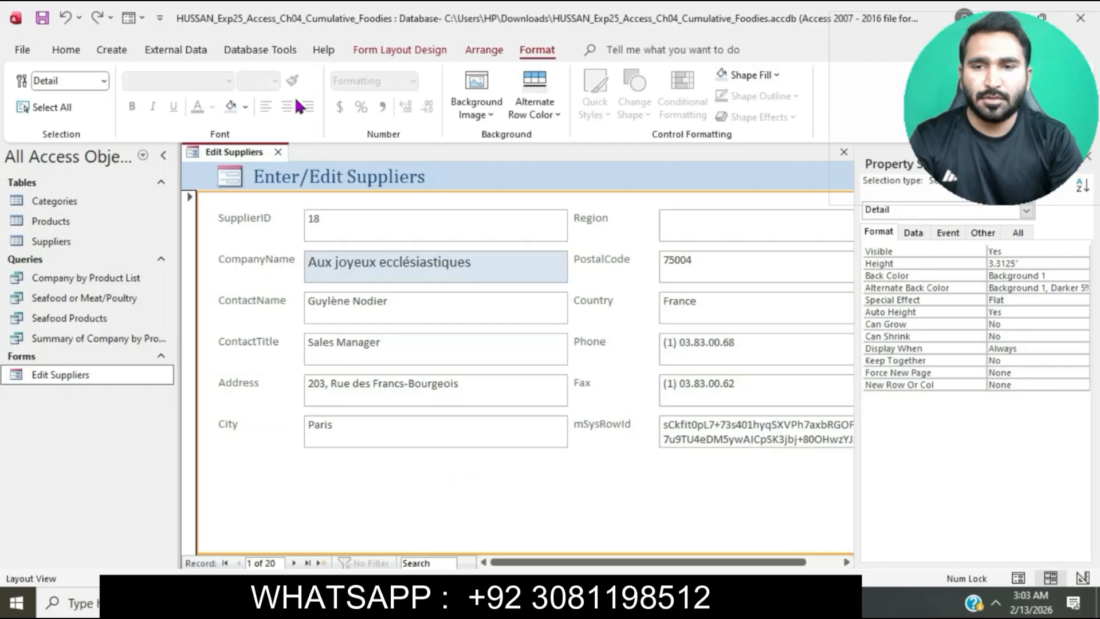
click(428, 50)
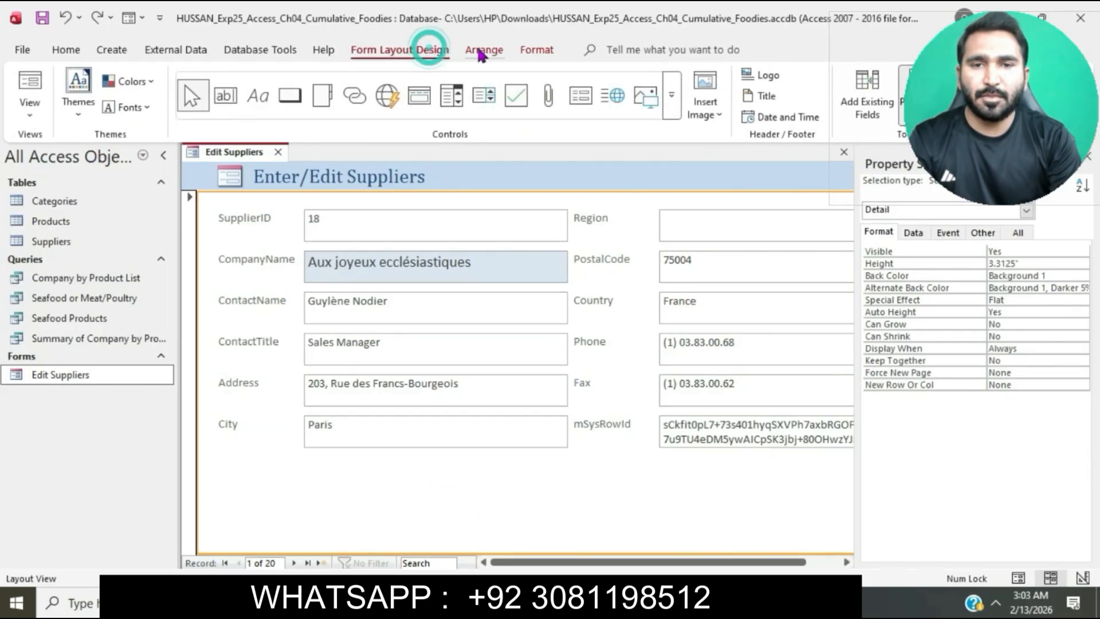
click(30, 113)
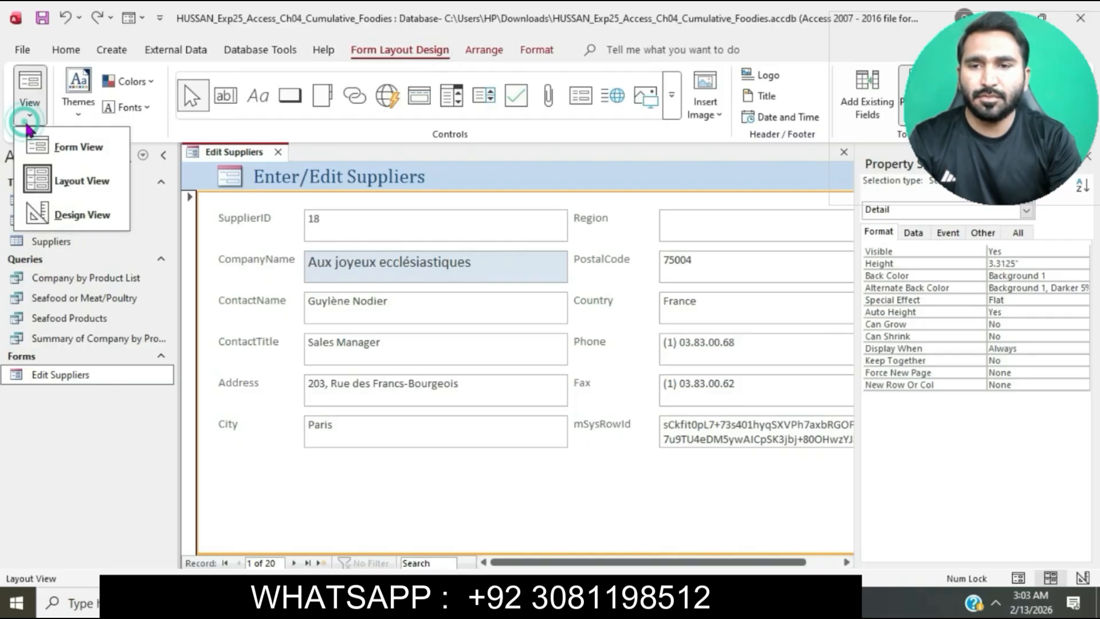
click(94, 216)
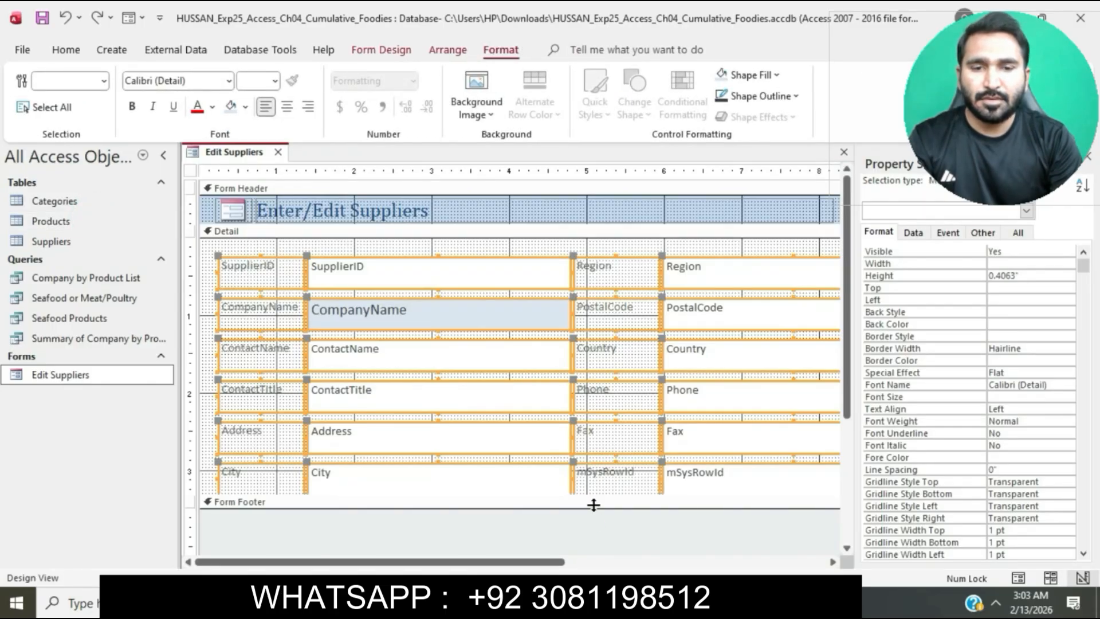
click(448, 60)
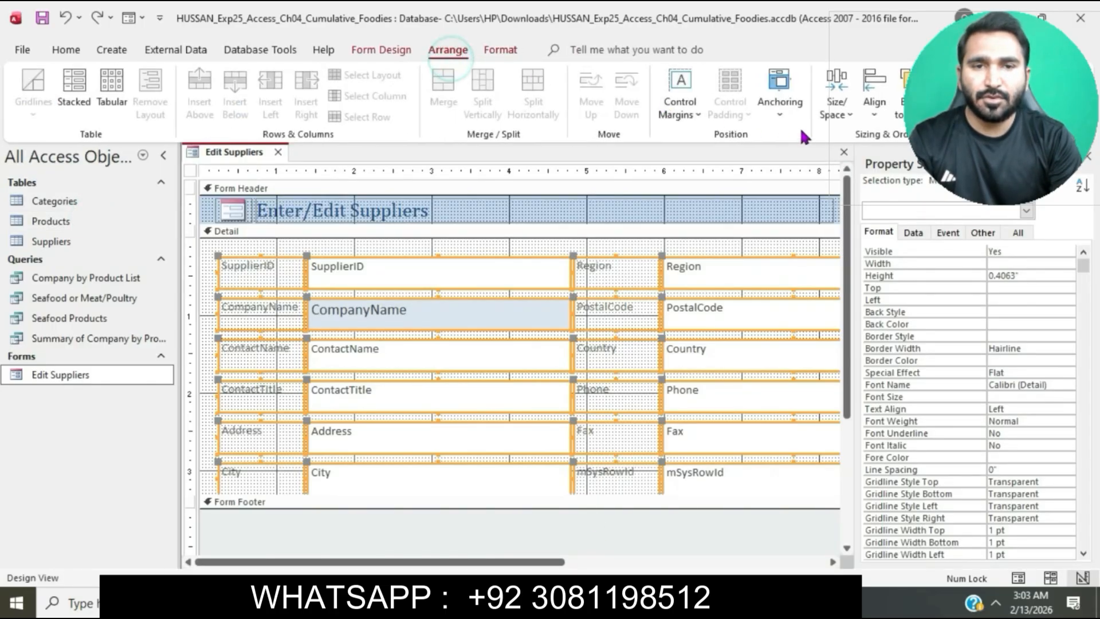
click(874, 119)
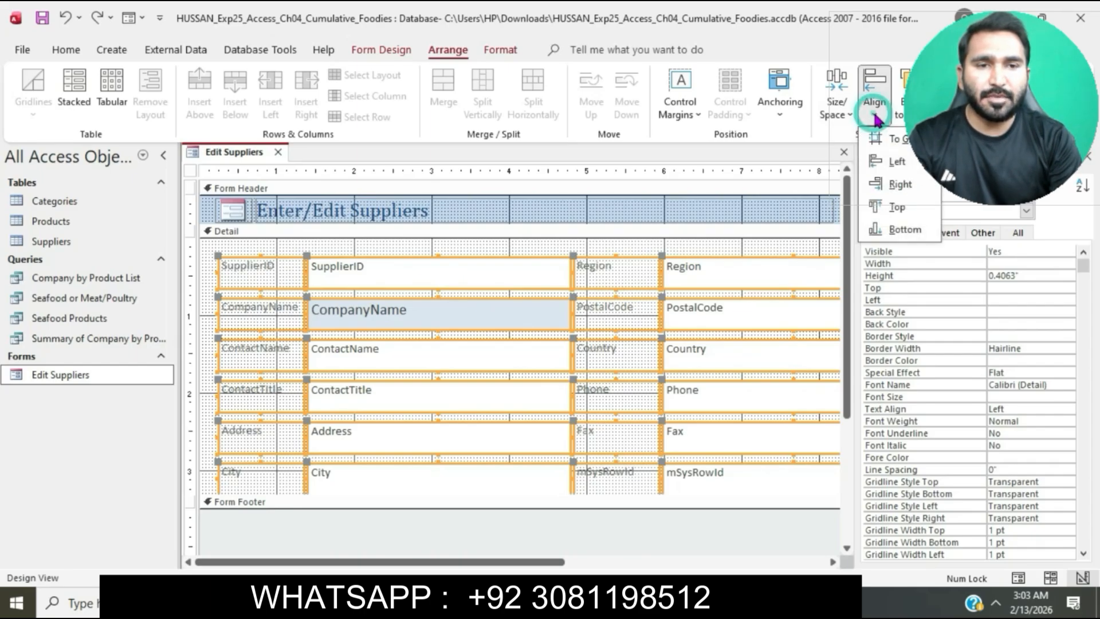
click(895, 161)
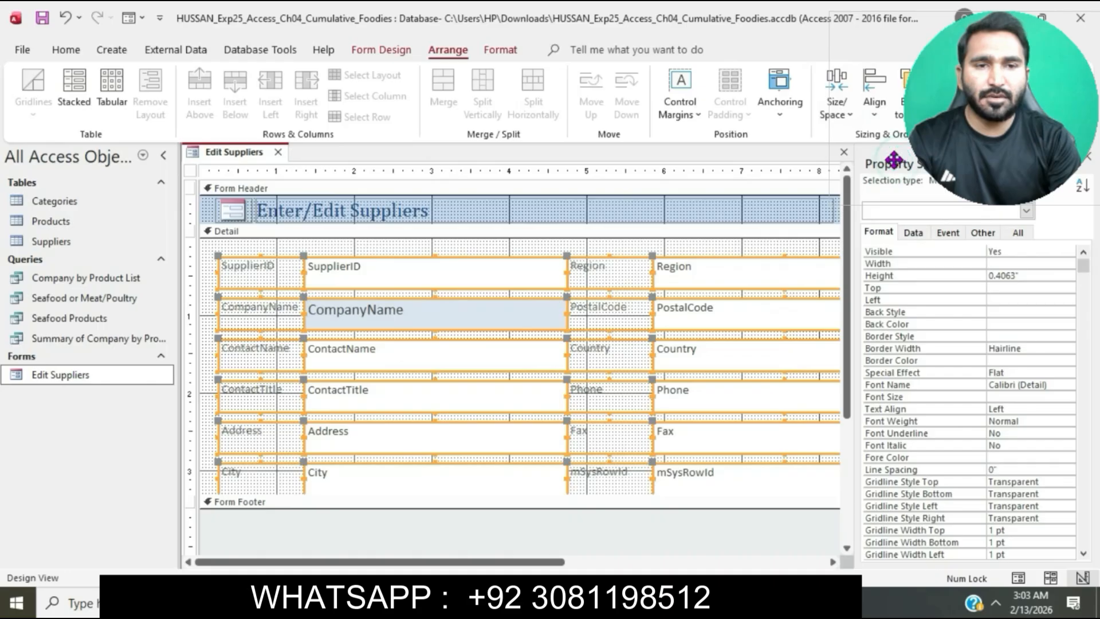
Return the Edit Suppliers form to Layout view and delete the ContactTitle label
click(399, 50)
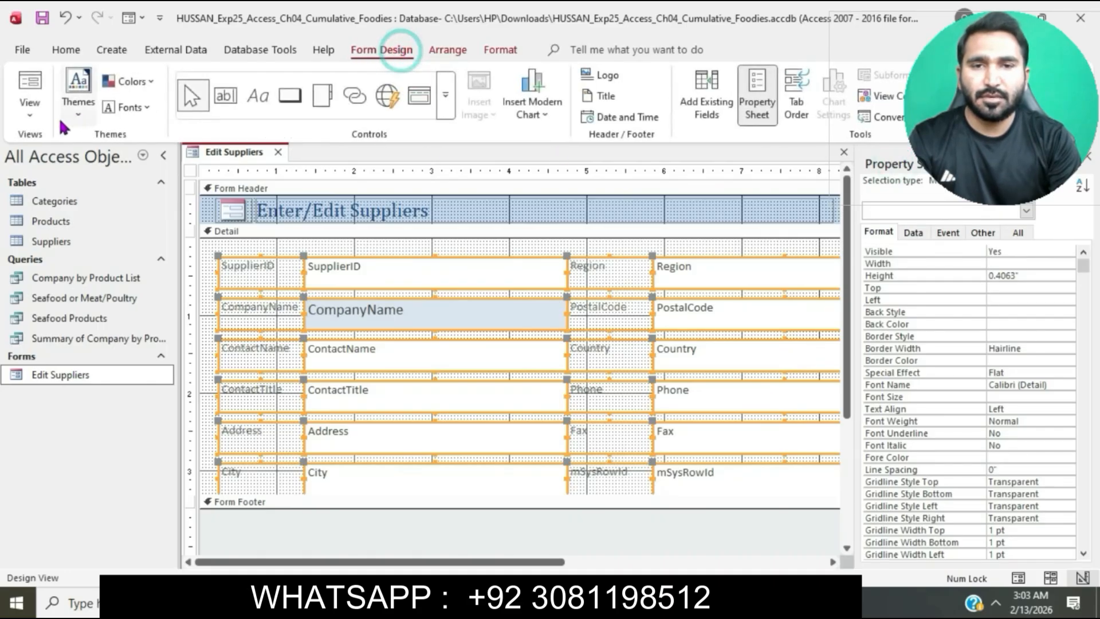
click(30, 115)
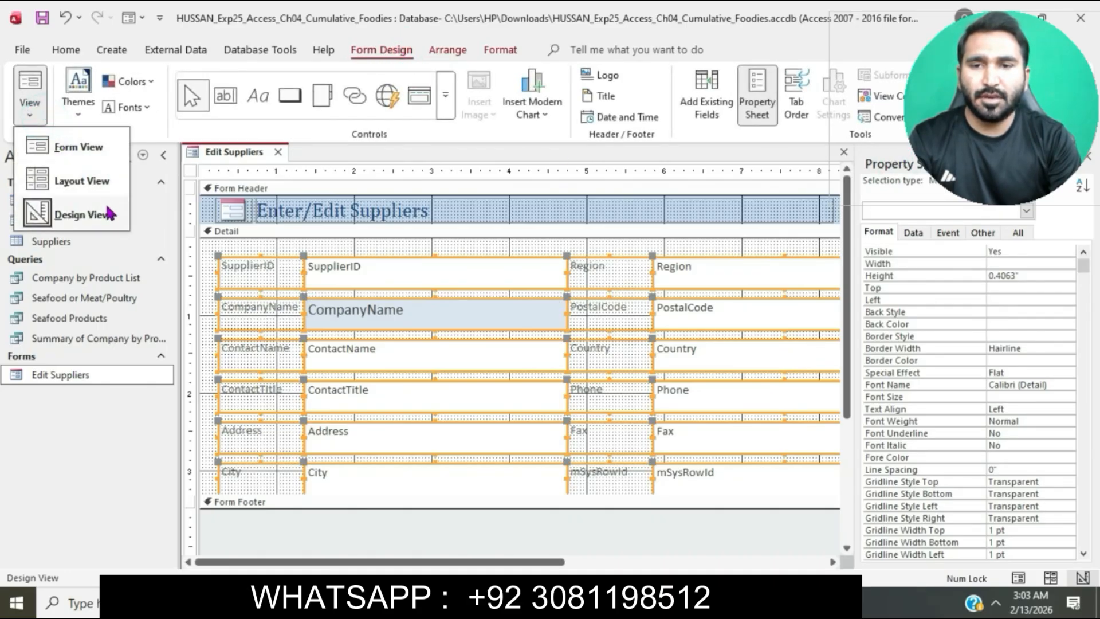
click(96, 183)
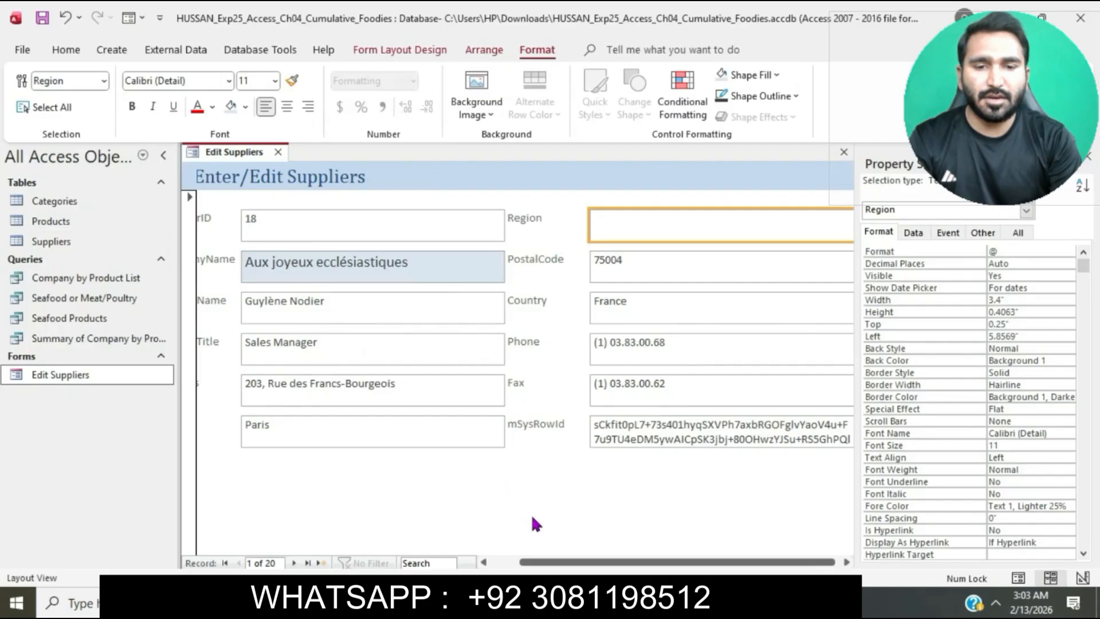
click(539, 564)
drag(539, 564, 509, 563)
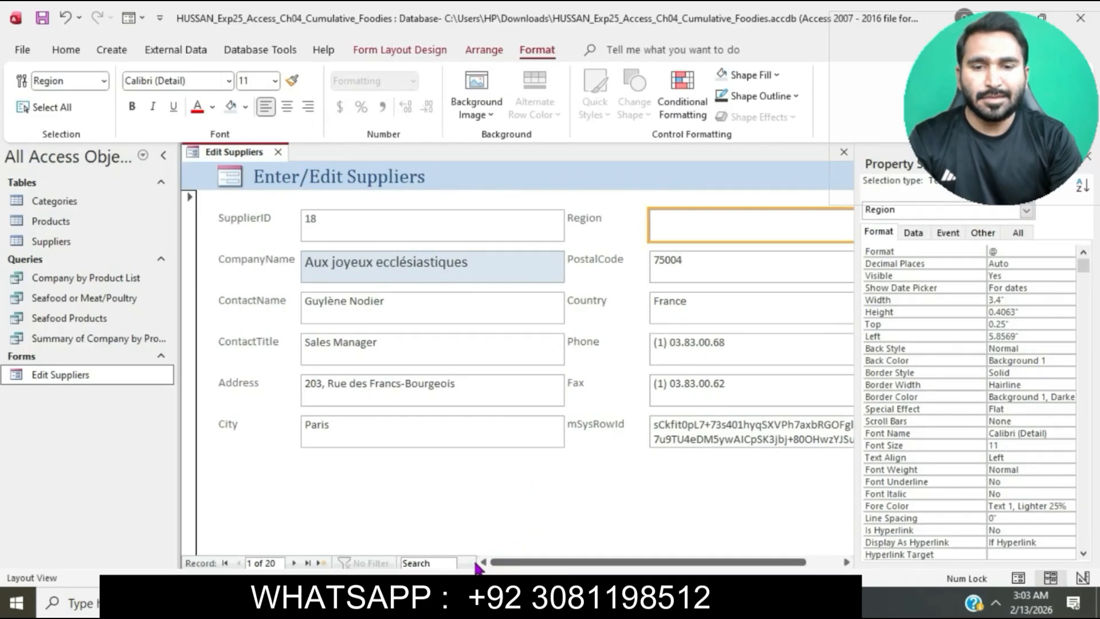
click(269, 350)
key(Delete)
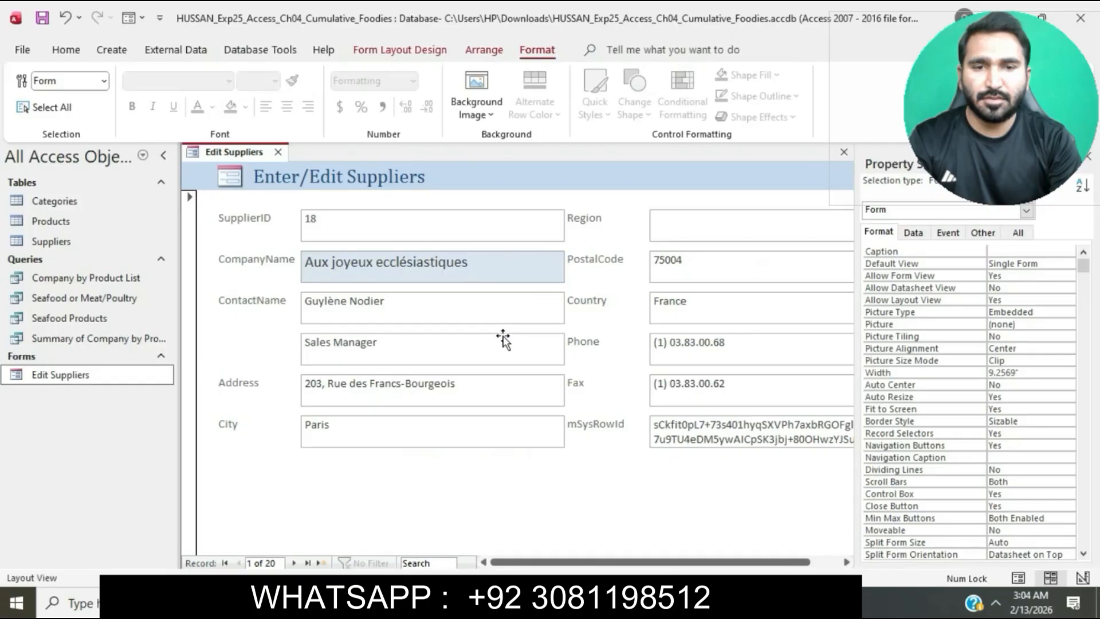
Narrow the ContactName text box to a width of about 1.42" by bringing in its right edge
click(472, 342)
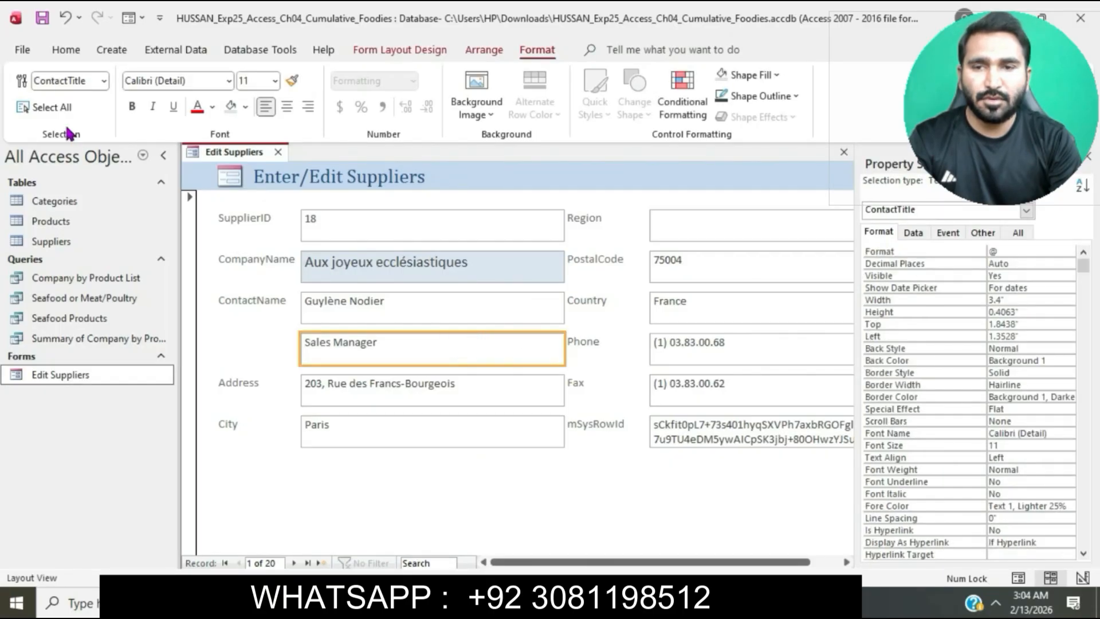
click(370, 50)
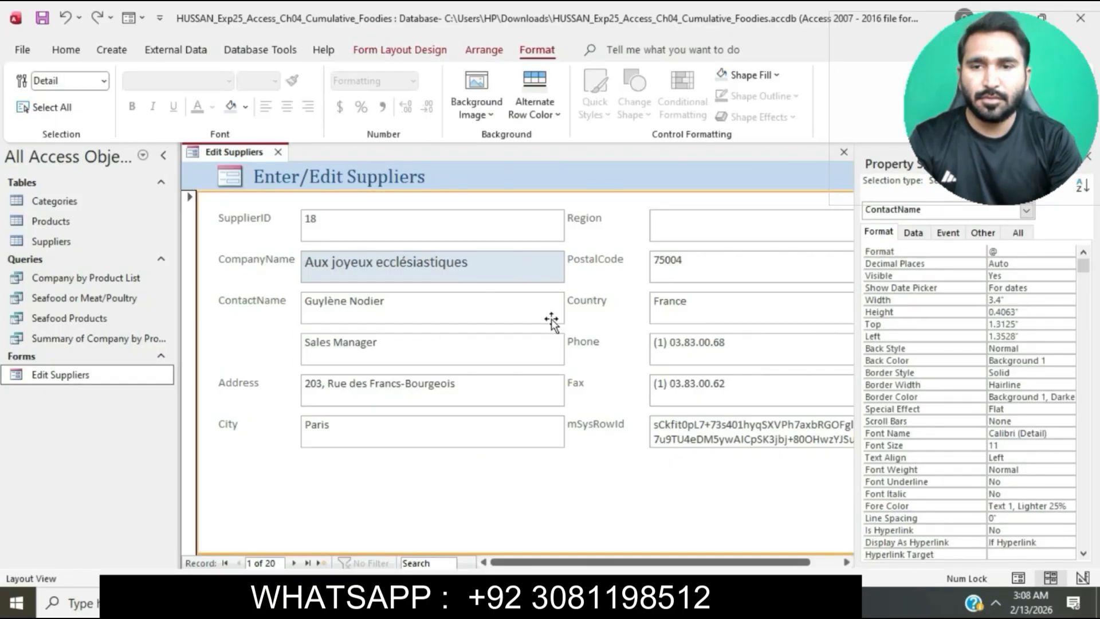
click(552, 320)
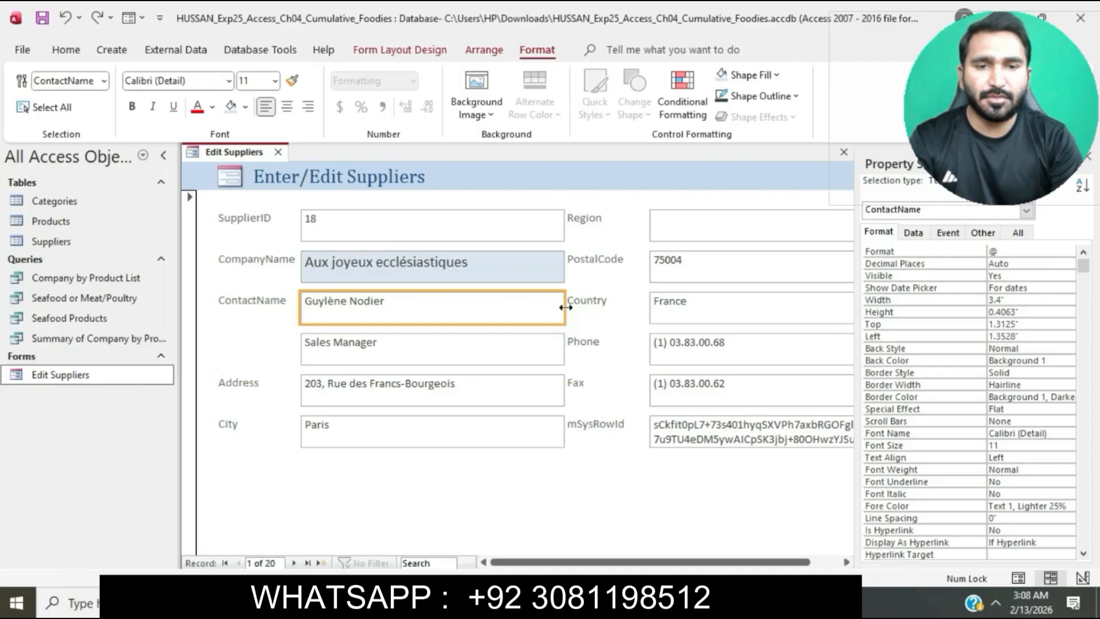
drag(565, 308, 410, 308)
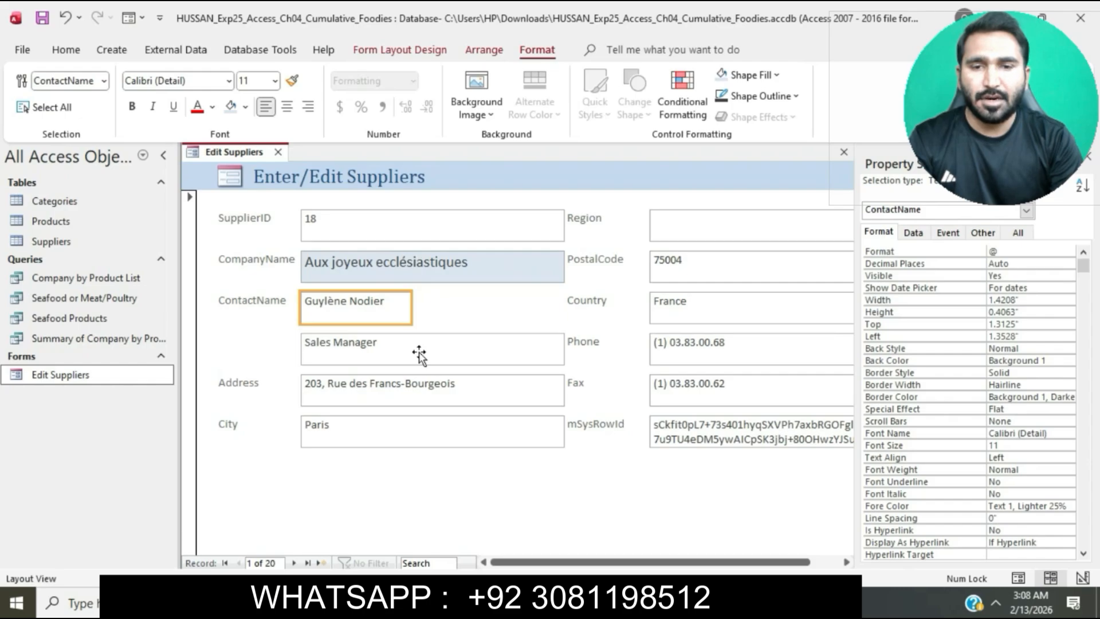
Move the ContactTitle text box up and to the right beside ContactName, and set its Top property to 1.3125"
click(401, 347)
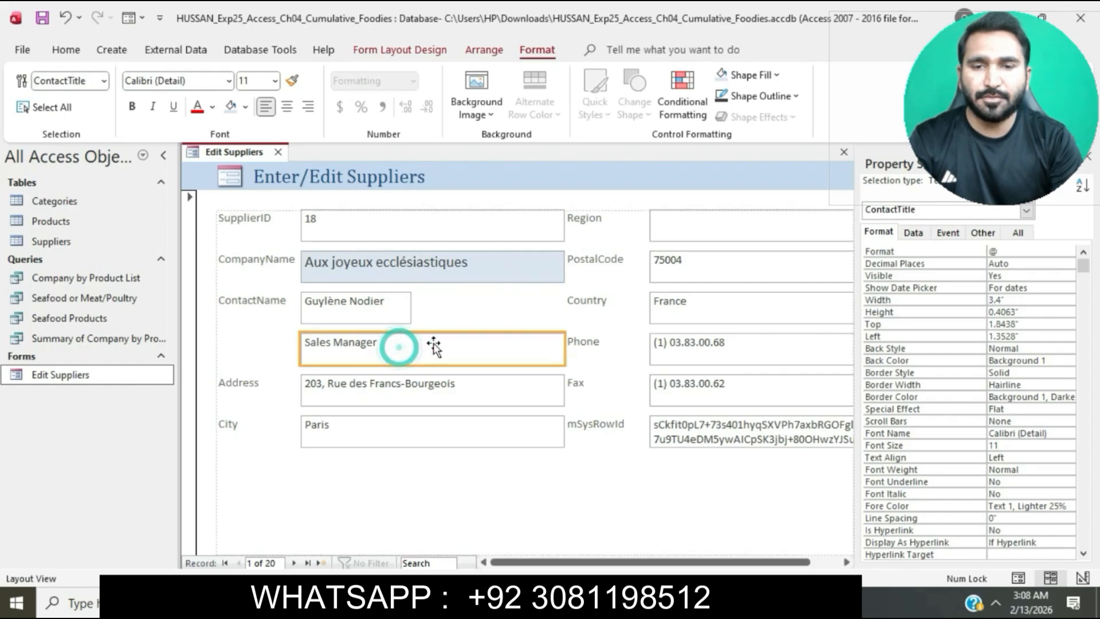
drag(488, 321, 473, 304)
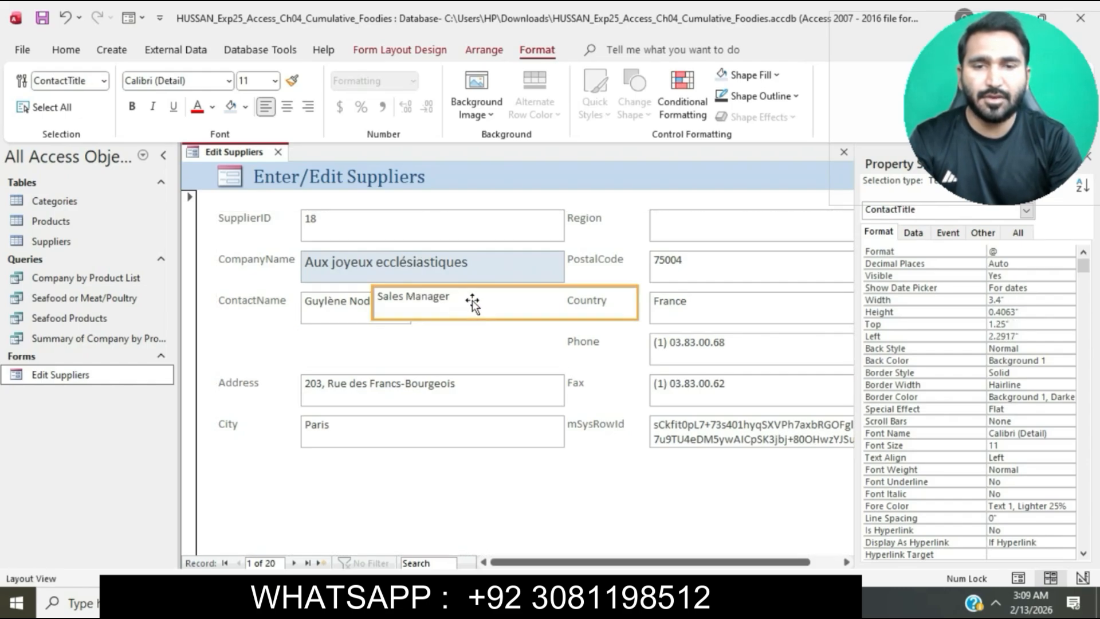
click(343, 324)
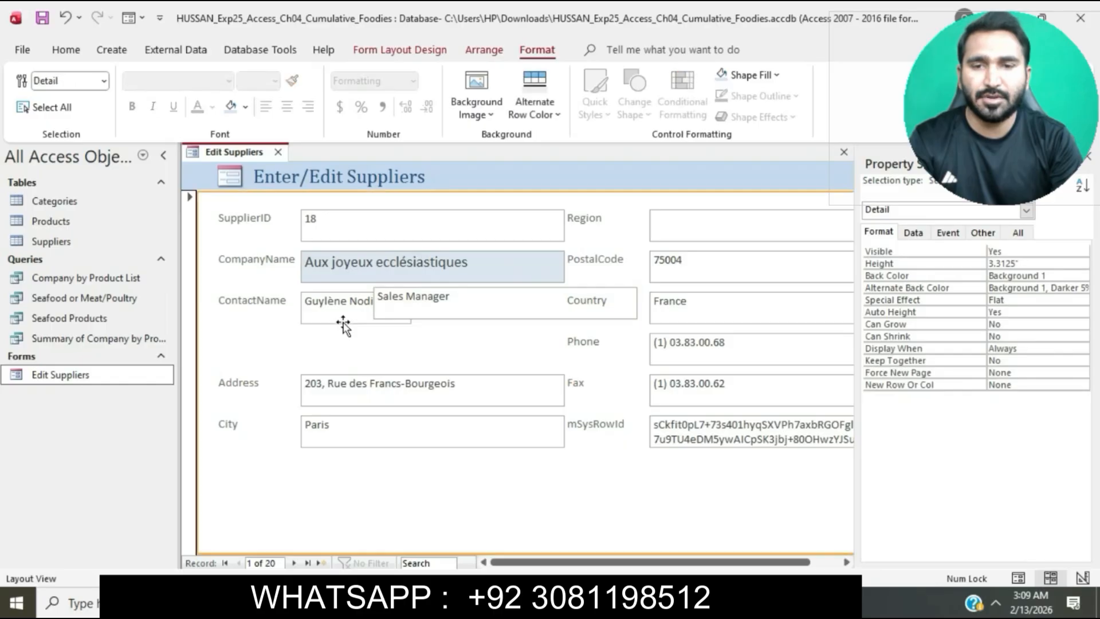
click(343, 317)
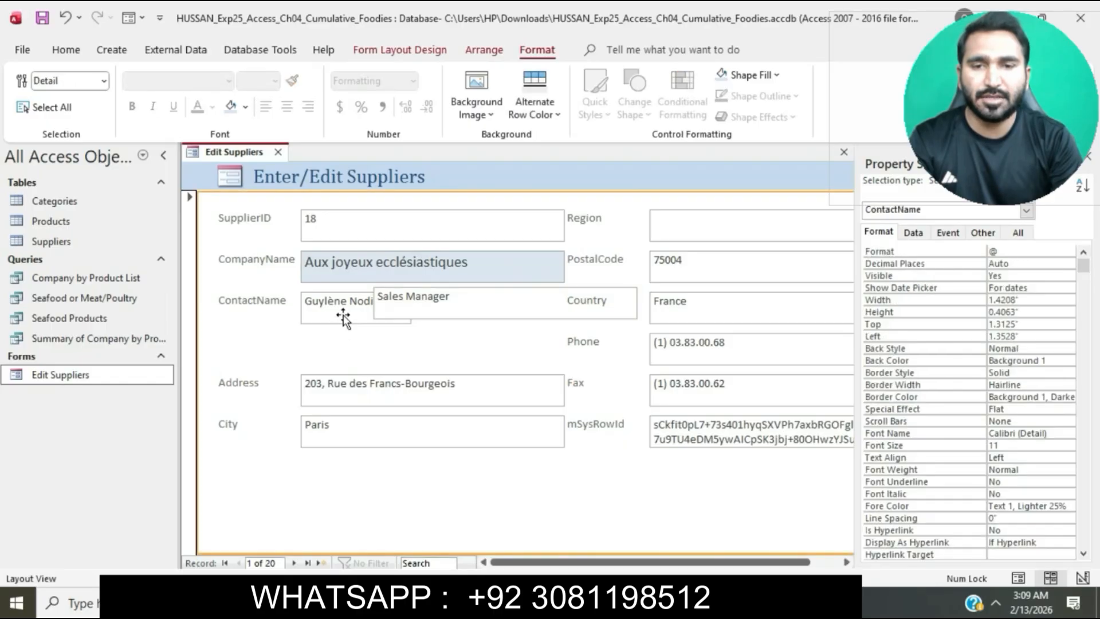
click(461, 306)
click(1017, 325)
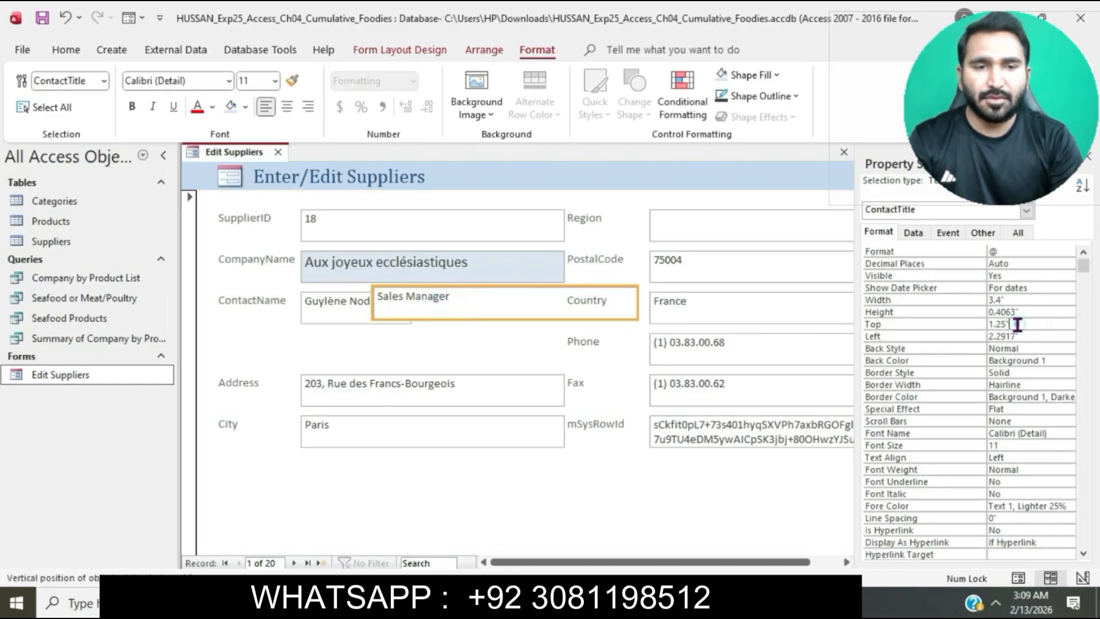
key(BackSpace)
key(BackSpace)
text(312)
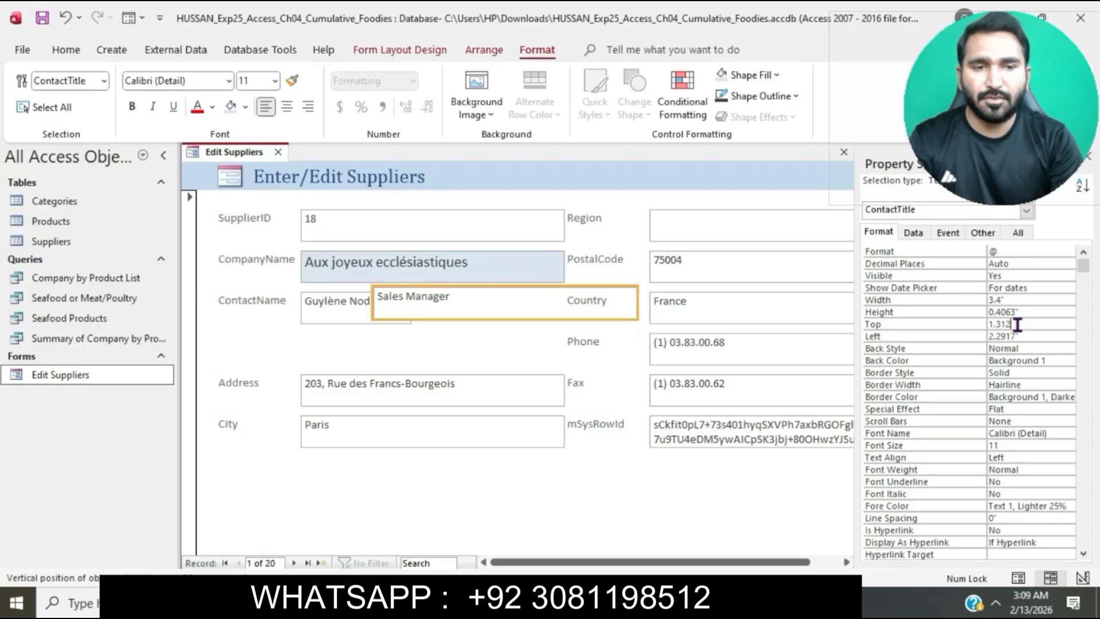
text(5)
key(Tab)
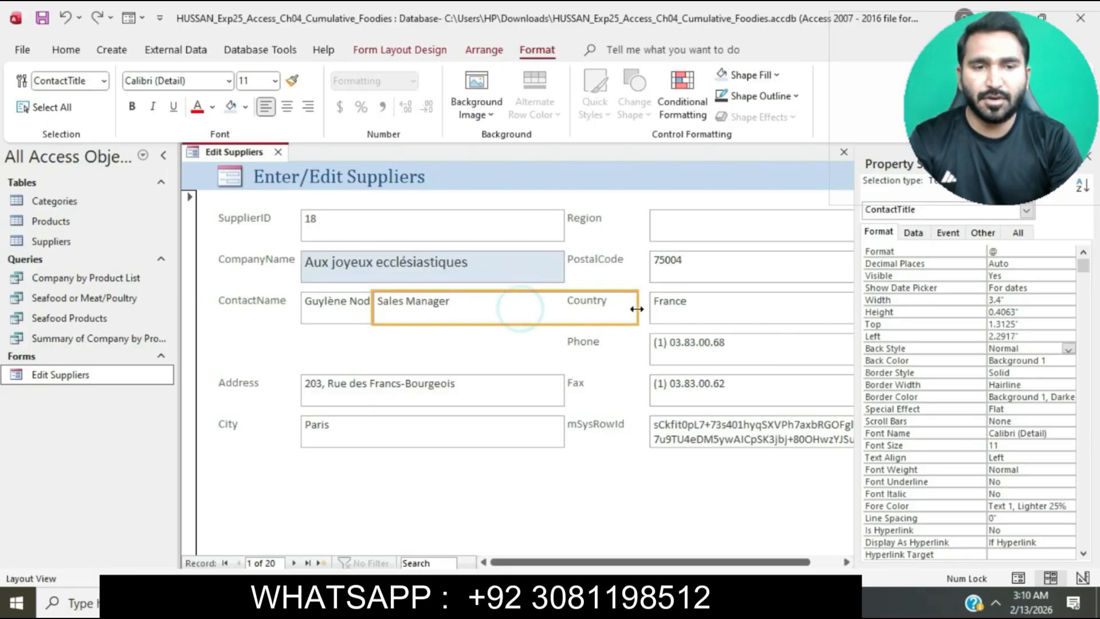
Resize the ContactTitle text box to fit between the ContactName text box and the right edge of the CompanyName text box
drag(637, 307, 565, 309)
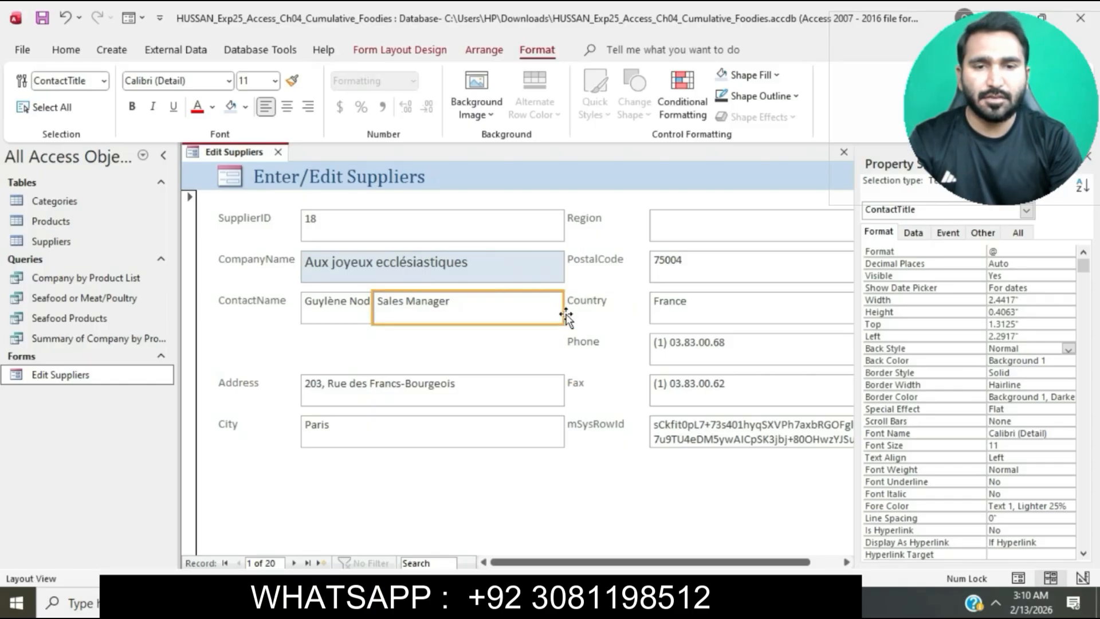
click(601, 475)
click(491, 307)
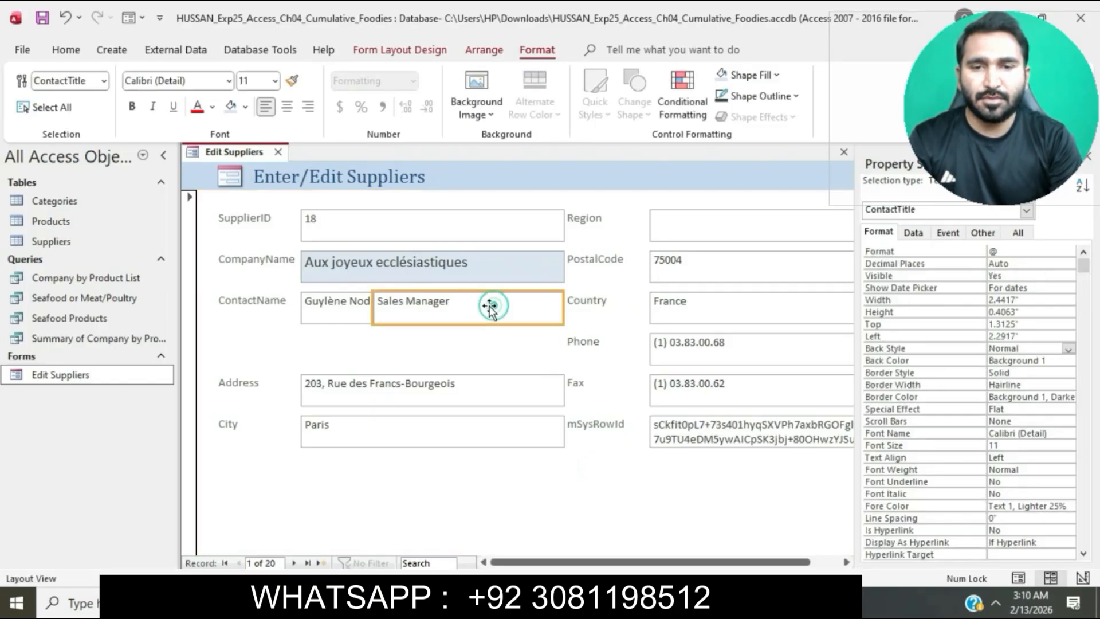
drag(373, 302, 382, 303)
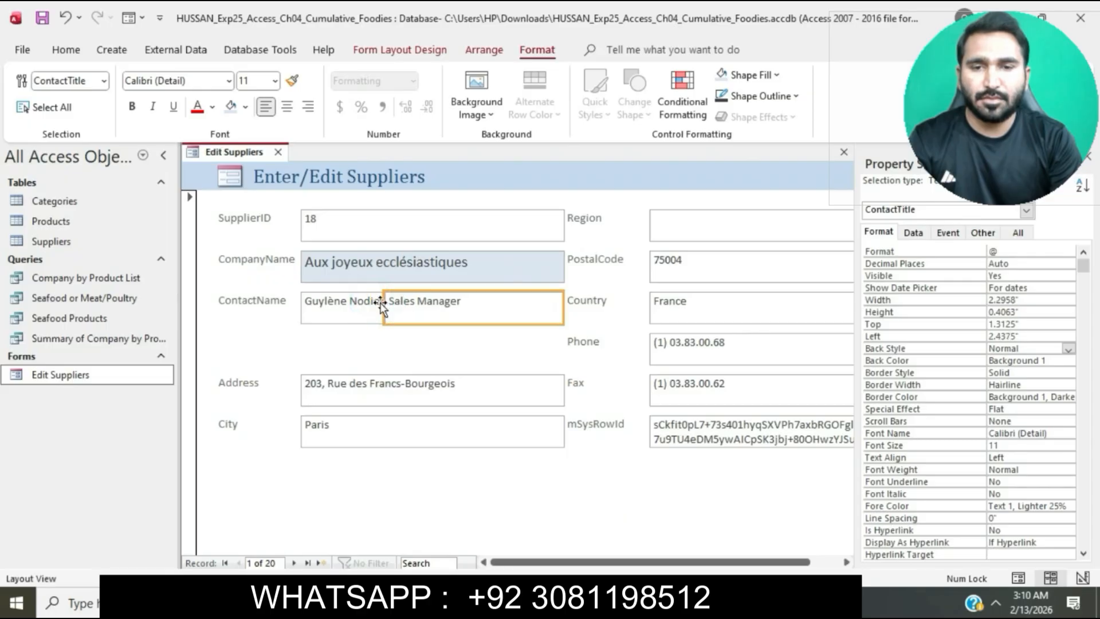
click(406, 332)
click(399, 312)
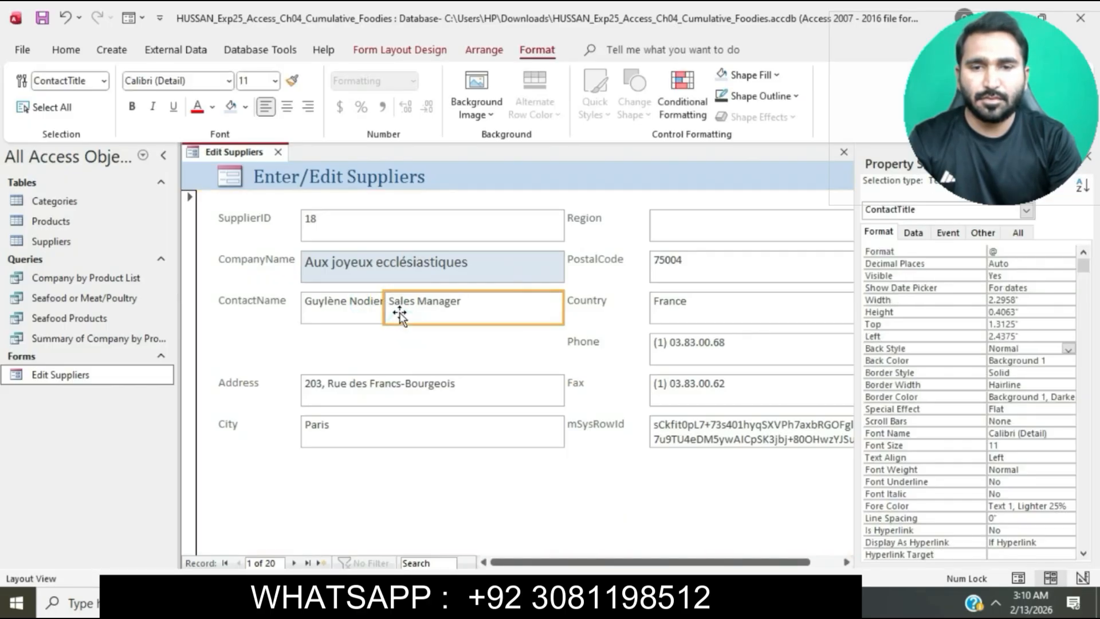
drag(380, 307, 411, 307)
click(431, 354)
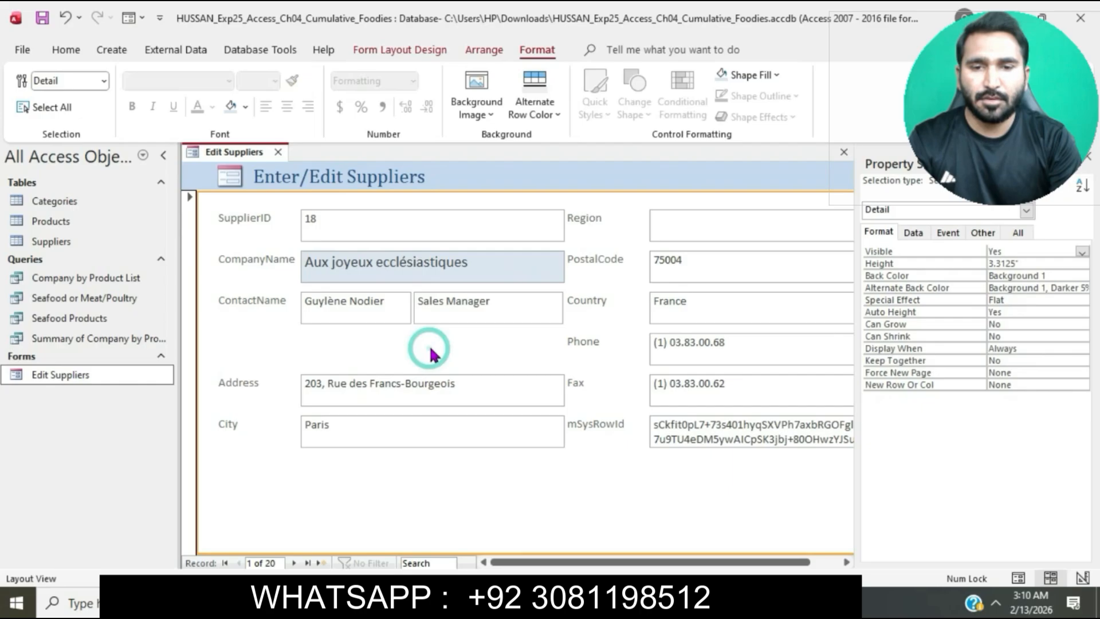
Switch to Word and highlight all of the step 7 instructions in turquoise
key(alt+Tab)
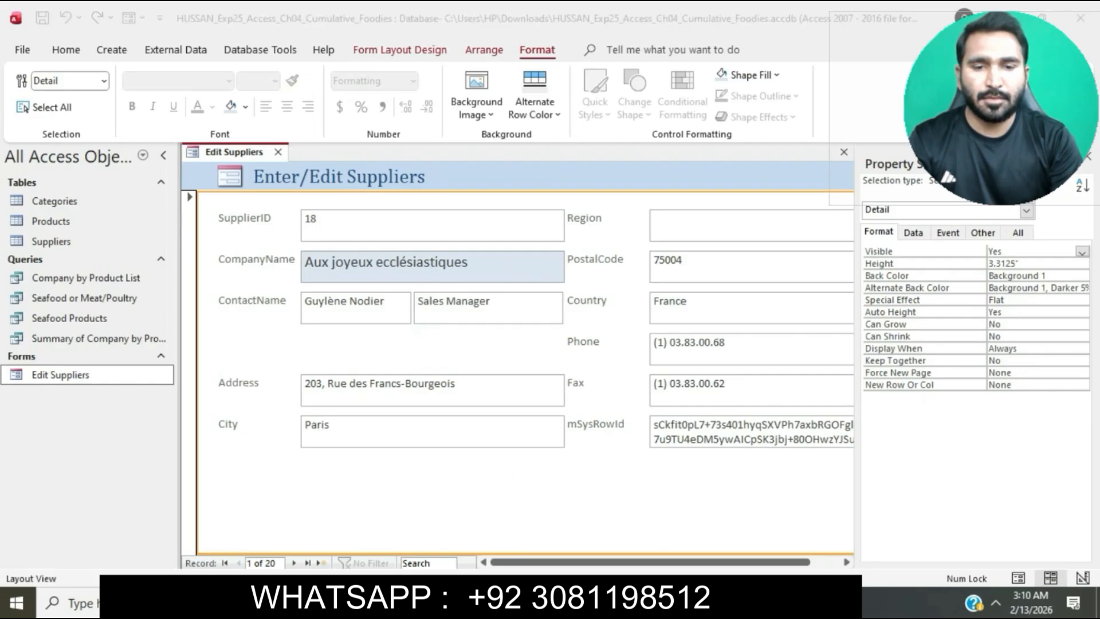
scroll(538, 393, down, 8)
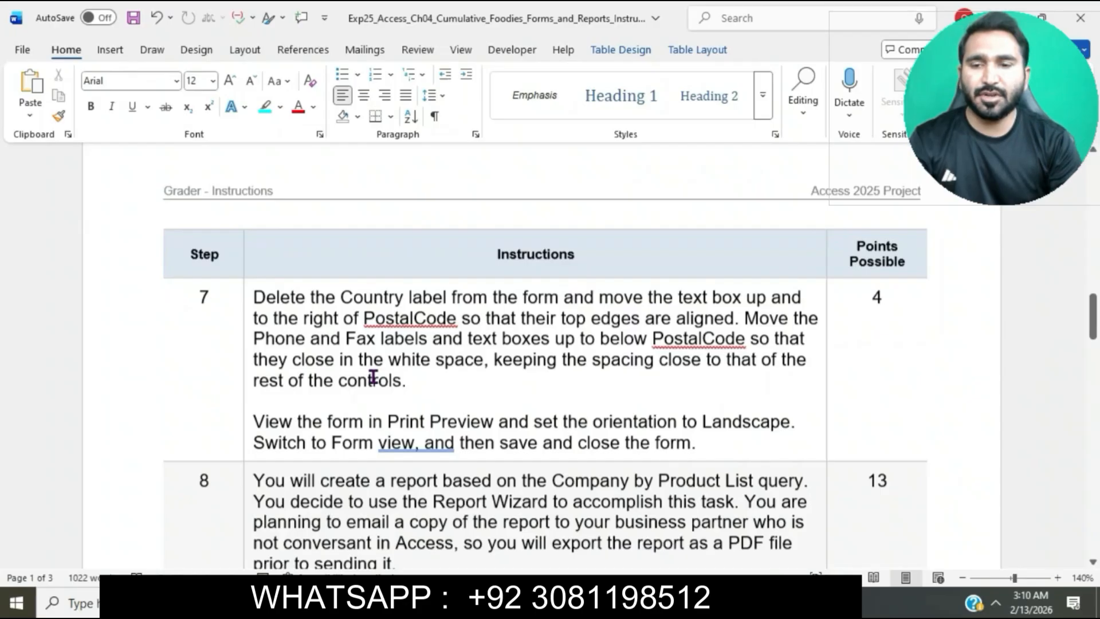
click(246, 296)
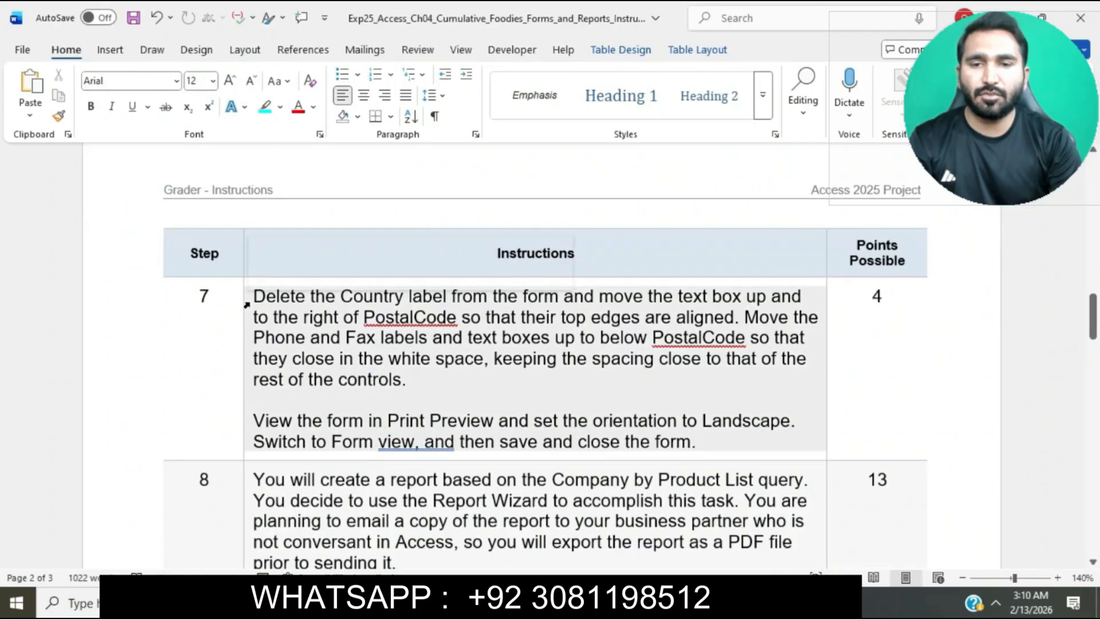
click(320, 271)
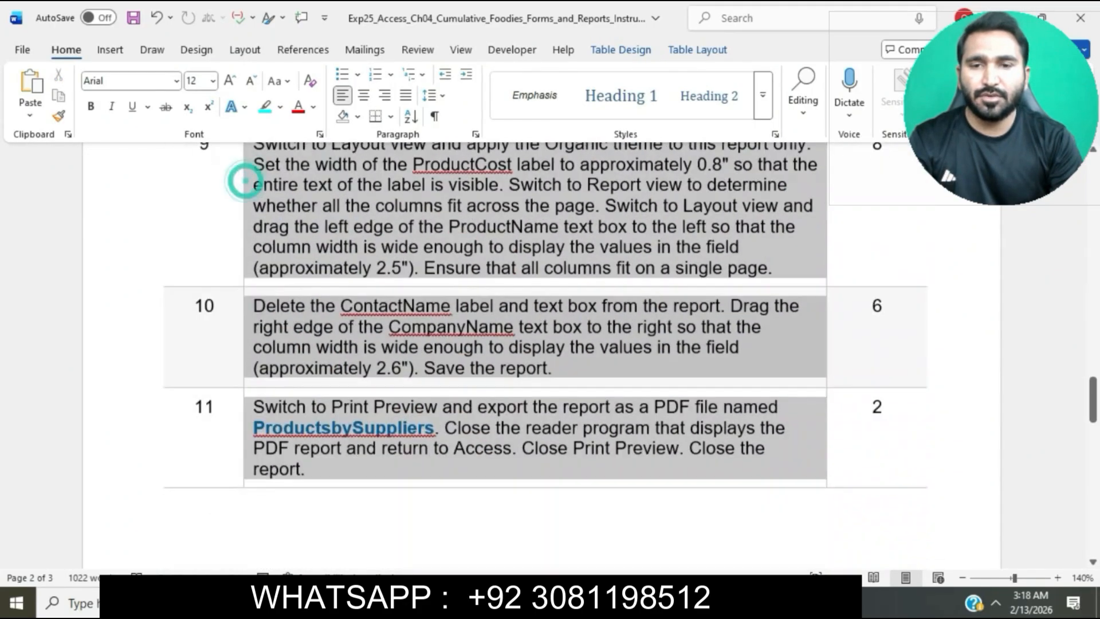
Highlight the instructions for steps 8 through 17 in turquoise and go back over the document from its beginning
scroll(243, 181, down, 5)
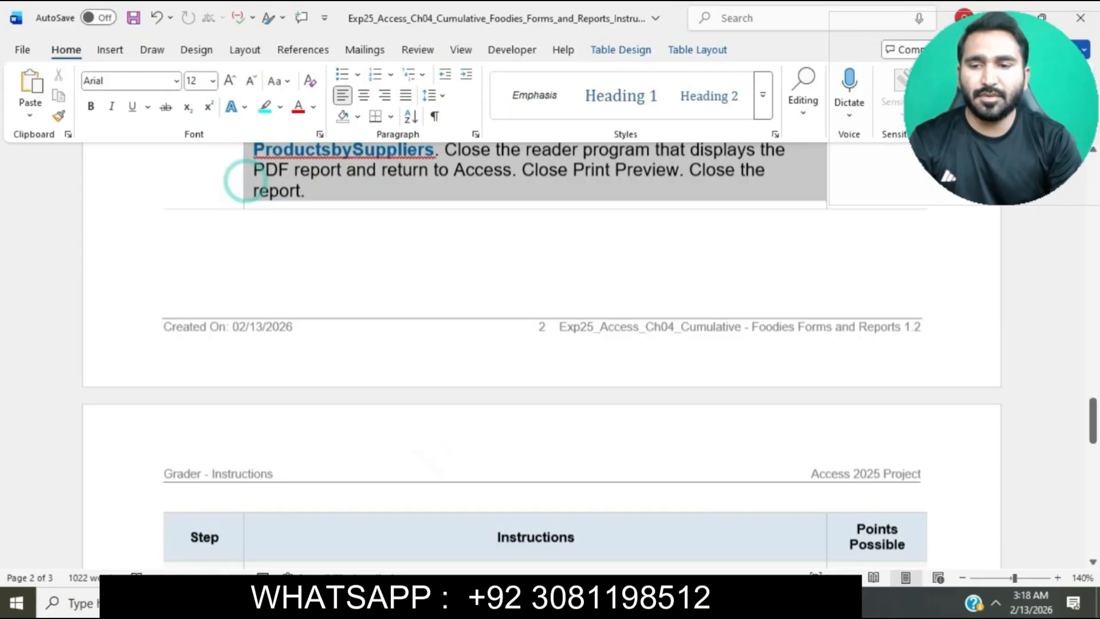
scroll(244, 180, down, 8)
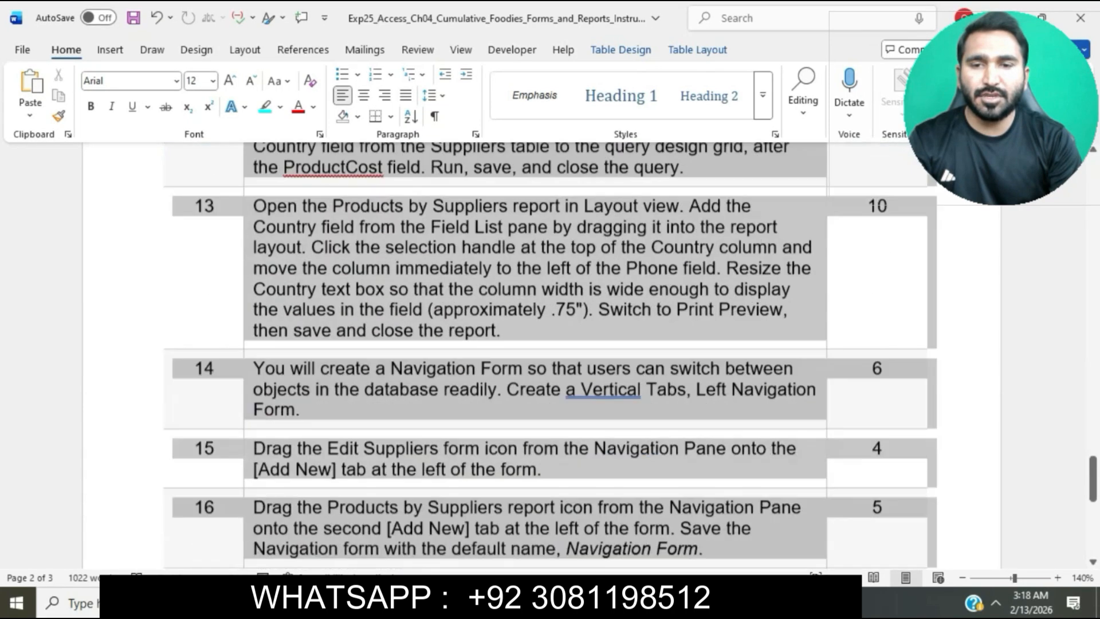
drag(351, 584, 351, 585)
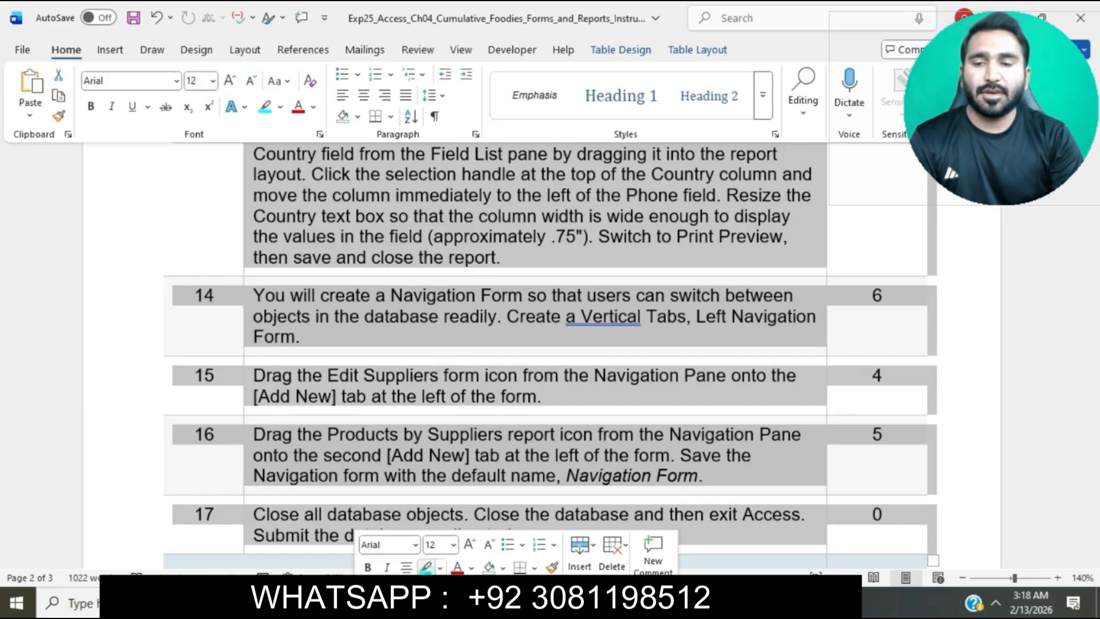
click(426, 567)
scroll(504, 411, down, 5)
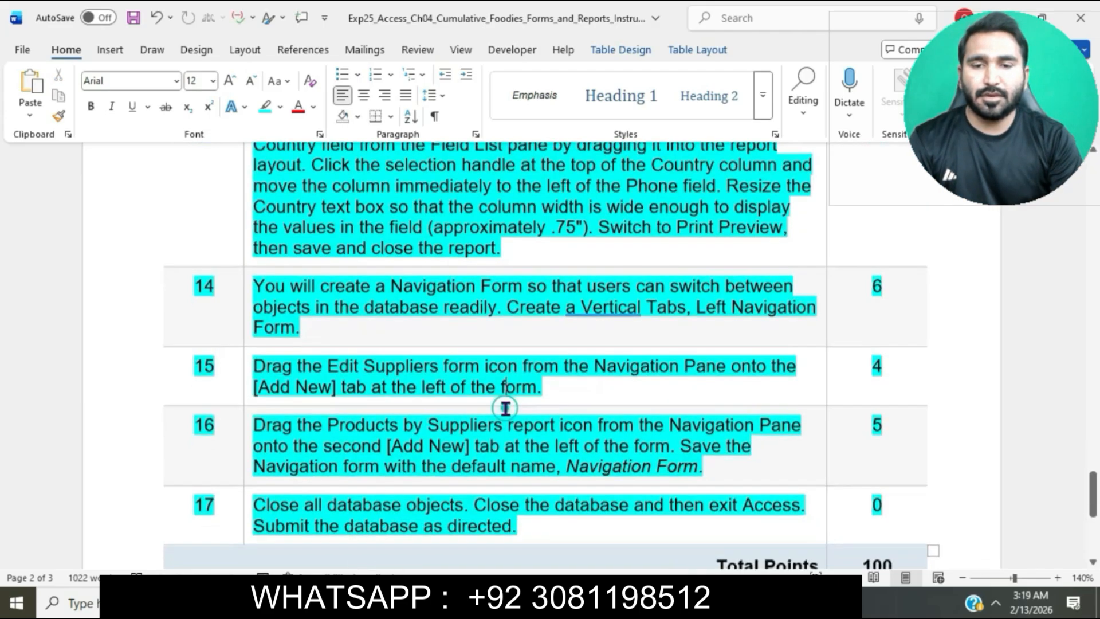
scroll(504, 410, up, 12)
scroll(506, 409, up, 15)
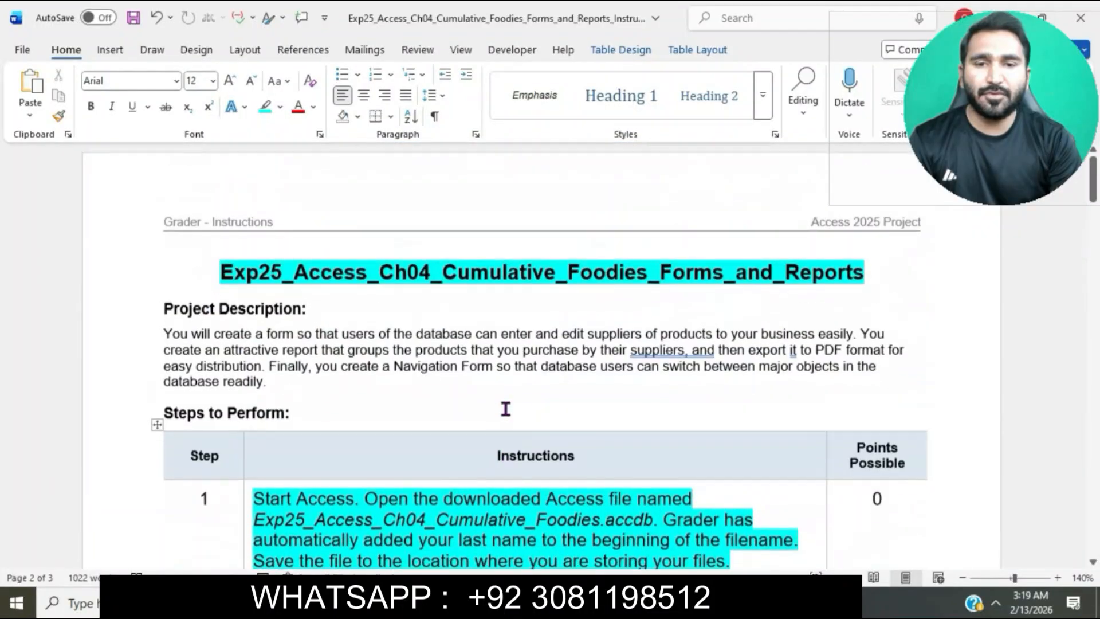
scroll(505, 409, down, 1)
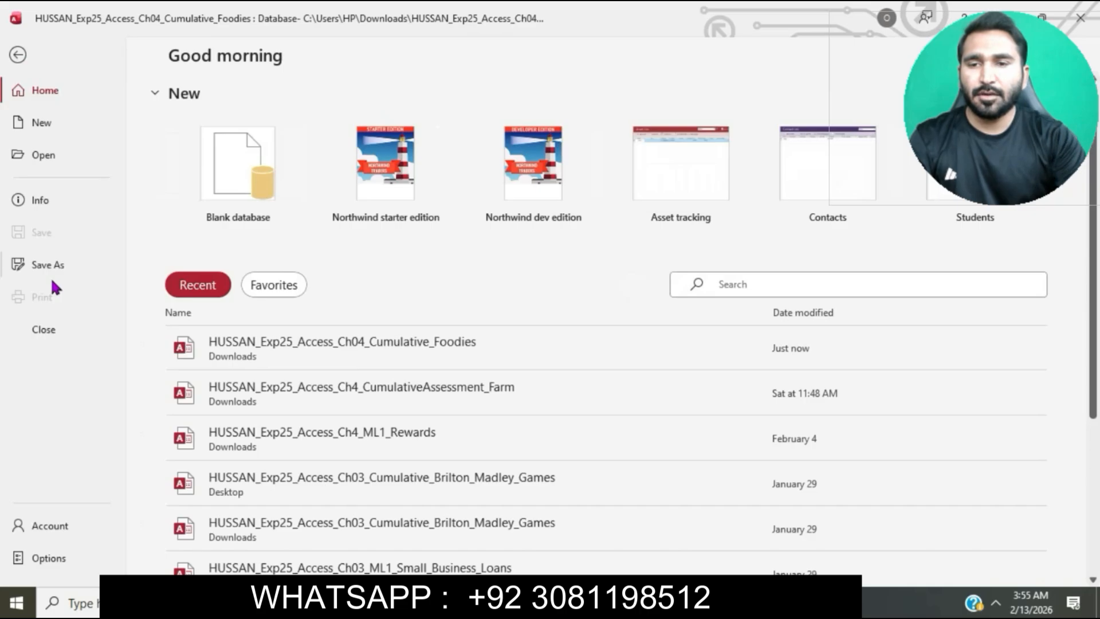
Switch to Access and try to save a copy of the Foodies database to the Desktop in the default Access Database format
click(51, 279)
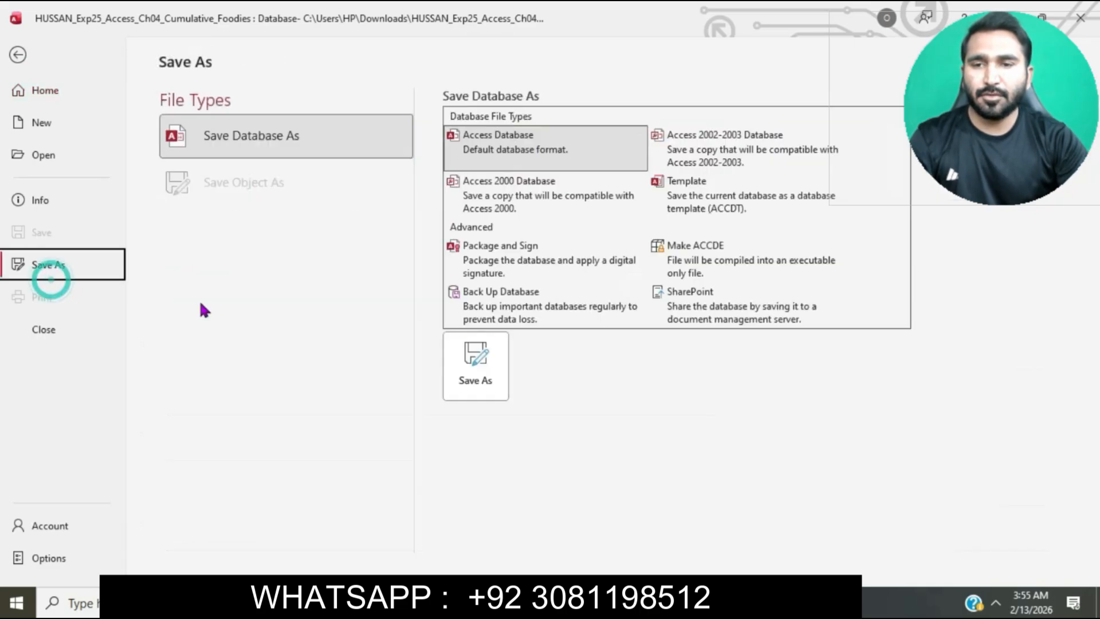
click(479, 378)
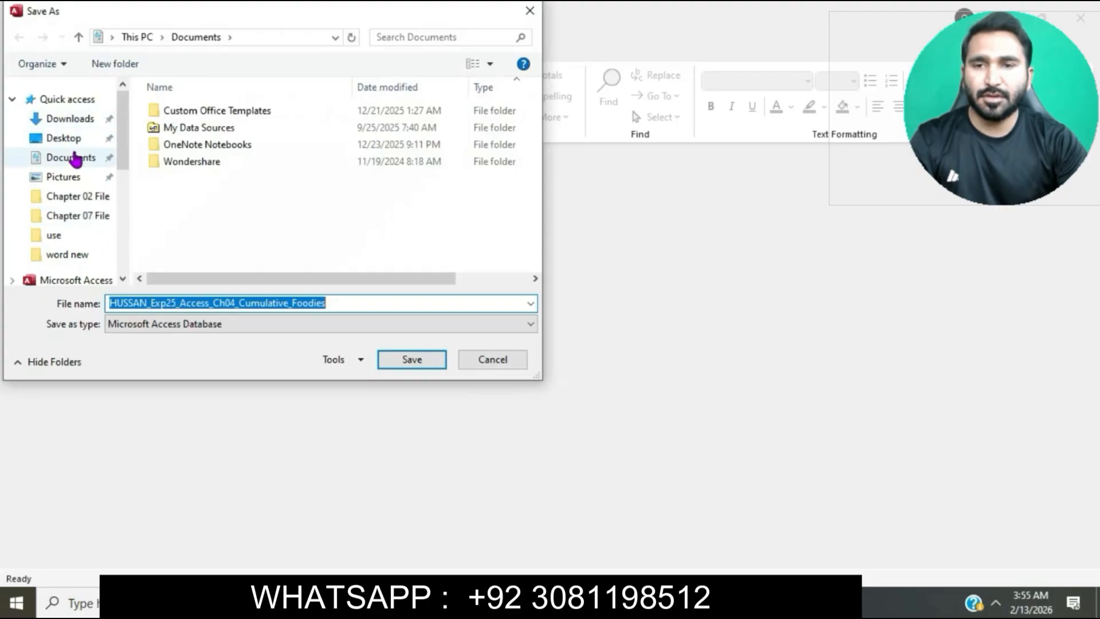
click(68, 139)
click(441, 360)
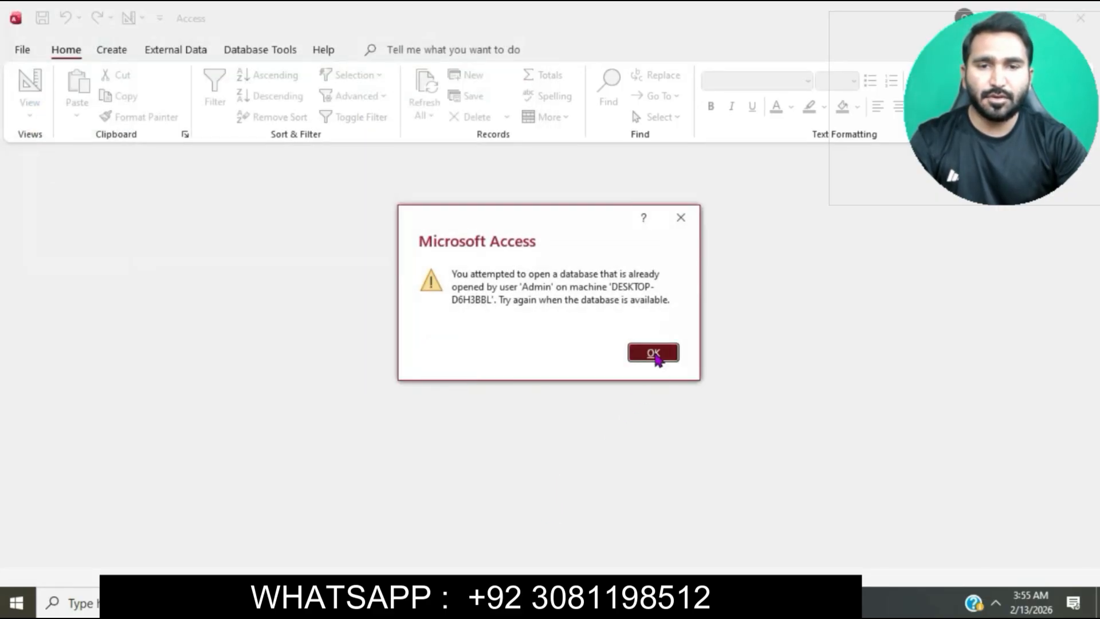
click(654, 354)
Switch to Office Grader in Chrome, submit the Exp25_Access_Ch04_Cumulative_Foodies database from Downloads for grading, and check the score on the Assignments page
mouse_move(504, 601)
click(605, 539)
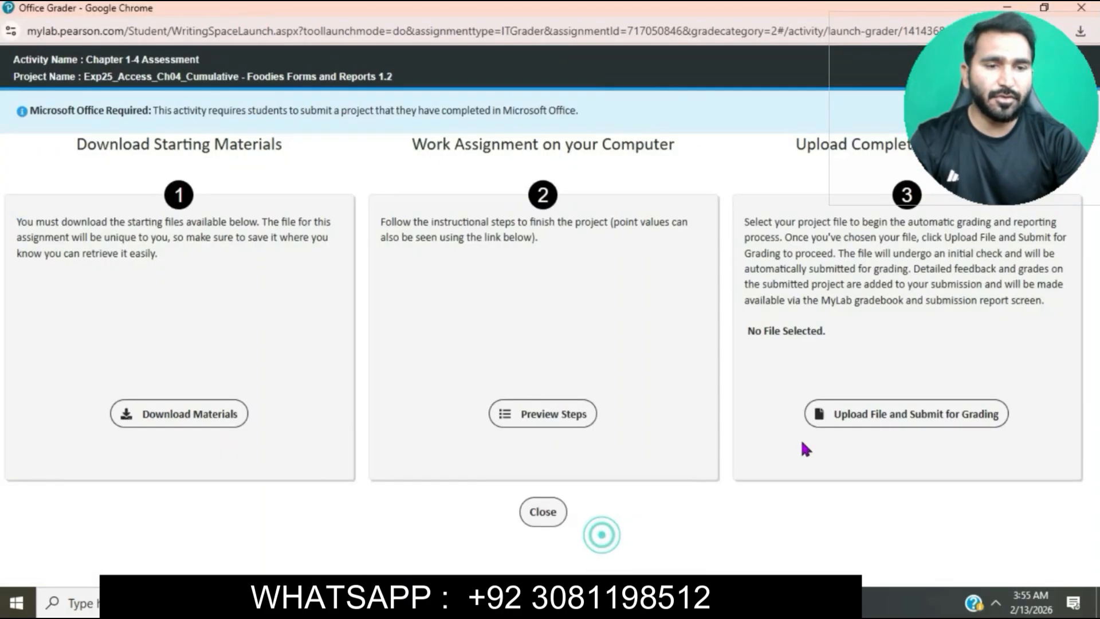
click(865, 414)
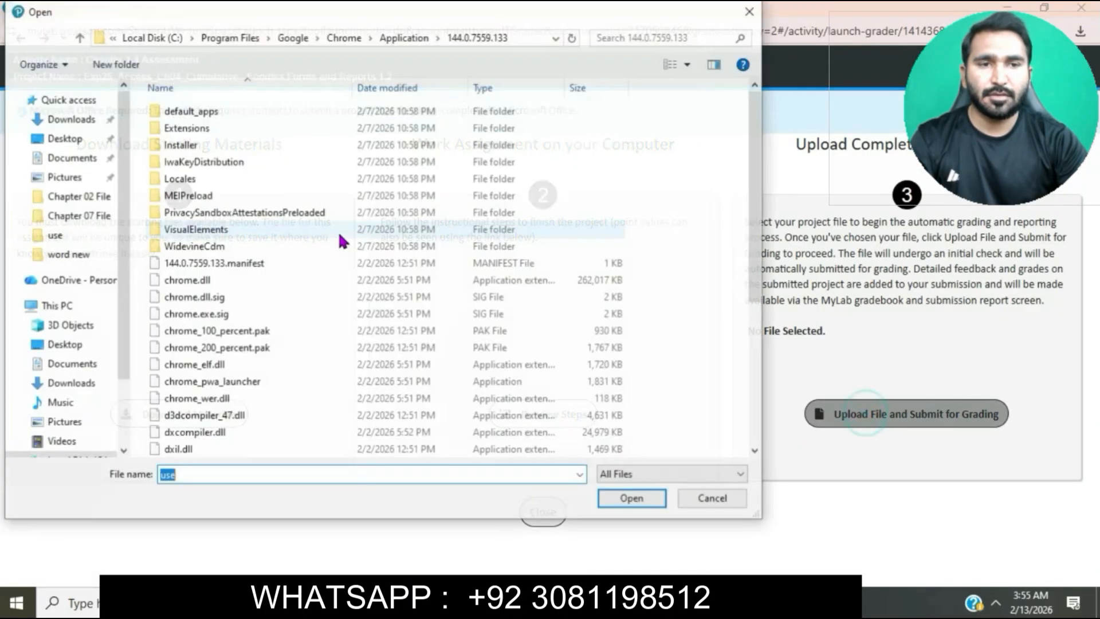
click(65, 138)
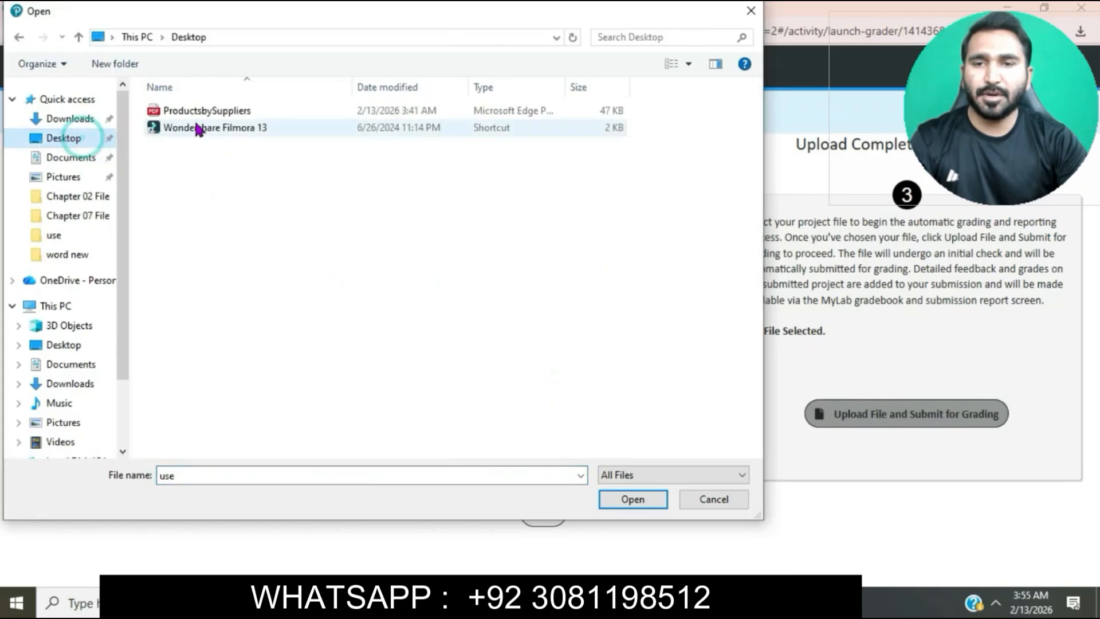
click(69, 119)
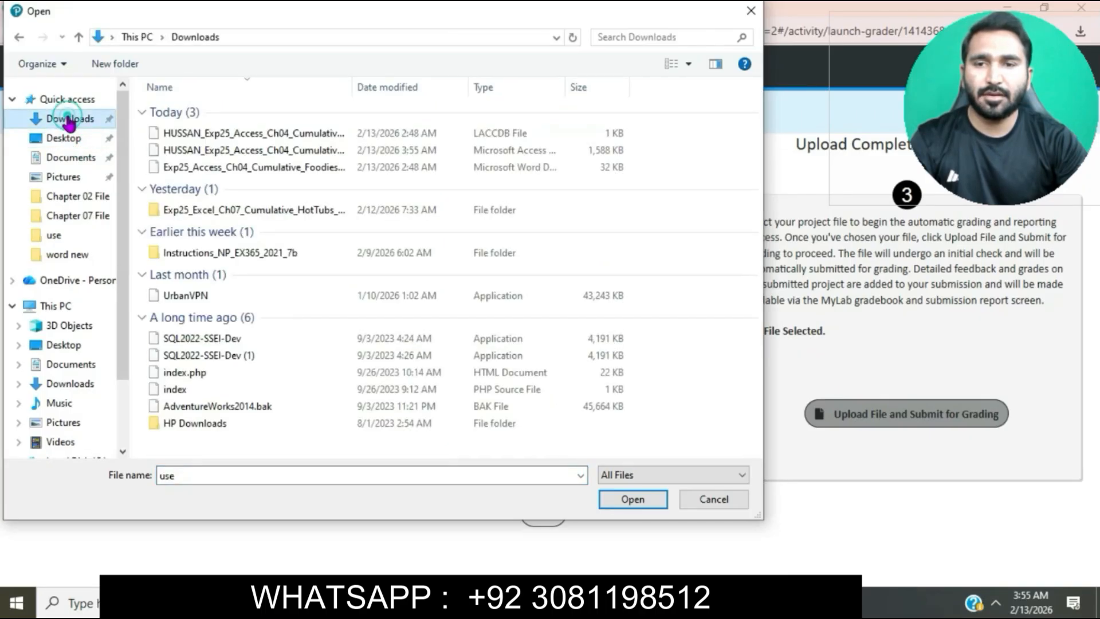
click(211, 150)
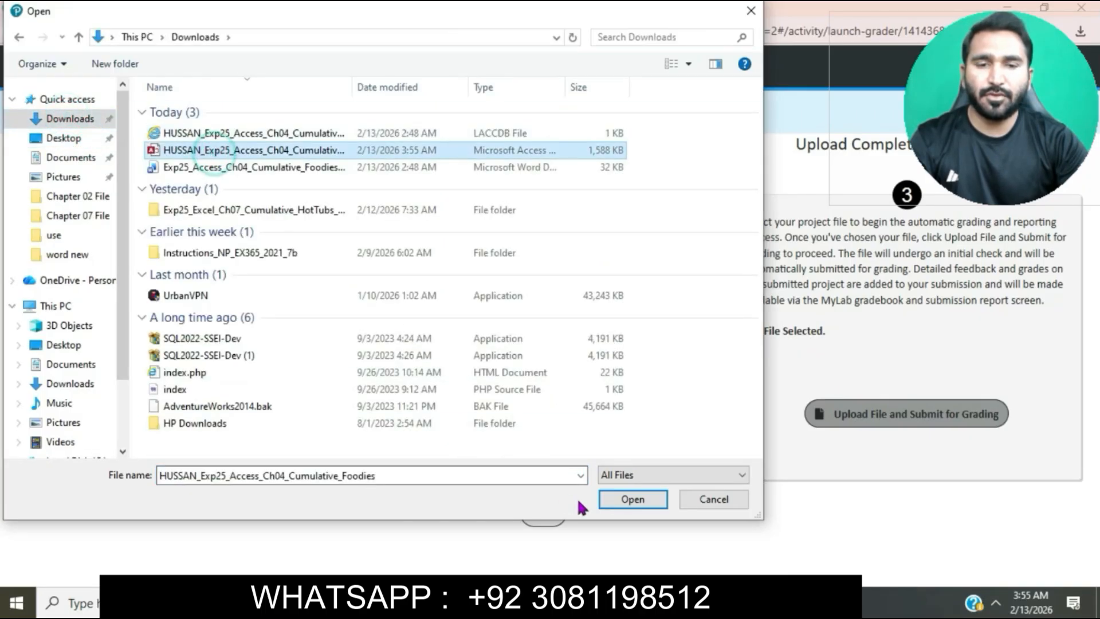
click(608, 503)
click(833, 422)
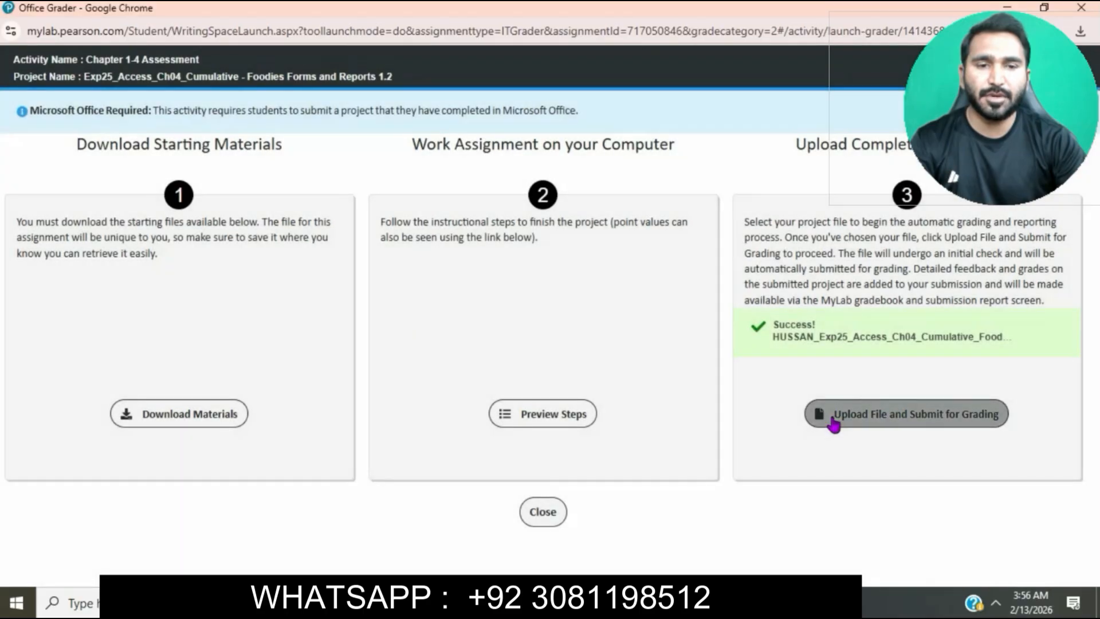
click(837, 421)
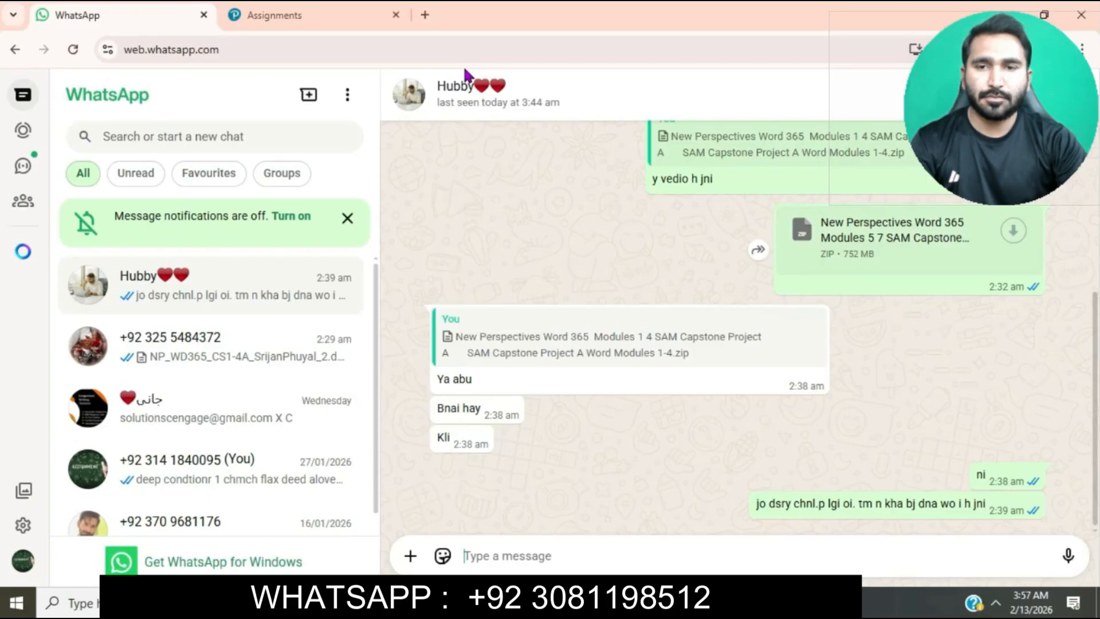
click(312, 12)
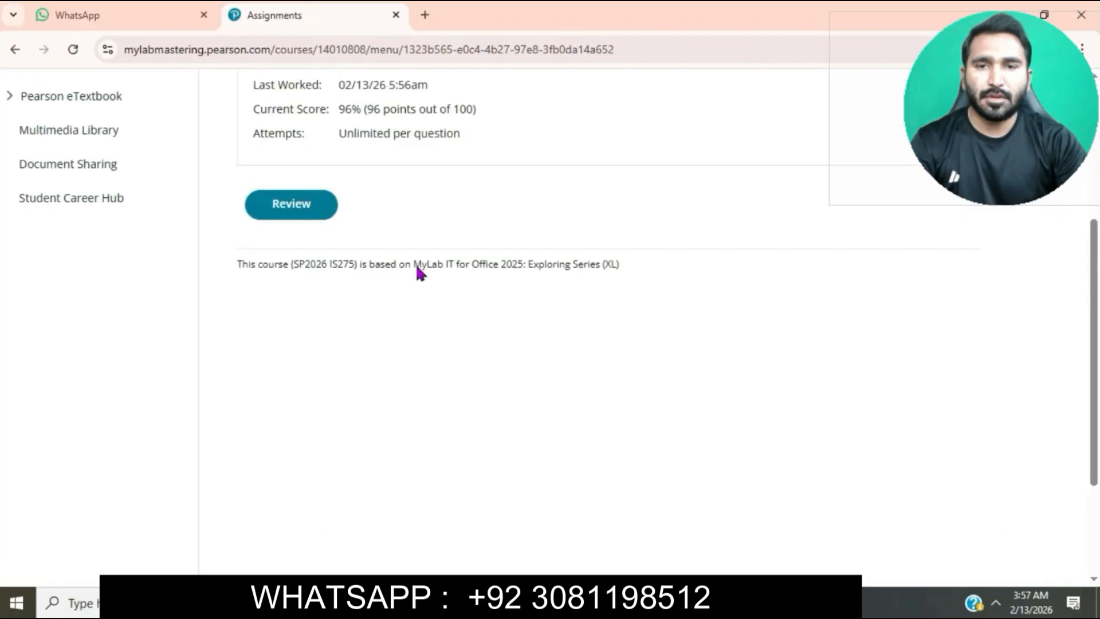